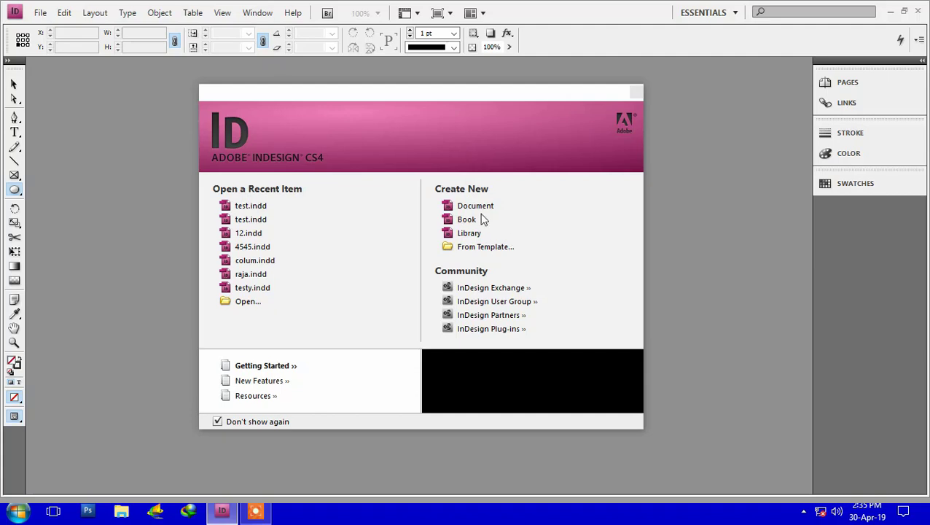
- Create a new one-page Letter document with the default settings
left_click(477, 207)
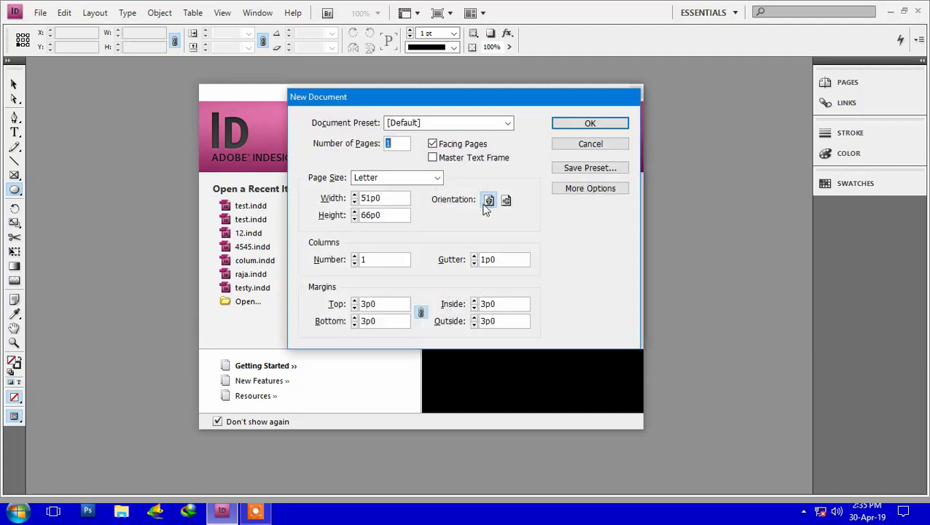
left_click(599, 124)
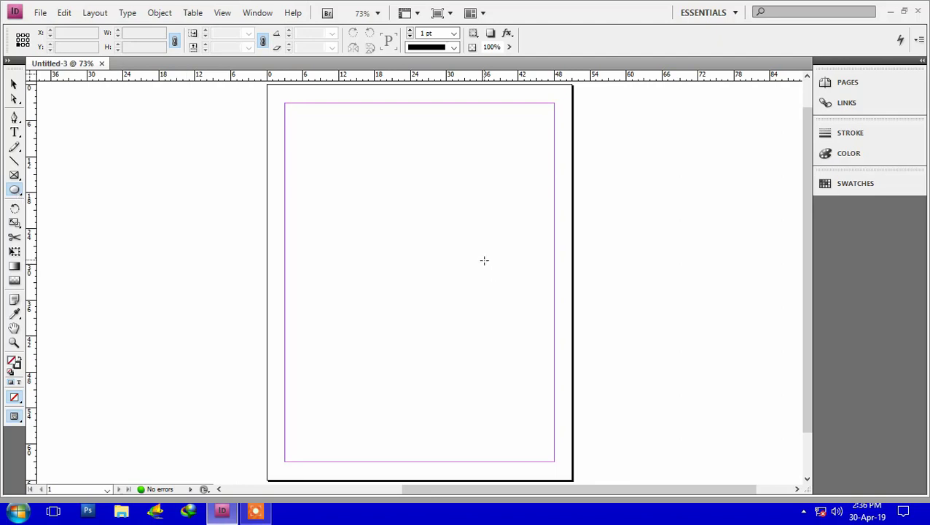
- Draw a circle about 18p6 in diameter on the upper half of the page and fill it with light purple
left_click_drag(352, 184, 496, 288)
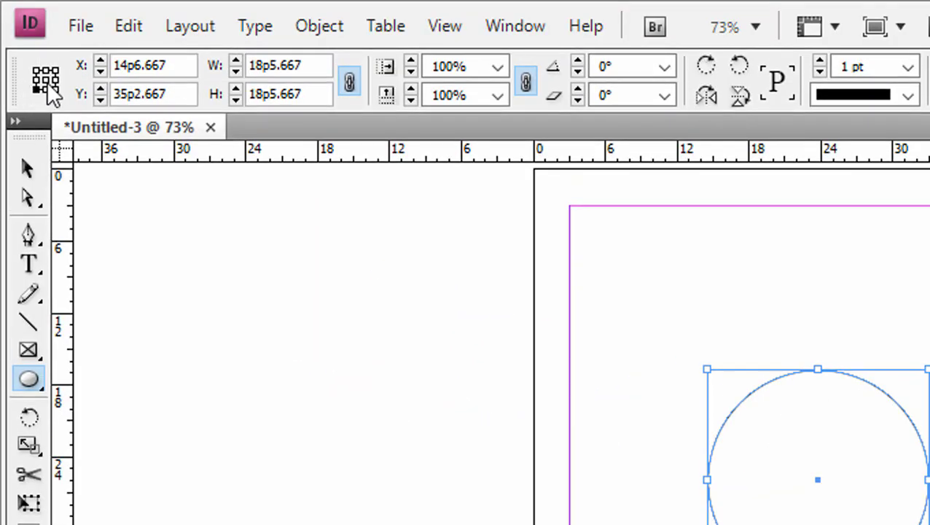
left_click(46, 78)
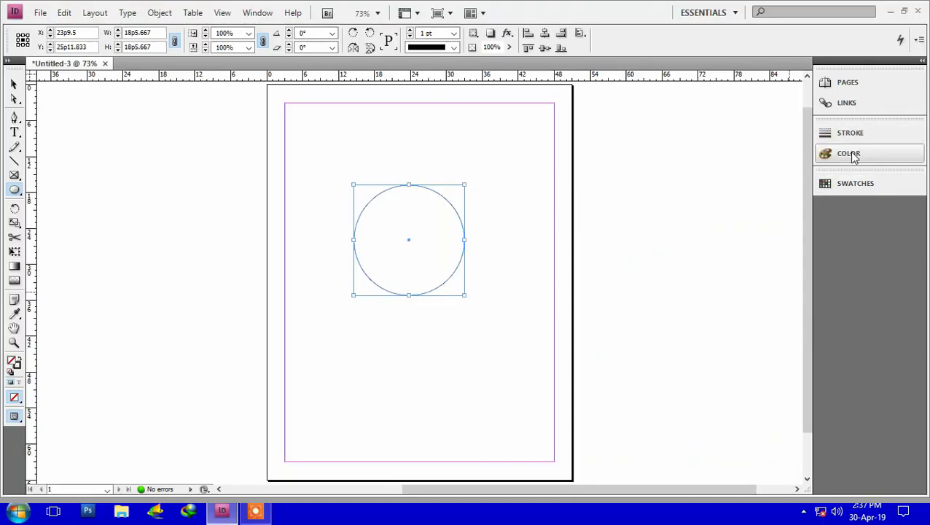
left_click(850, 155)
left_click(762, 204)
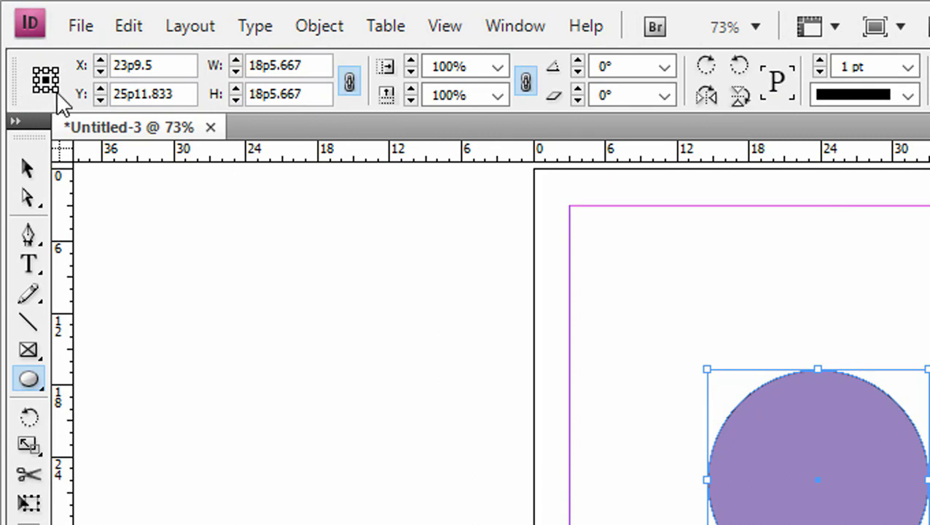
- Set the circle's reference point to its bottom-right corner and rotate it clockwise in 90° steps through two full turns
left_click(56, 89)
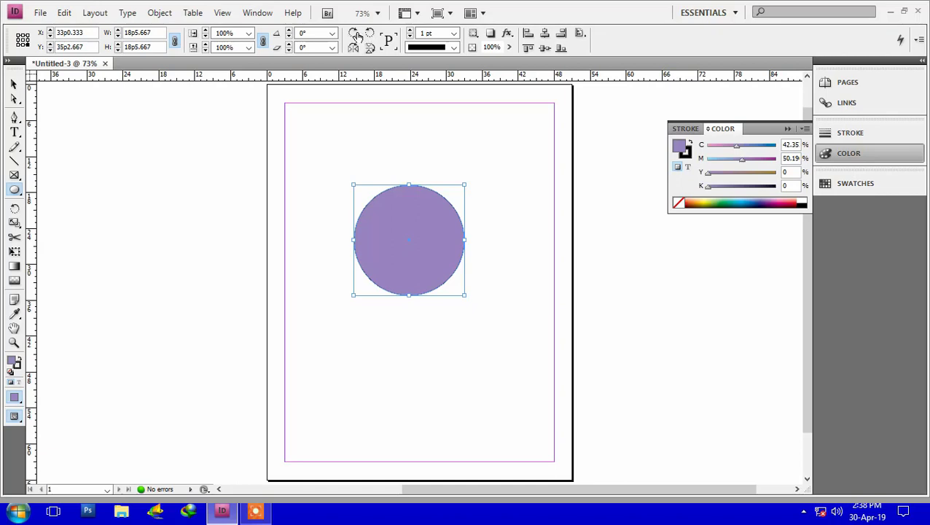
left_click(357, 36)
left_click(357, 36)
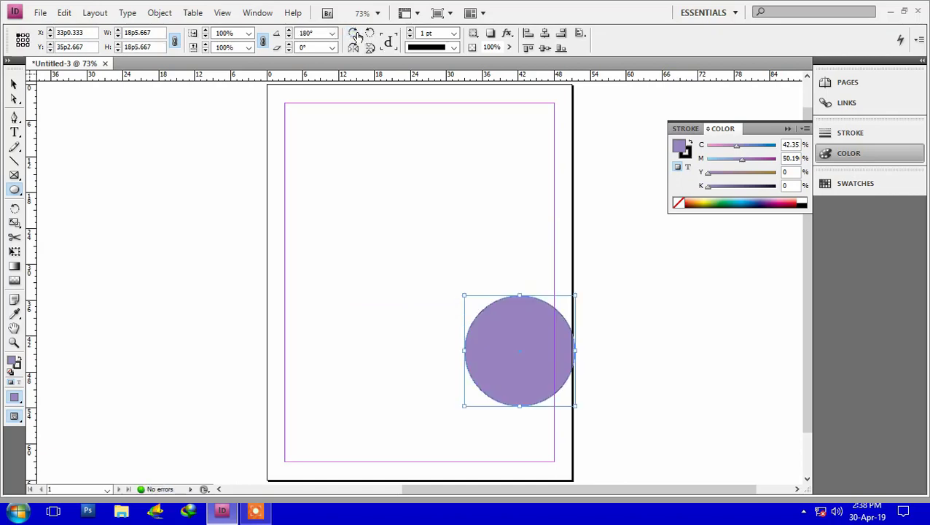
left_click(357, 36)
left_click(356, 36)
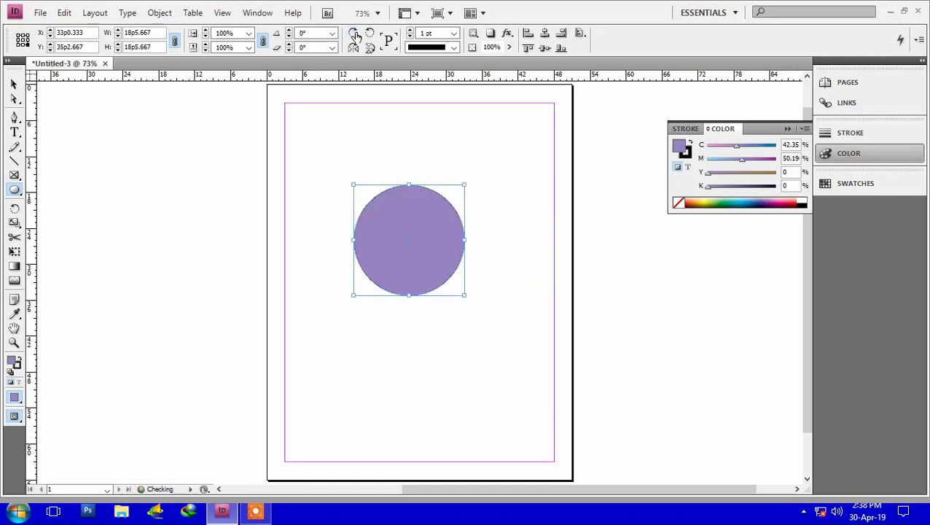
left_click(356, 36)
left_click(356, 36)
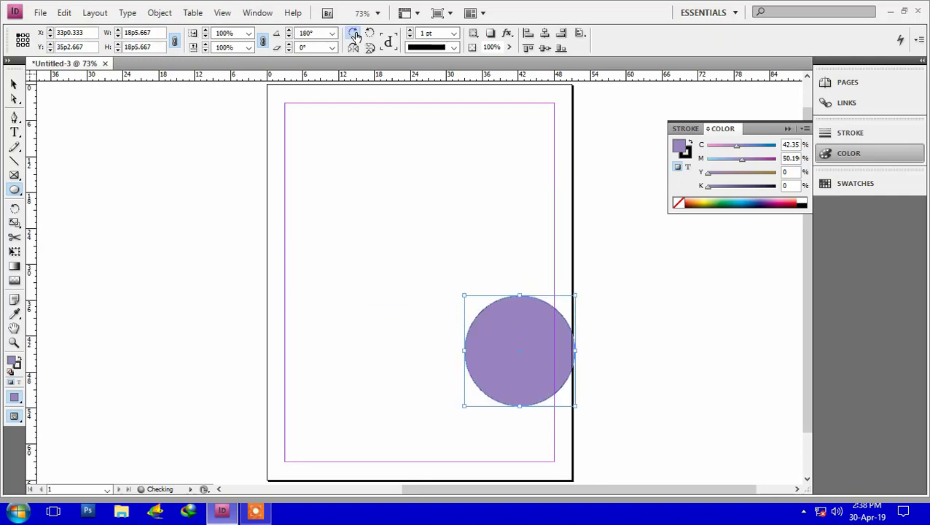
left_click(356, 36)
left_click(356, 36)
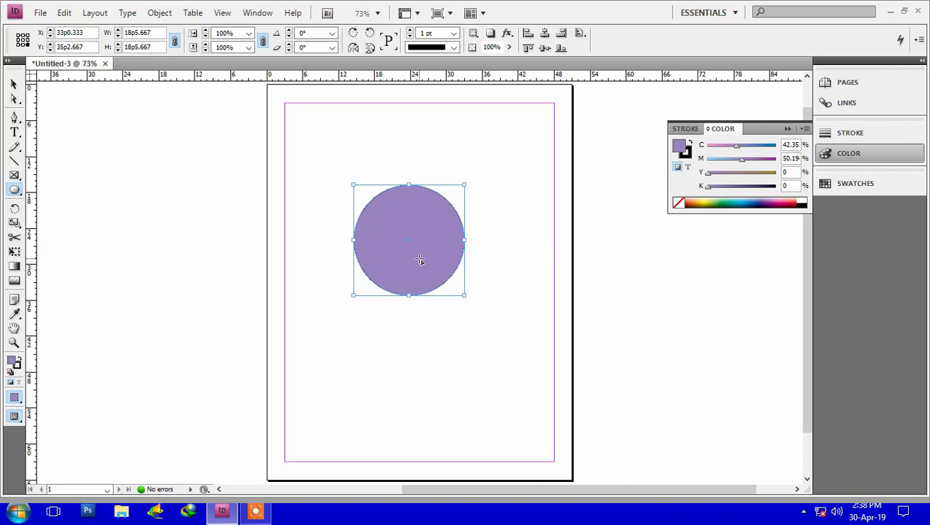
- Replace the circle with a rectangle about 24p9 wide and 10p0 high, filled with dark blue
key("Delete")
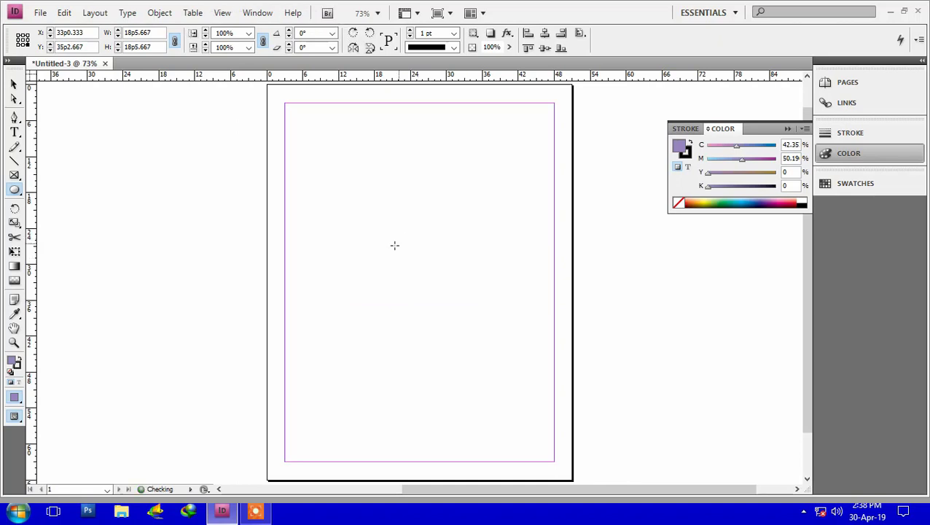
left_click(13, 191)
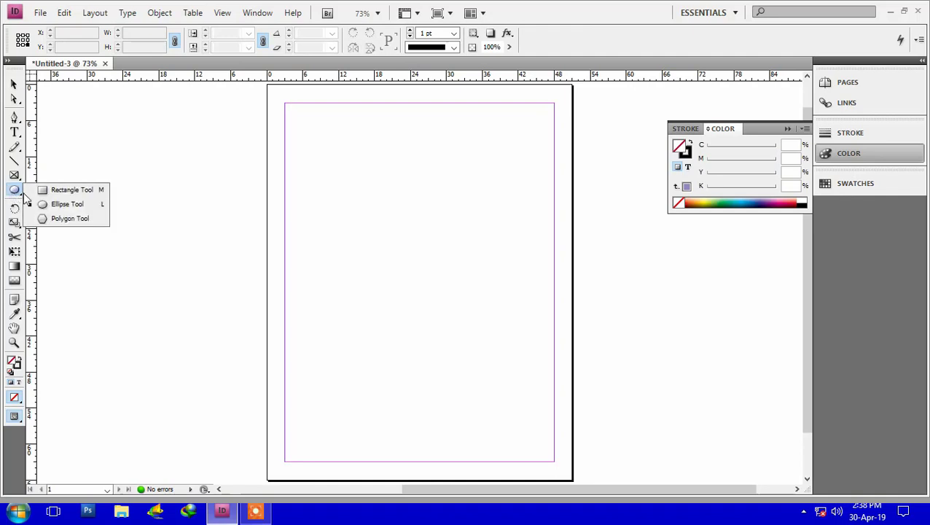
left_click(59, 190)
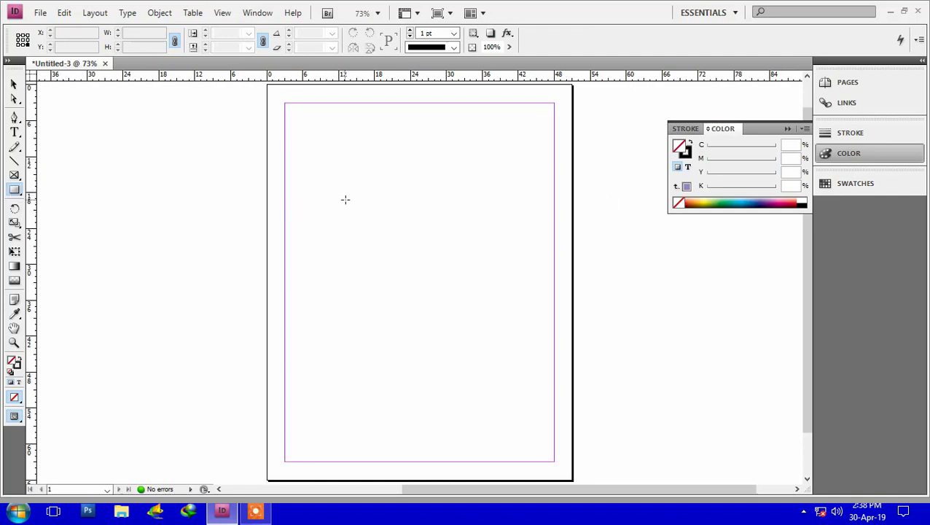
left_click_drag(345, 199, 494, 258)
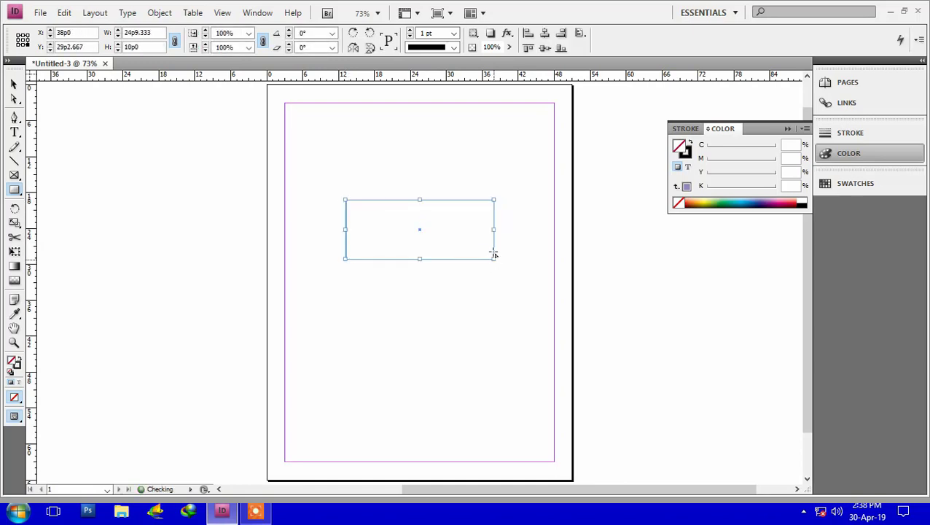
left_click(748, 207)
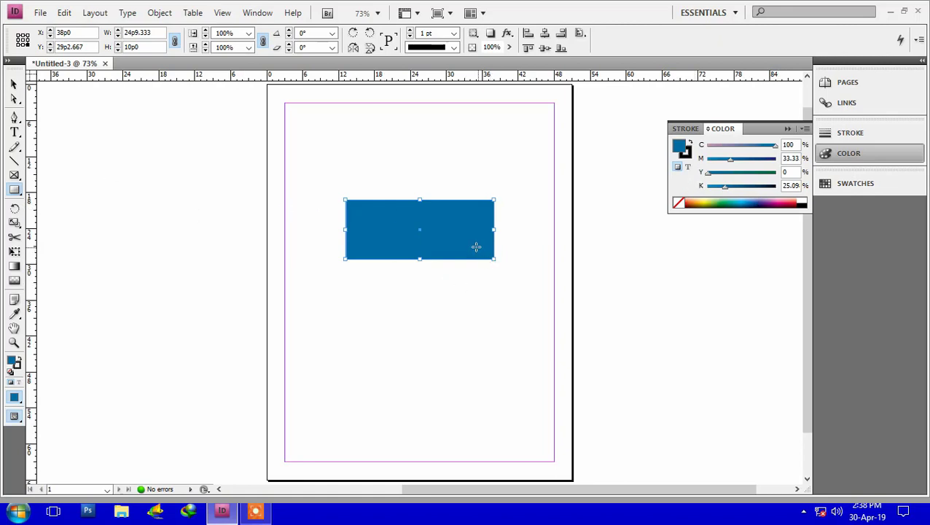
- Draw a small rectangle about 3p9 by 2p7 in the blue rectangle's bottom-right corner and fill it with dark yellow
left_click_drag(472, 245, 490, 257)
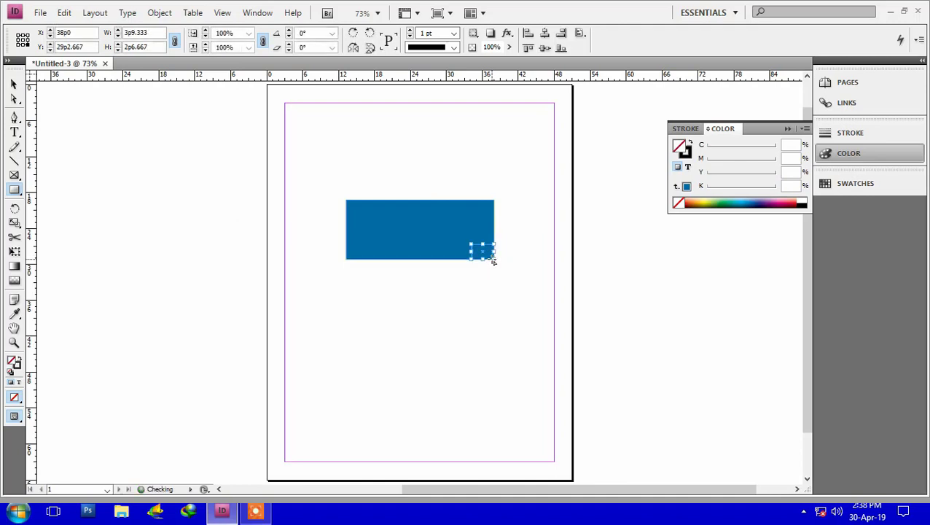
left_click(706, 209)
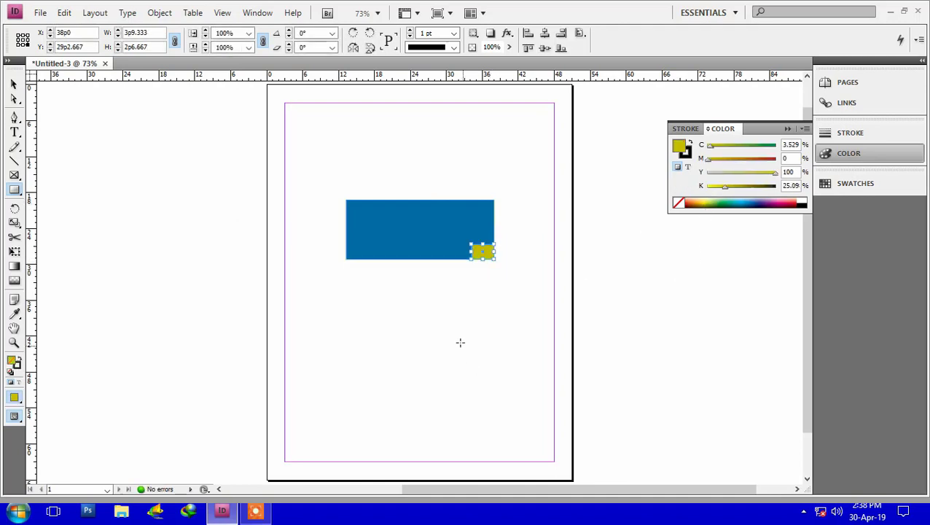
- Select the blue and yellow rectangles together and group them
left_click(15, 86)
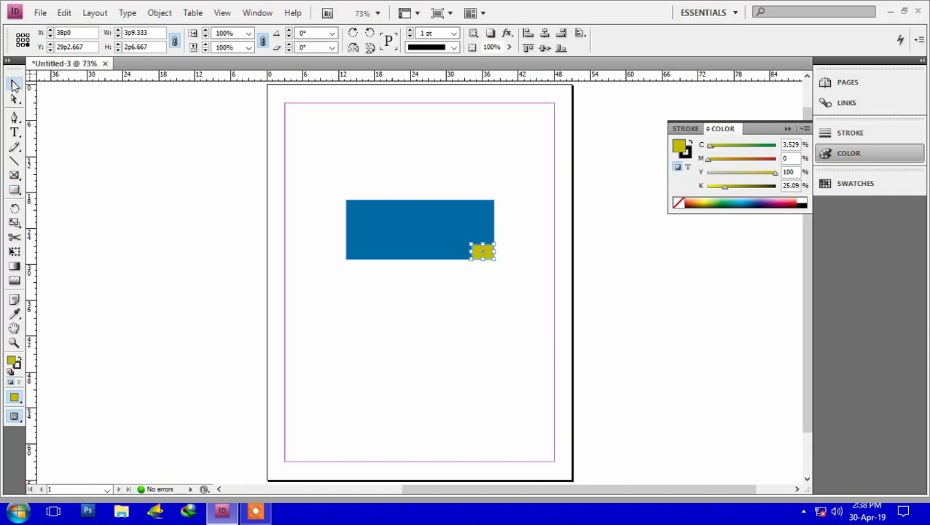
left_click_drag(307, 161, 536, 318)
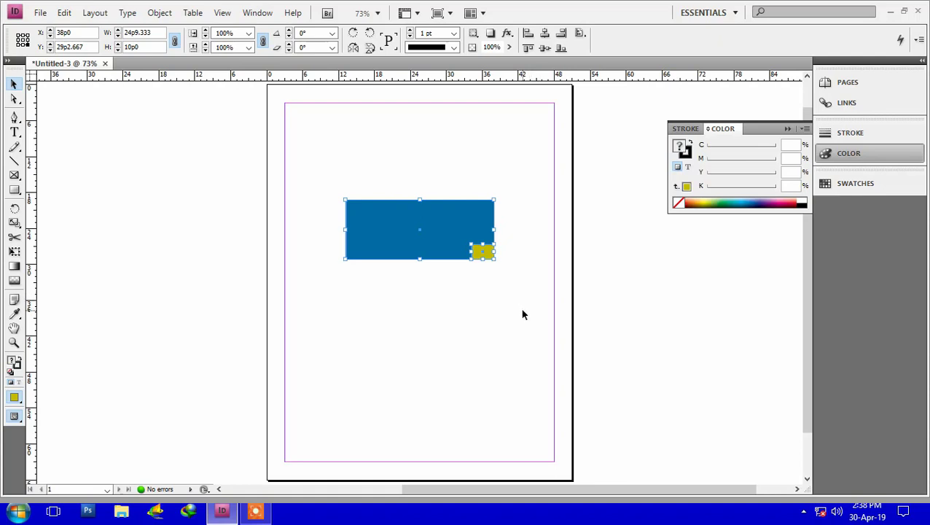
left_click(157, 14)
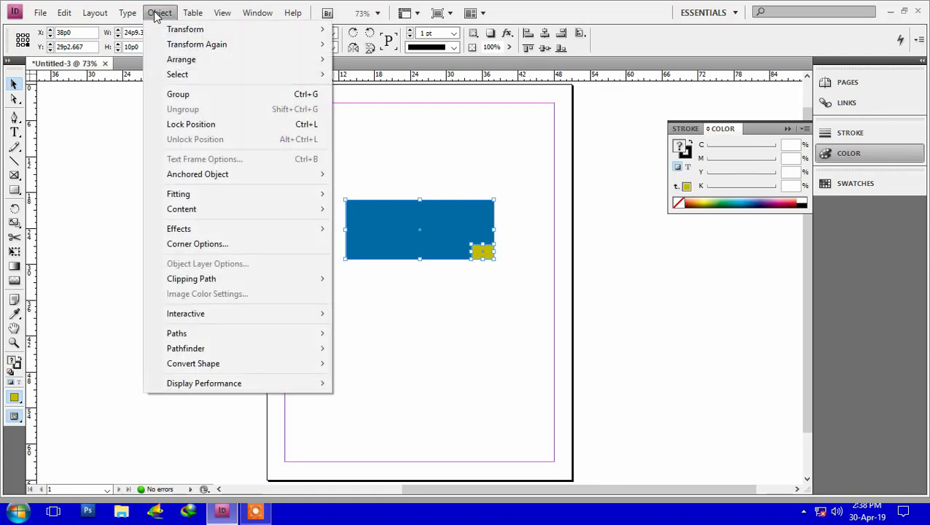
left_click(204, 95)
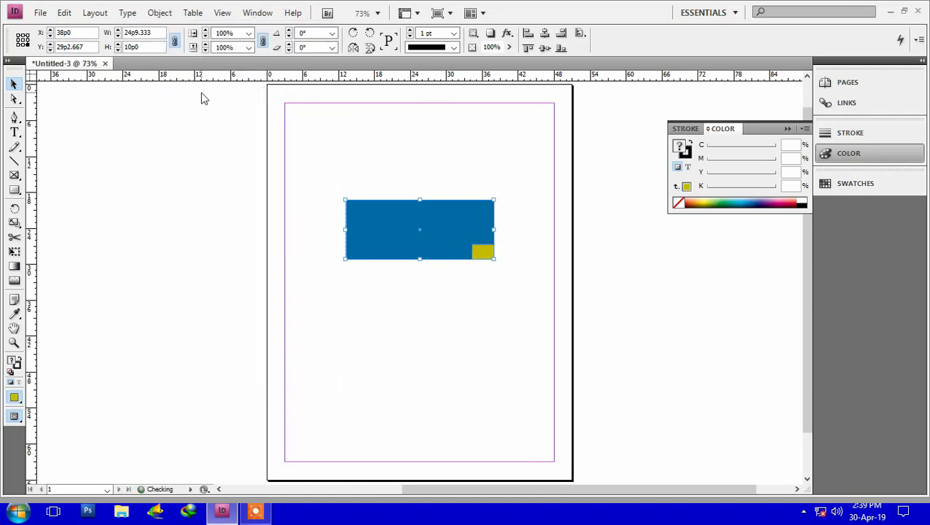
- Set the group's reference point to its bottom-left corner and rotate it clockwise in 90° steps through two full turns
left_click(17, 44)
left_click(354, 34)
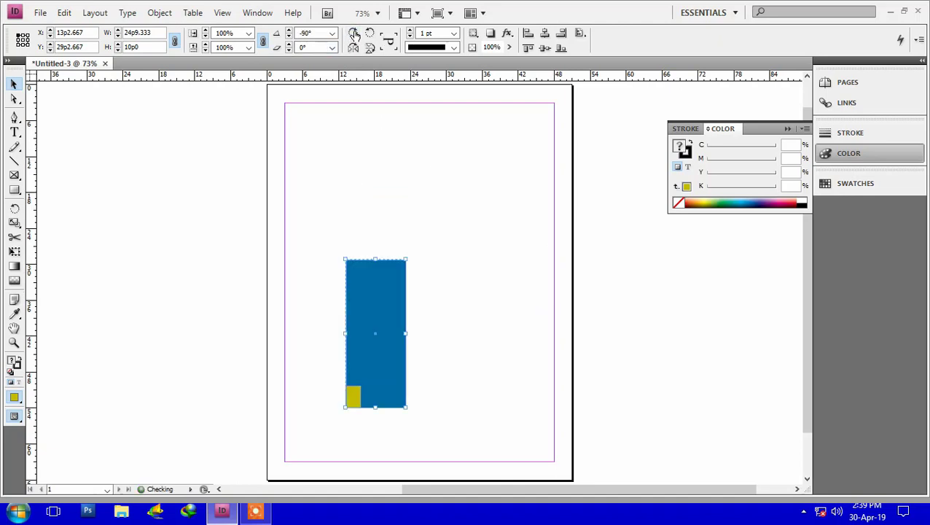
left_click(354, 35)
left_click(354, 34)
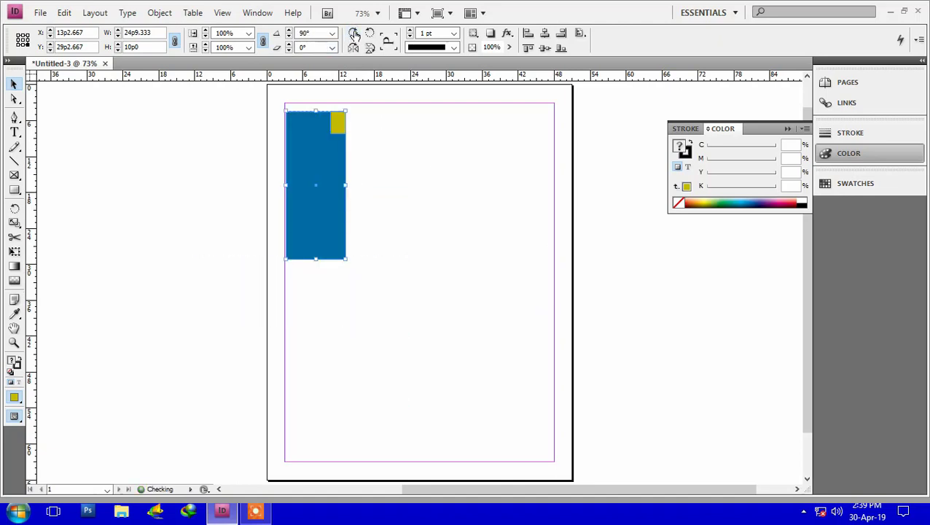
left_click(354, 34)
left_click(354, 34)
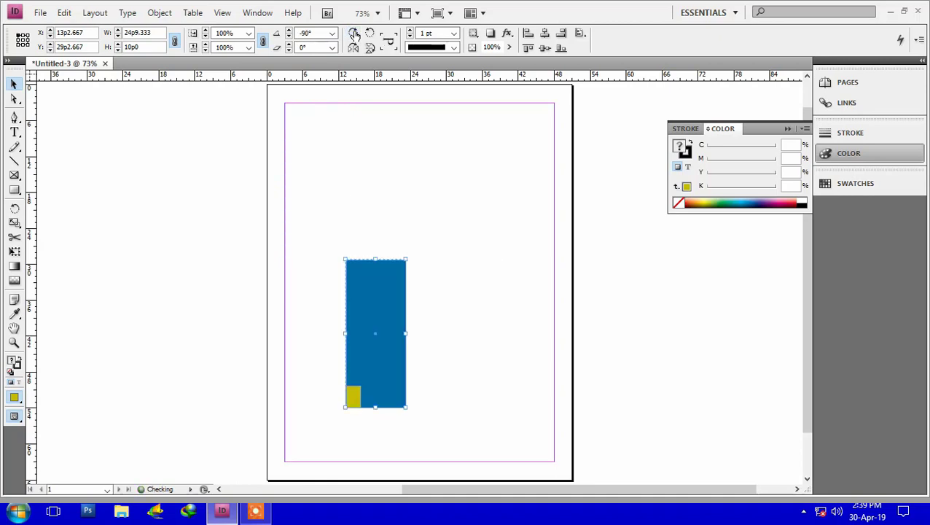
left_click(354, 34)
left_click(354, 34)
left_click(354, 34)
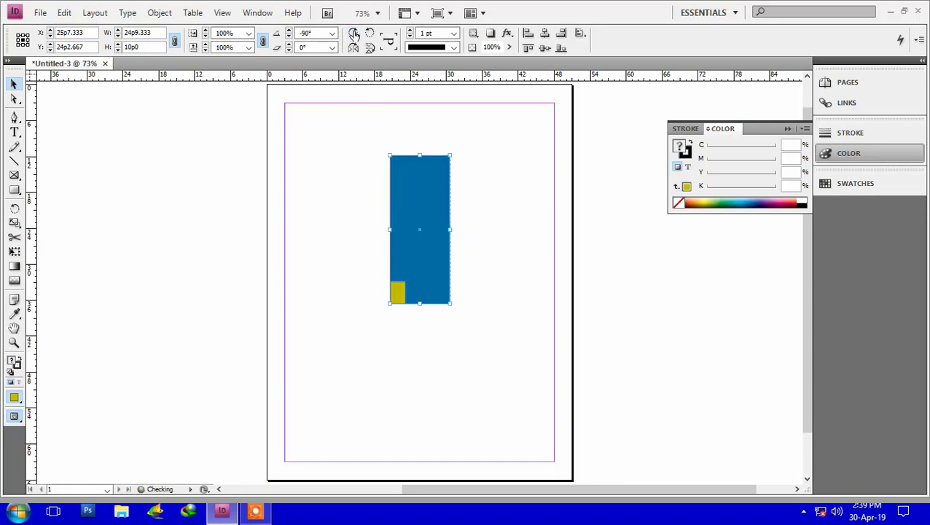
- With the reference point at the group's centre, rotate the group clockwise in 90° steps through two full turns
left_click(353, 34)
left_click(353, 33)
left_click(354, 33)
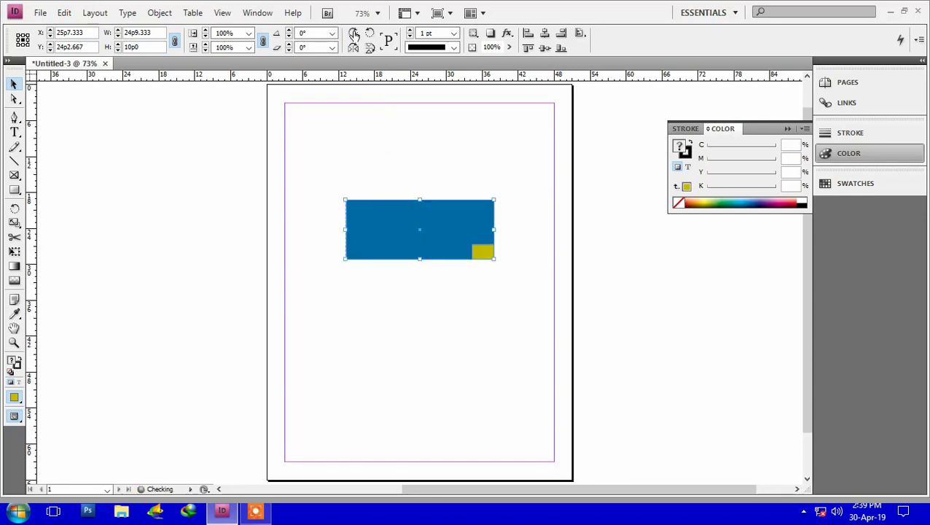
left_click(353, 33)
left_click(353, 33)
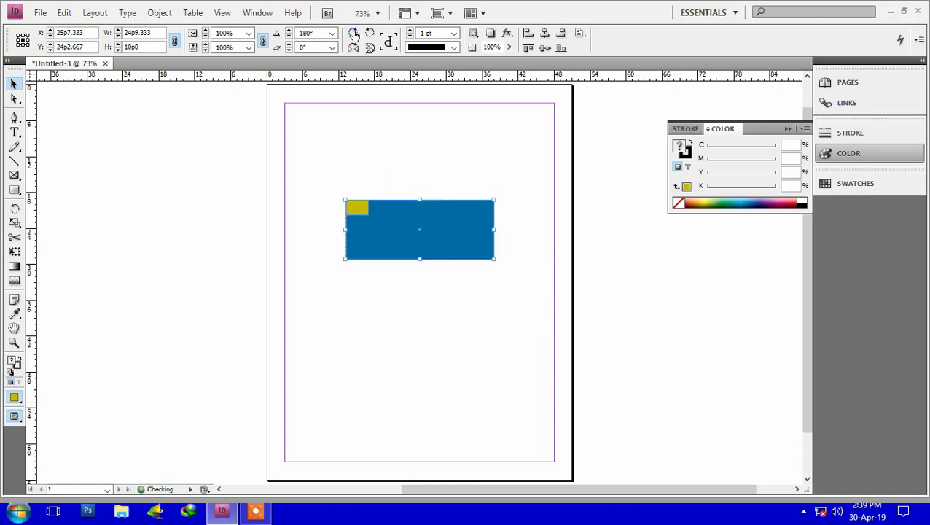
left_click(353, 34)
left_click(353, 34)
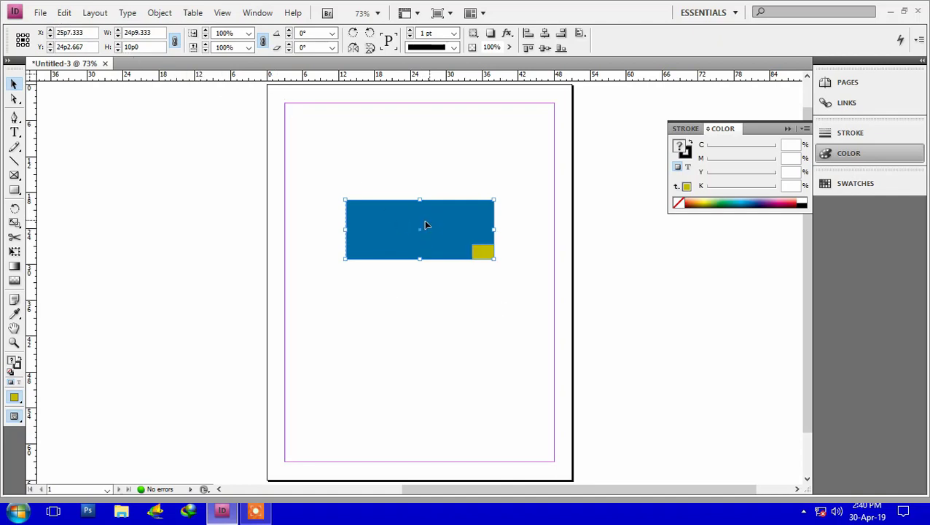
- Move the group to the page's upper-left corner and back to the upper middle of the page
left_click_drag(420, 230, 270, 111)
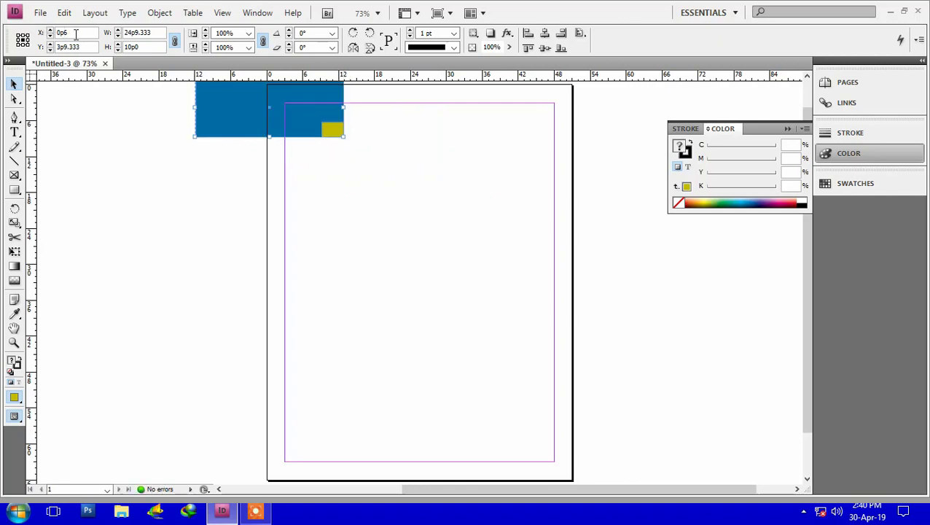
left_click_drag(270, 111, 425, 224)
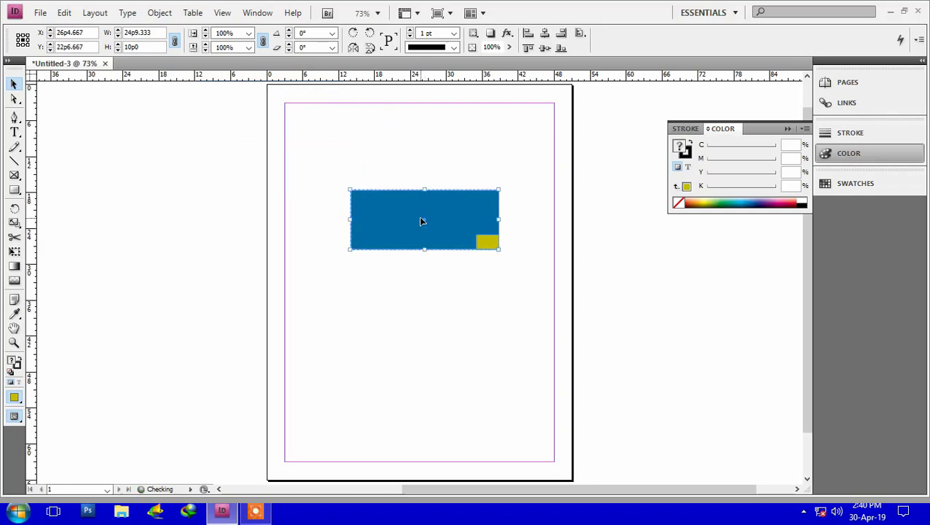
- Set the group's X position to 80p0
double_click(55, 32)
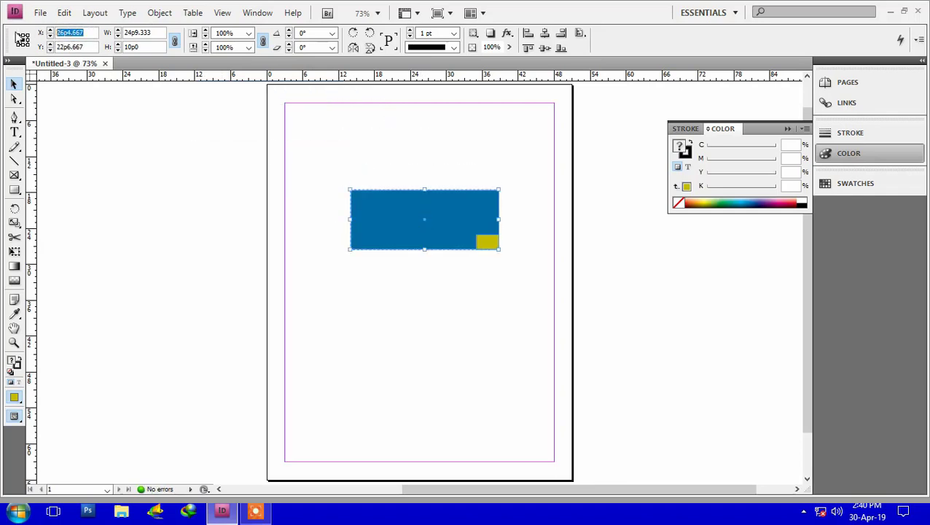
type("80")
key("Return")
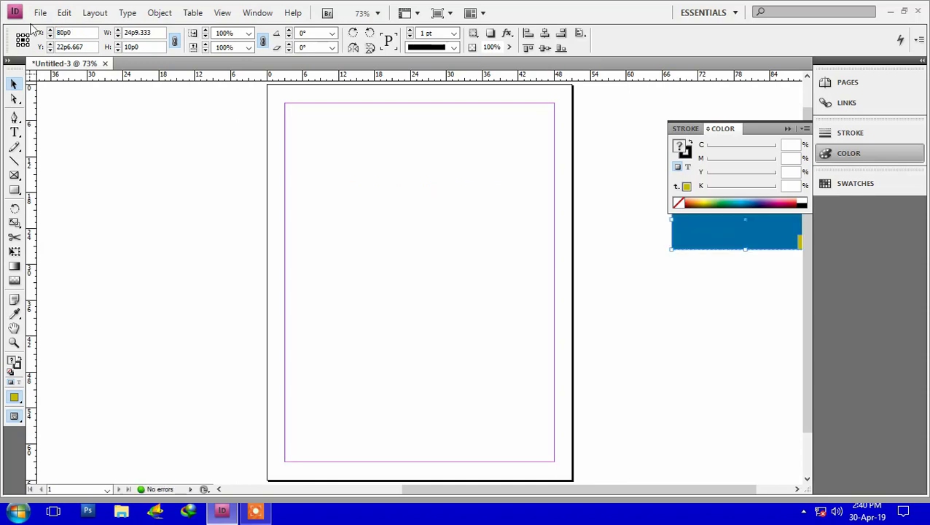
- Set the group's X position to 20p0 and its Y position to 60p0
left_click(849, 155)
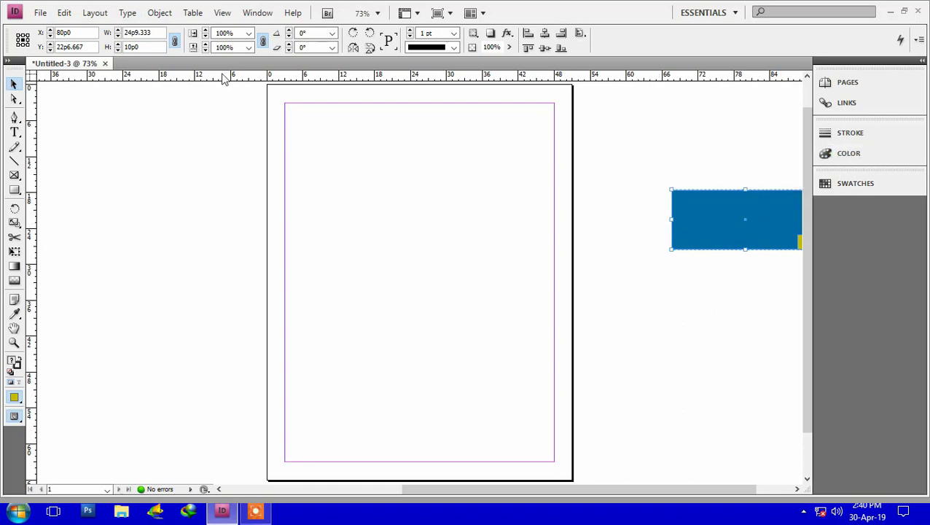
double_click(82, 33)
type("20")
key("Return")
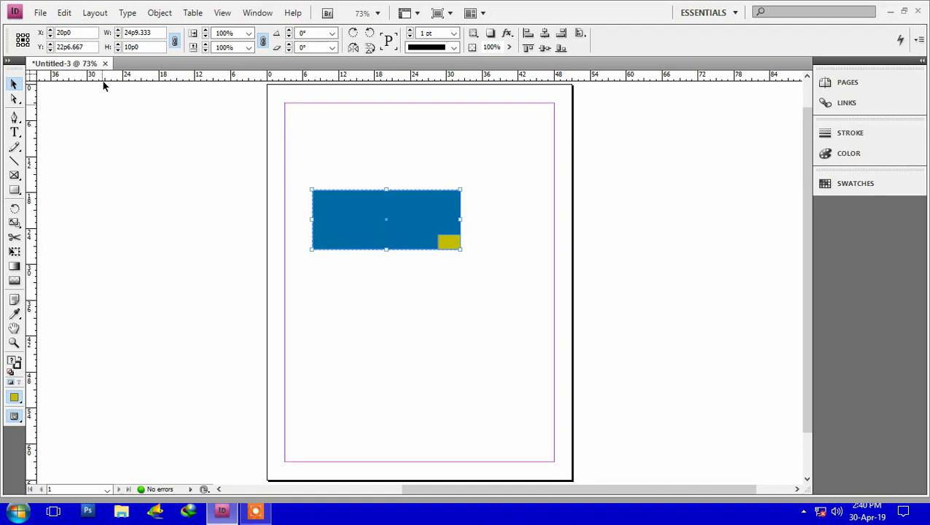
left_click_drag(87, 45, 28, 50)
type("60")
key("Return")
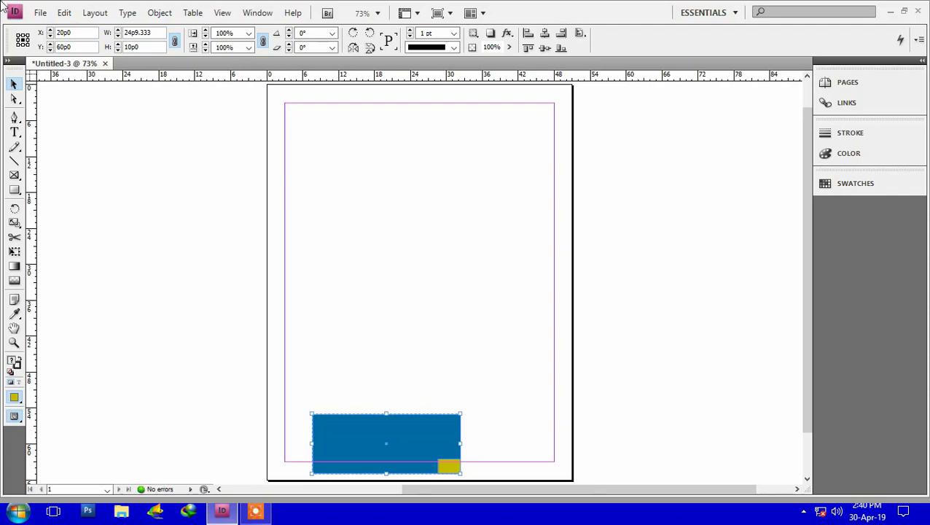
- Set the group's Y position to 0p0, followed by 35p0
double_click(83, 46)
type("0")
key("Return")
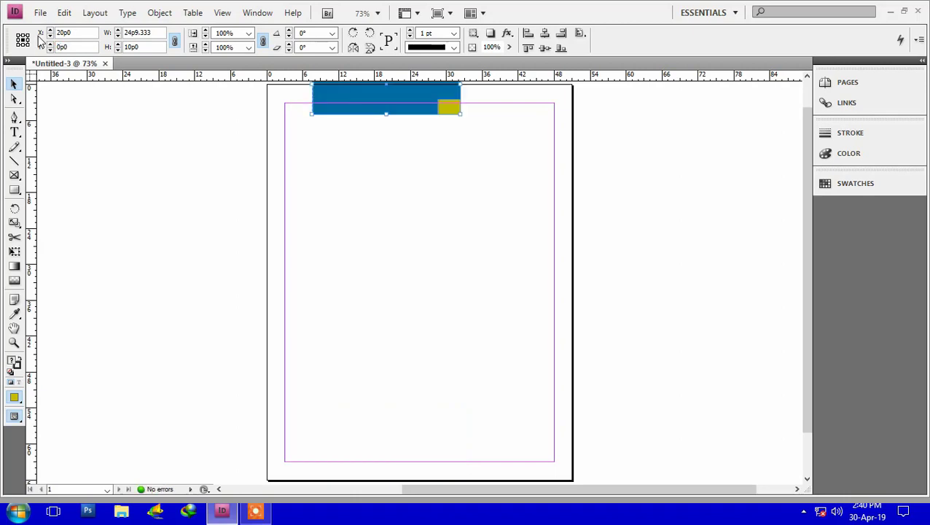
double_click(82, 45)
type("35")
key("Return")
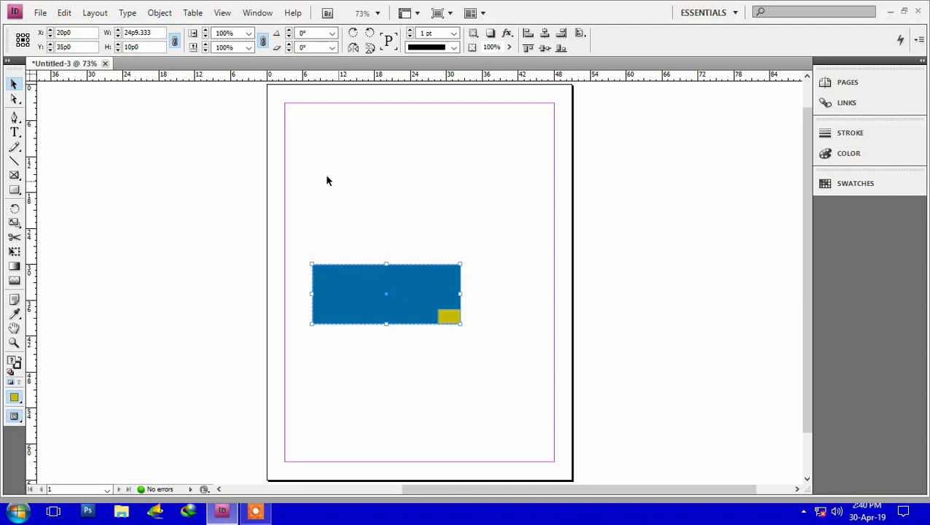
- Move the group past the page's right edge, and use Direct Selection to move only the blue rectangle back to the middle of the page
left_click_drag(386, 291, 644, 250)
key("a")
left_click(643, 250)
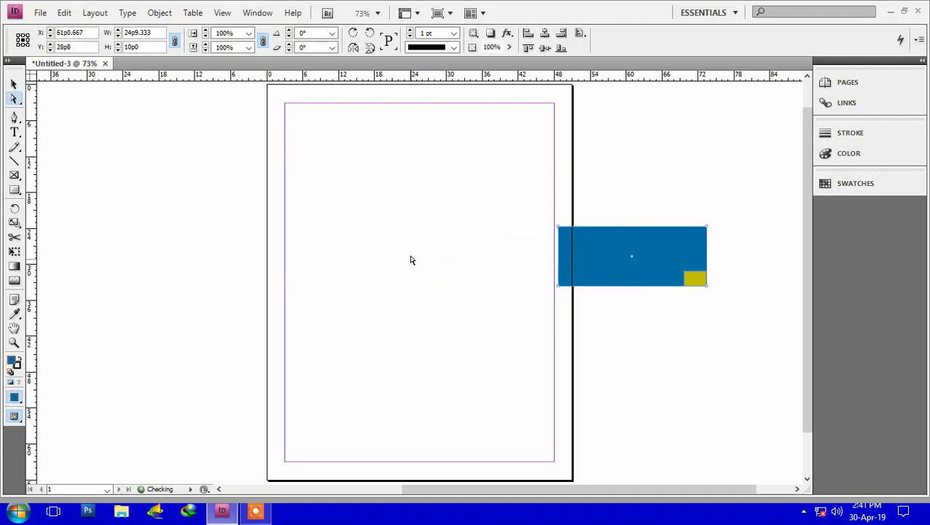
left_click(623, 227)
left_click_drag(641, 255, 422, 262)
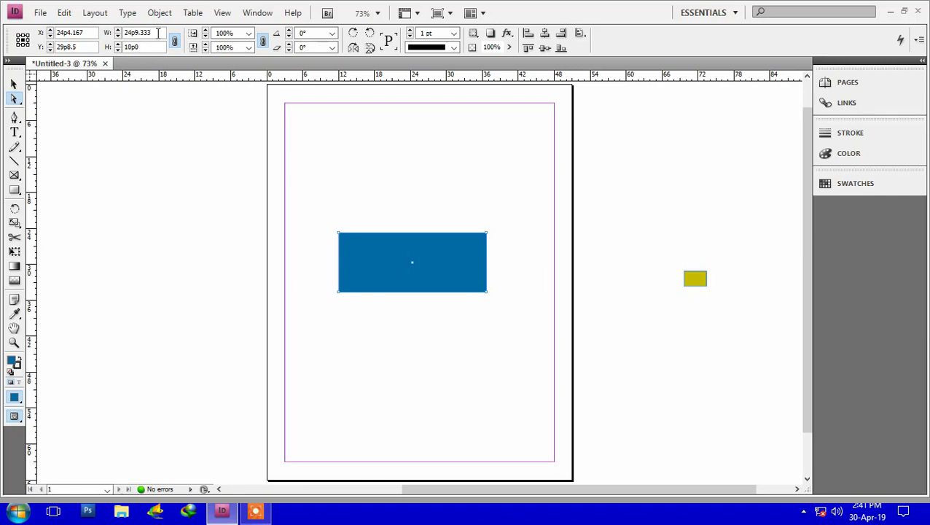
- With width and height linked, set the blue rectangle's width to 50p0 and its height to 30p0, and undo both changes
left_click_drag(150, 36, 111, 35)
type("50")
key("Return")
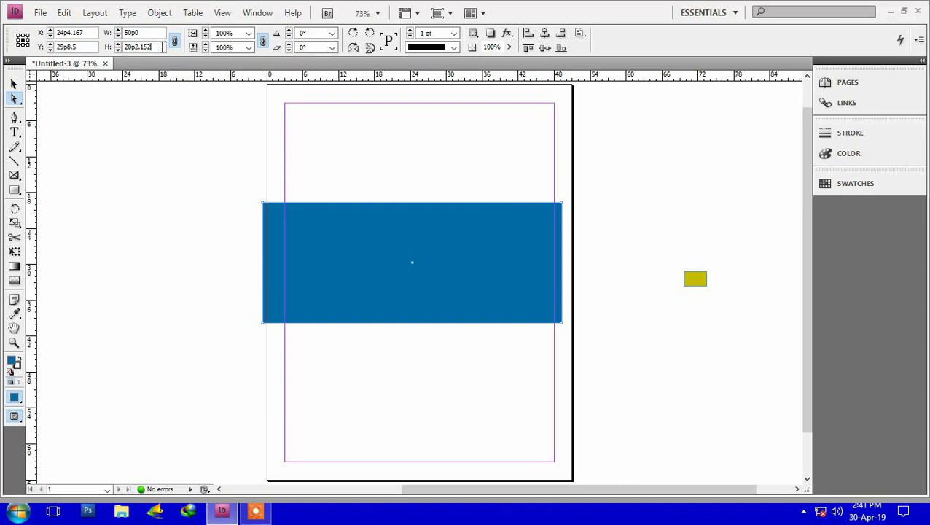
left_click_drag(162, 47, 112, 48)
type("30")
key("Return")
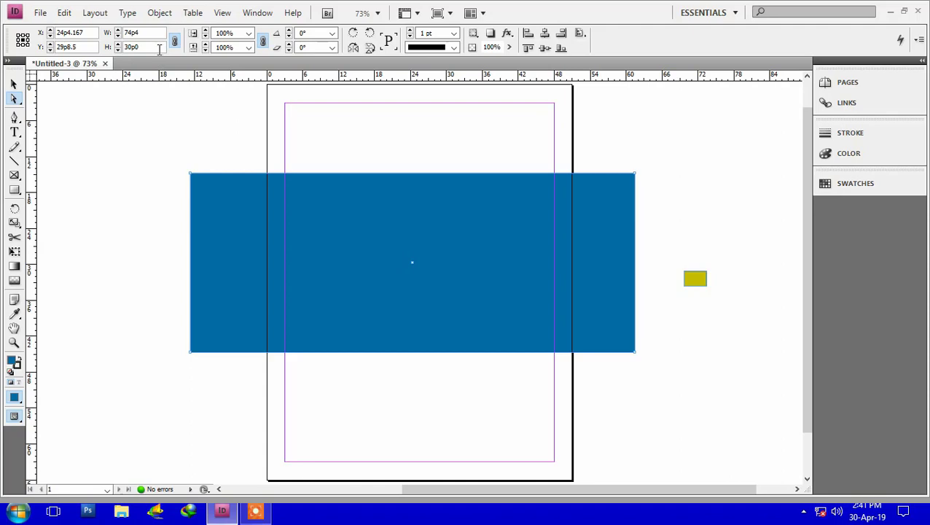
key("ctrl+z")
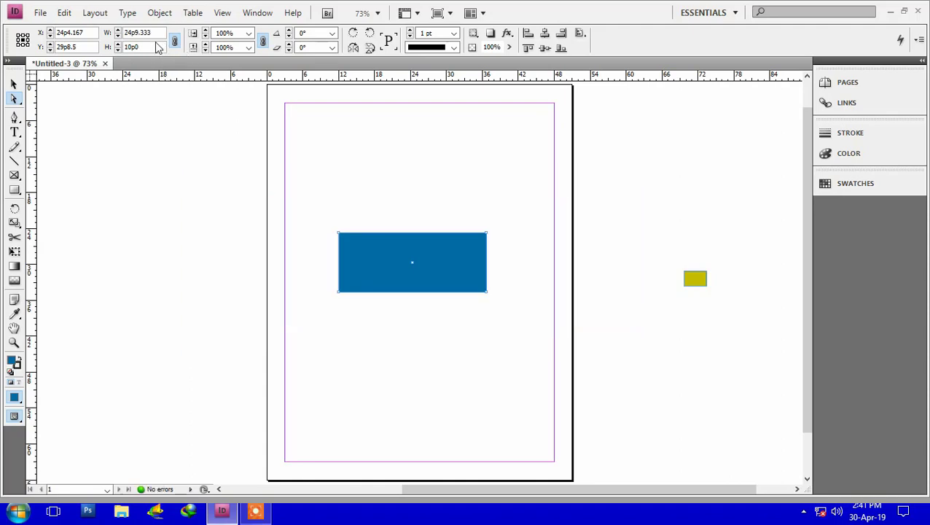
- Unlink the blue rectangle's width from its height and set the width to 30p0
left_click(176, 42)
left_click(176, 41)
left_click(175, 41)
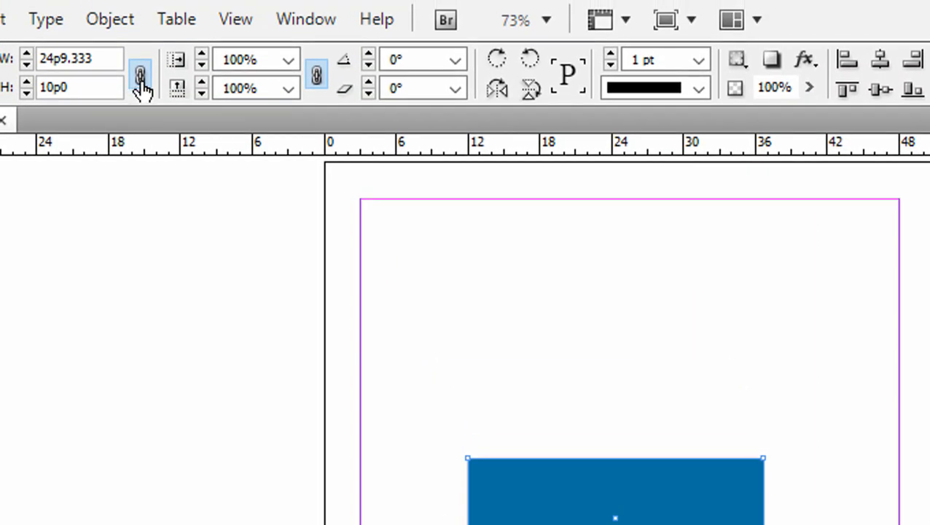
left_click(141, 81)
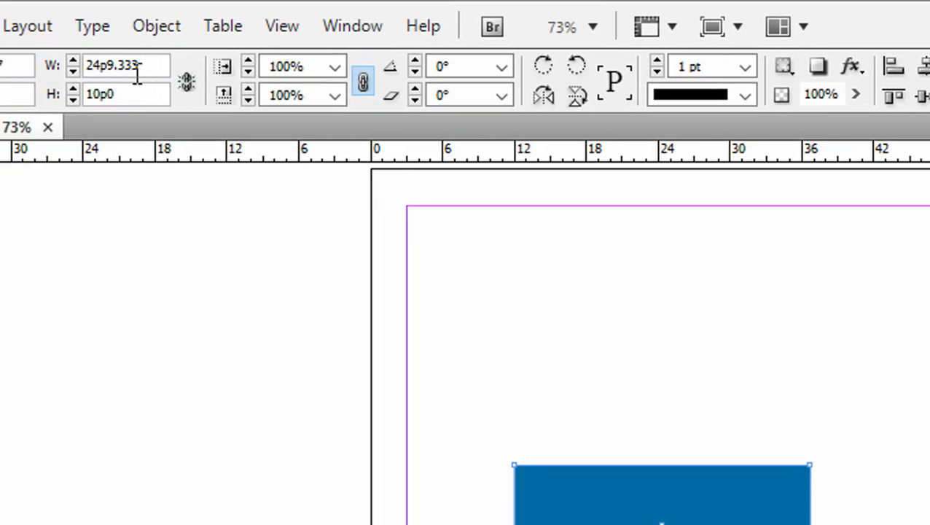
key("Return")
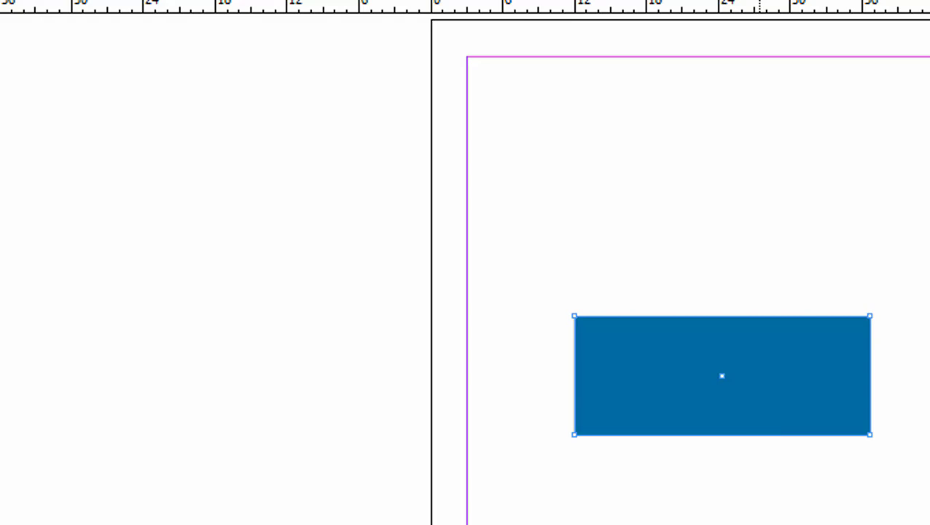
key("Return")
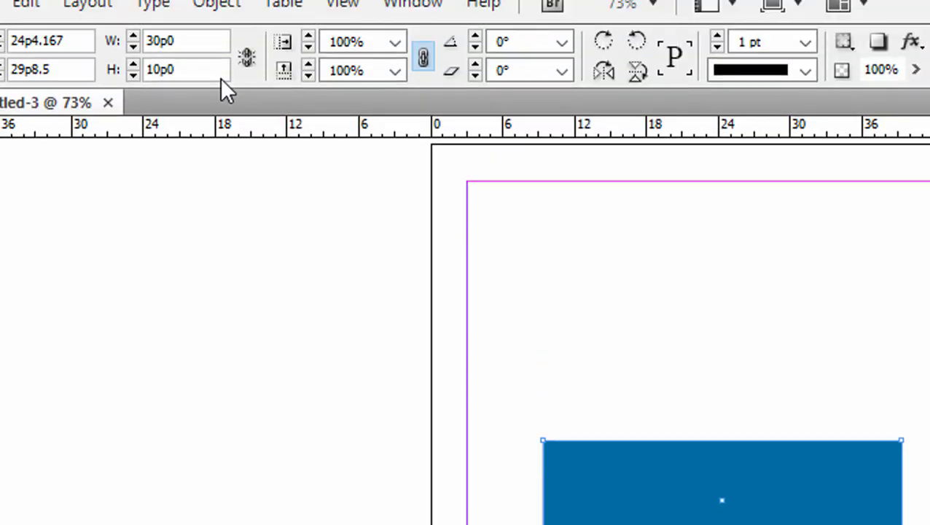
- Set the blue rectangle's width to 40p0 and its height to 25p0, and undo the size changes back to its original dimensions
left_click_drag(198, 66, 149, 70)
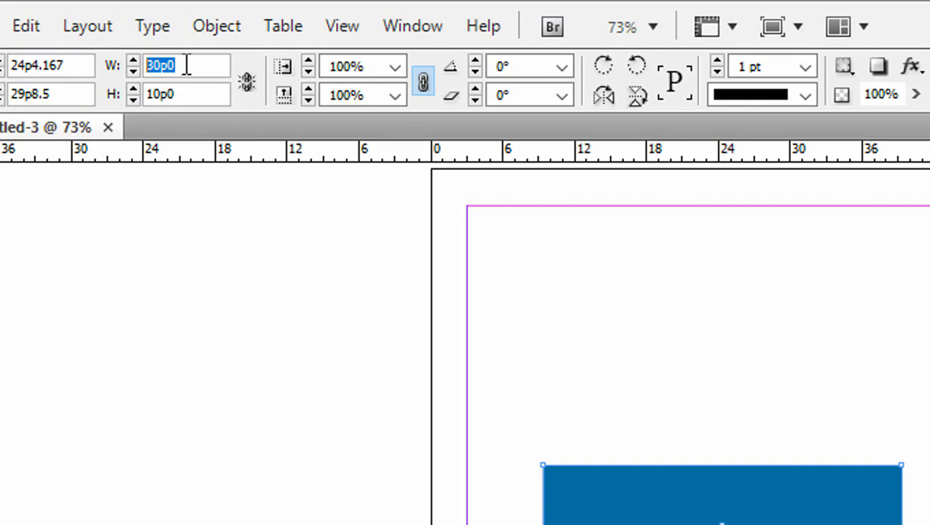
type("40")
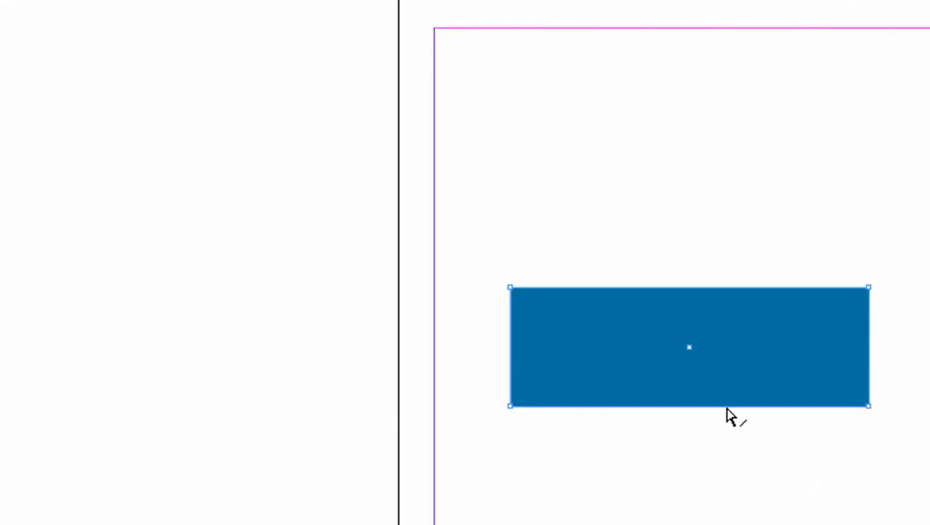
key("Return")
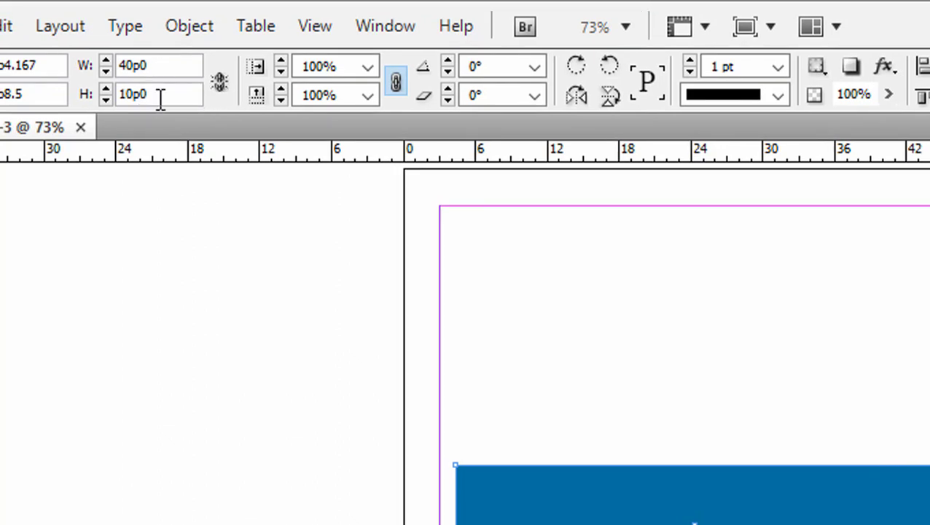
left_click_drag(154, 95, 110, 103)
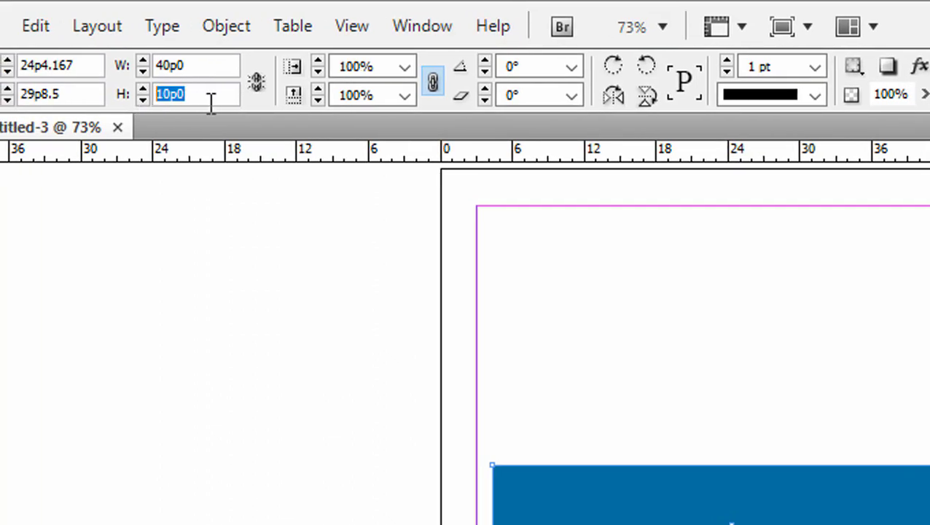
type("25")
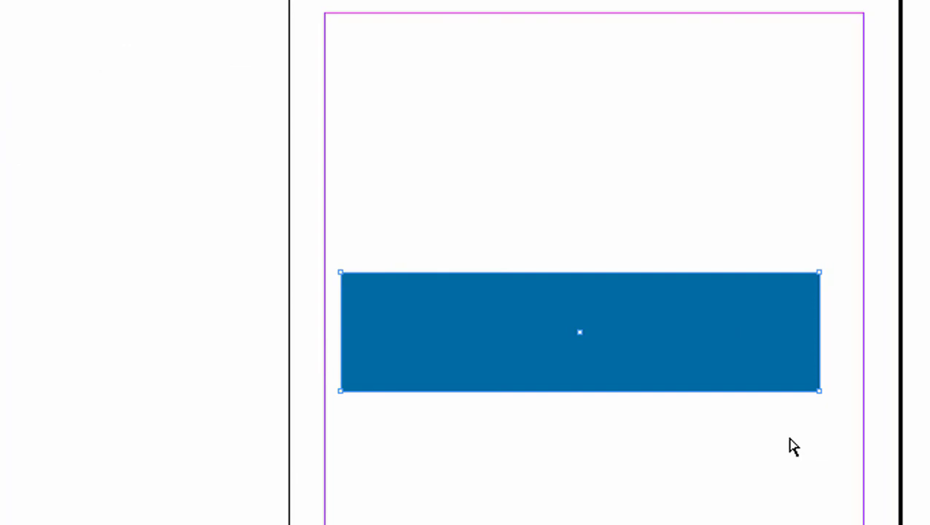
key("Return")
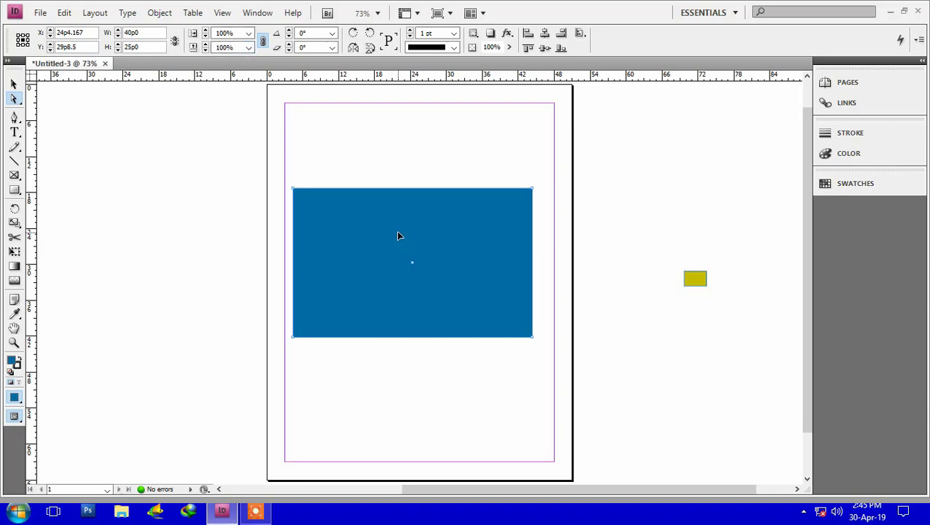
key("ctrl+z")
key("ctrl+z")
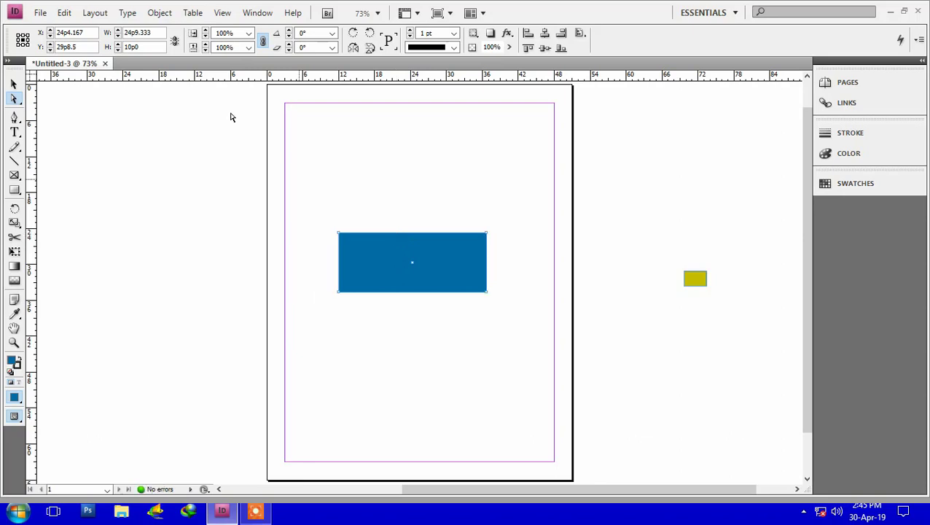
- Scale the blue rectangle proportionally by 150%, again by 200%, and finally by -50%
left_click(248, 34)
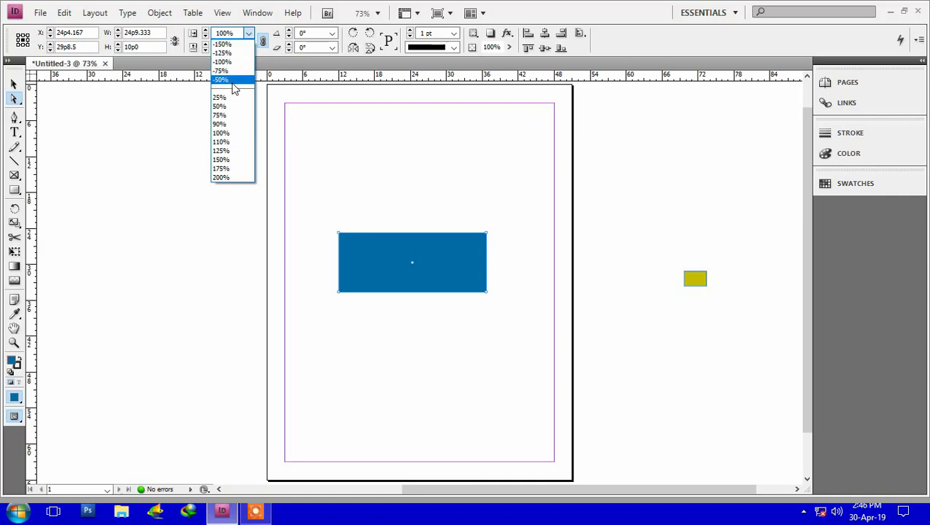
left_click(220, 161)
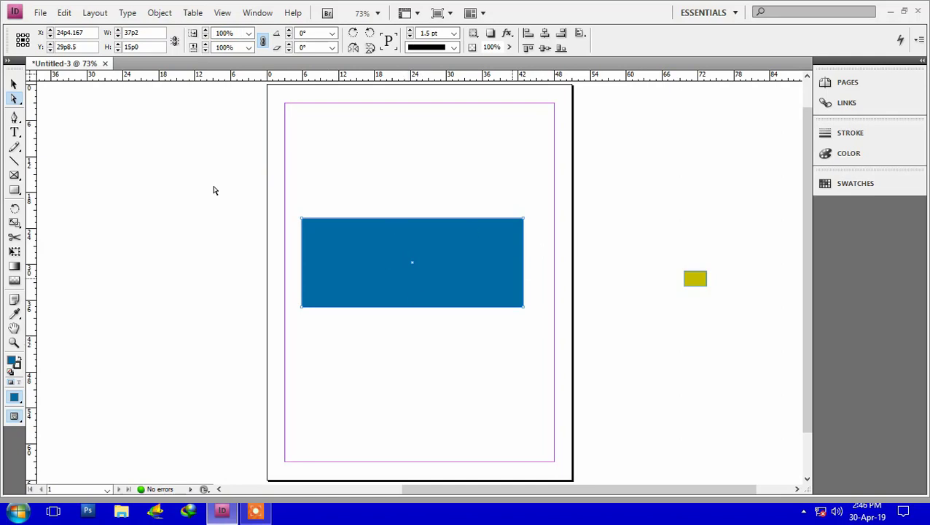
left_click(249, 33)
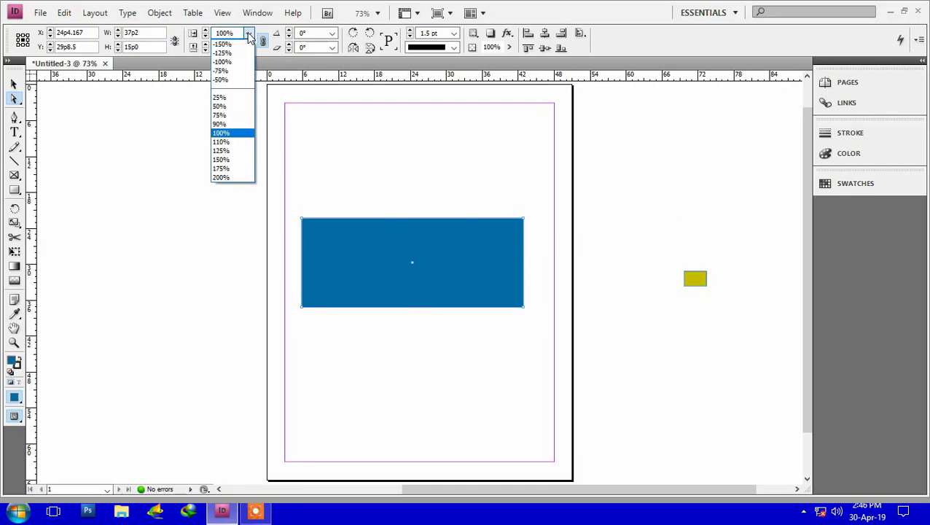
left_click(216, 178)
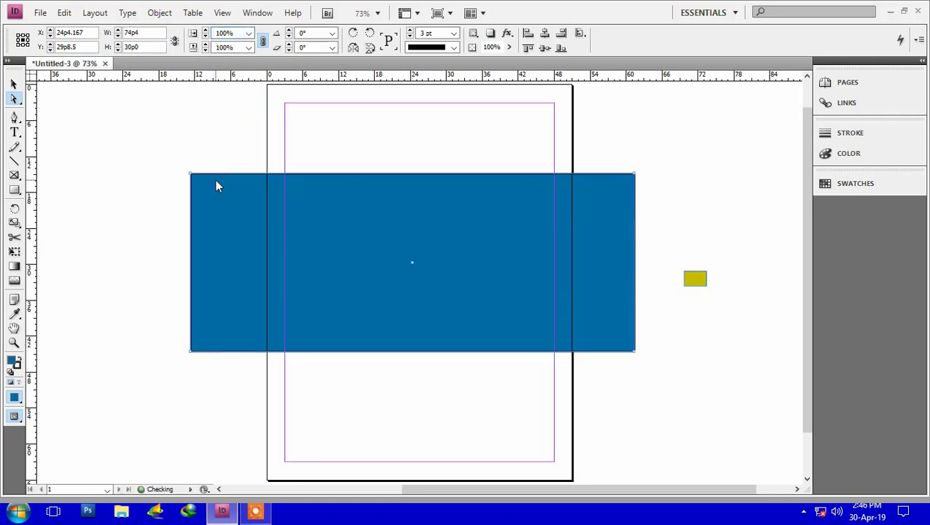
left_click(248, 33)
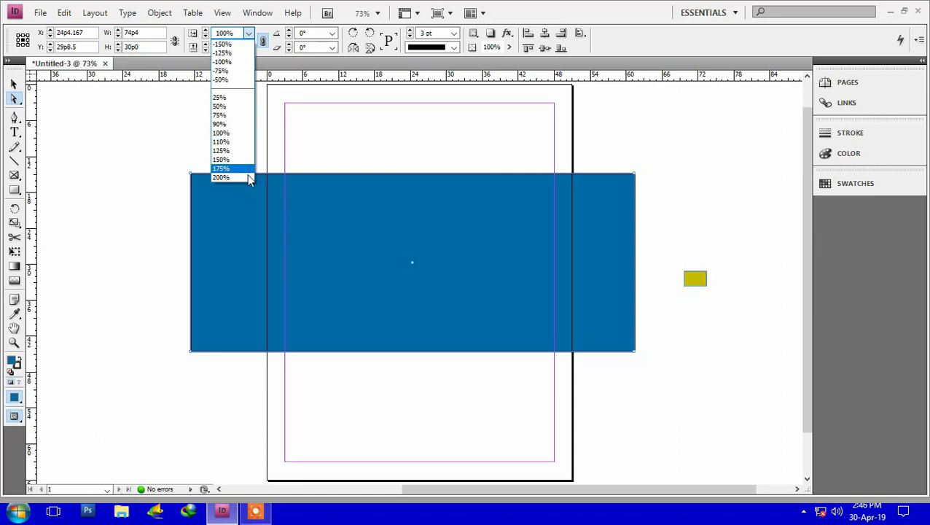
left_click(220, 81)
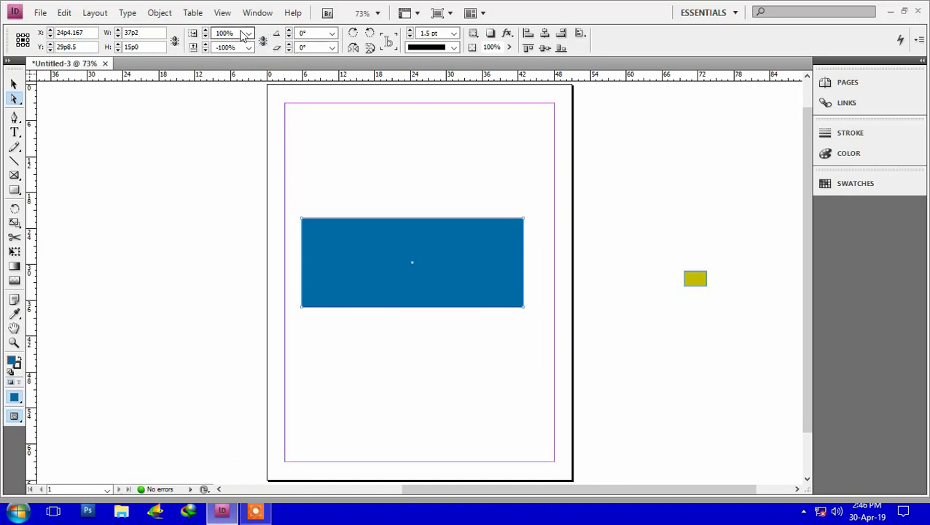
- Scale the blue rectangle's width alone to 75% and again to 200%
left_click(248, 33)
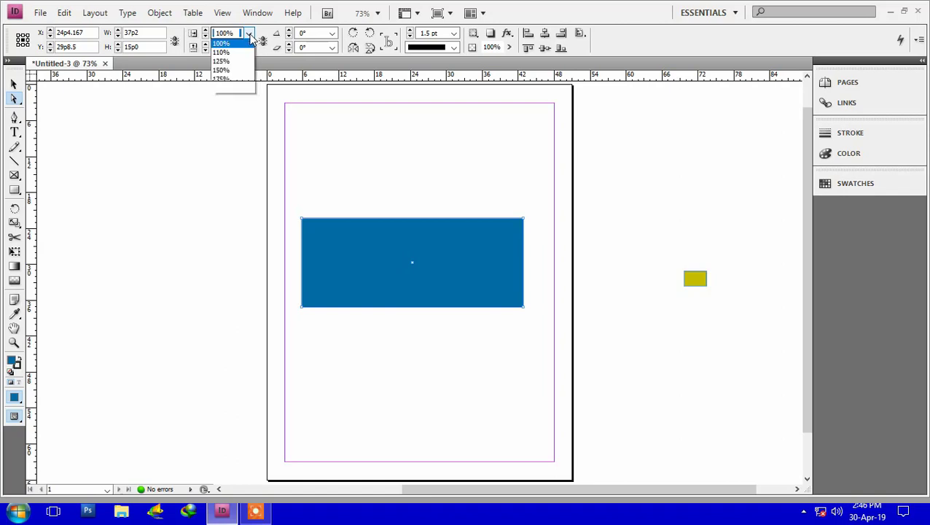
left_click(220, 115)
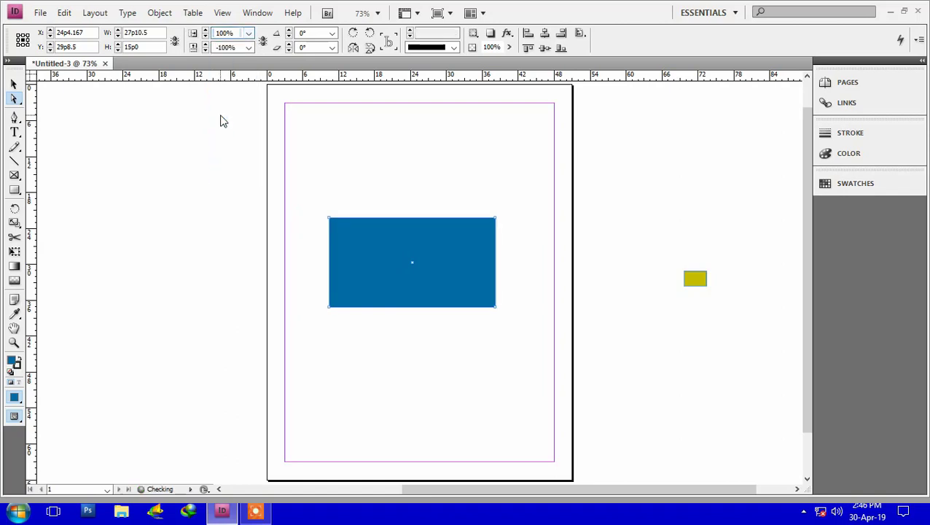
left_click(249, 35)
left_click(221, 177)
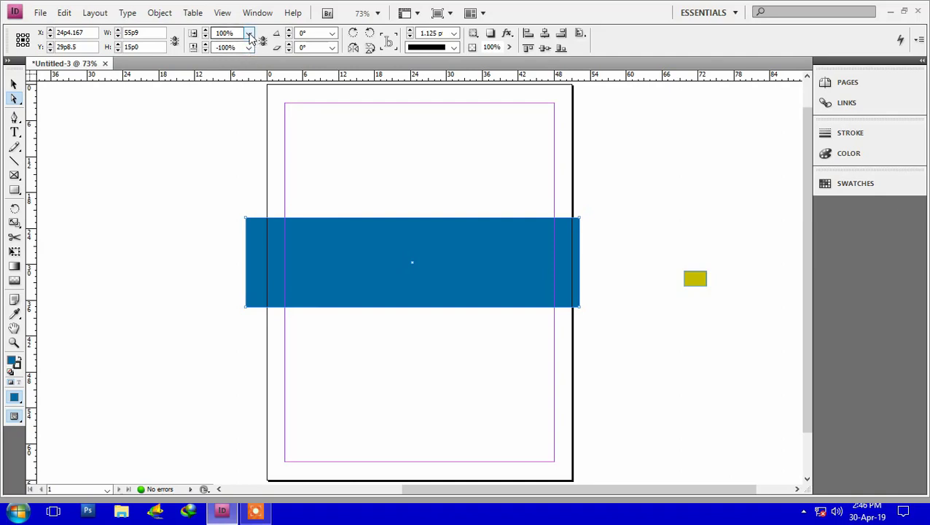
- Undo all the scaling applied to the blue rectangle
key("ctrl+z")
key("ctrl+z")
key("ctrl+z")
key("ctrl+z")
key("ctrl+z")
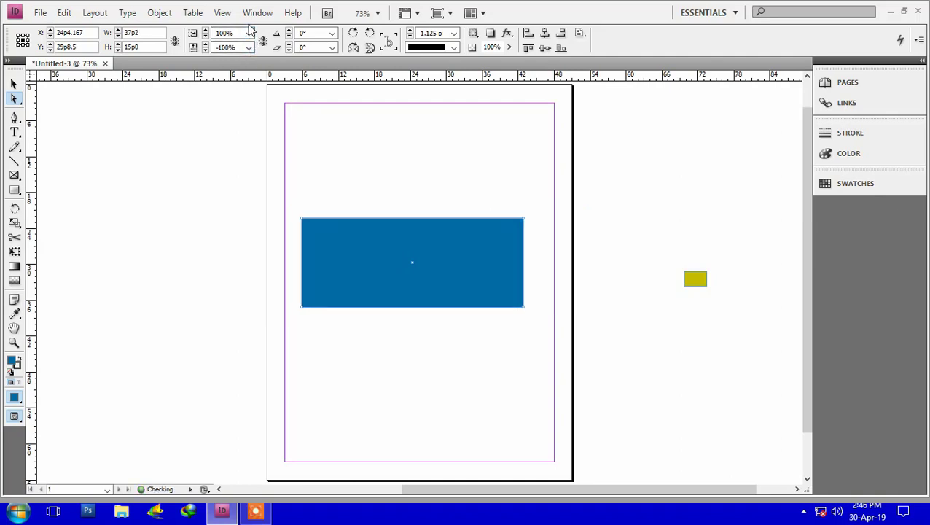
key("ctrl+z")
key("ctrl+z")
key("ctrl+z")
key("ctrl+z")
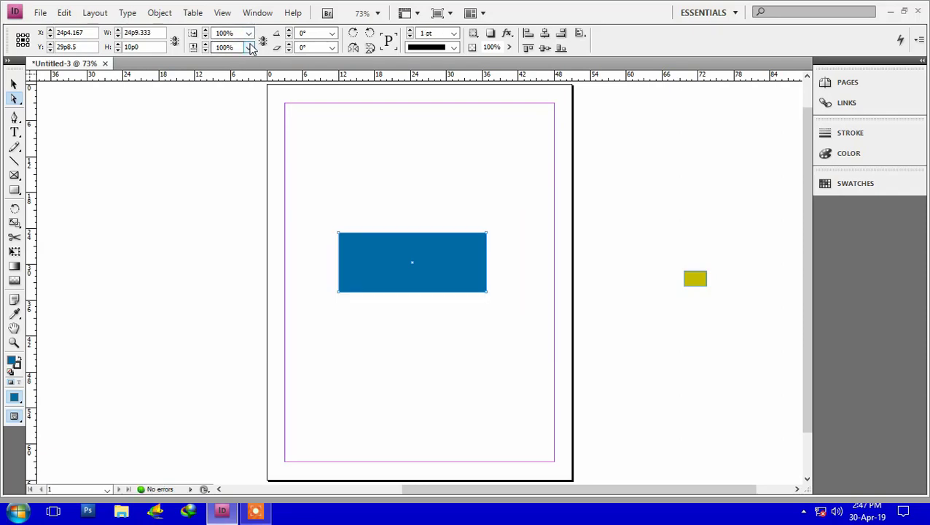
- Scale the blue rectangle's height to 200%
left_click(249, 48)
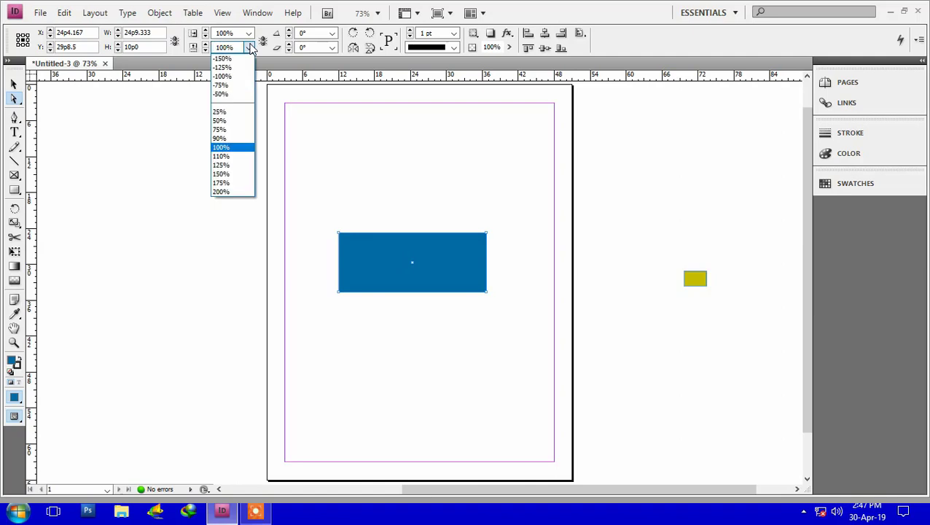
left_click(222, 191)
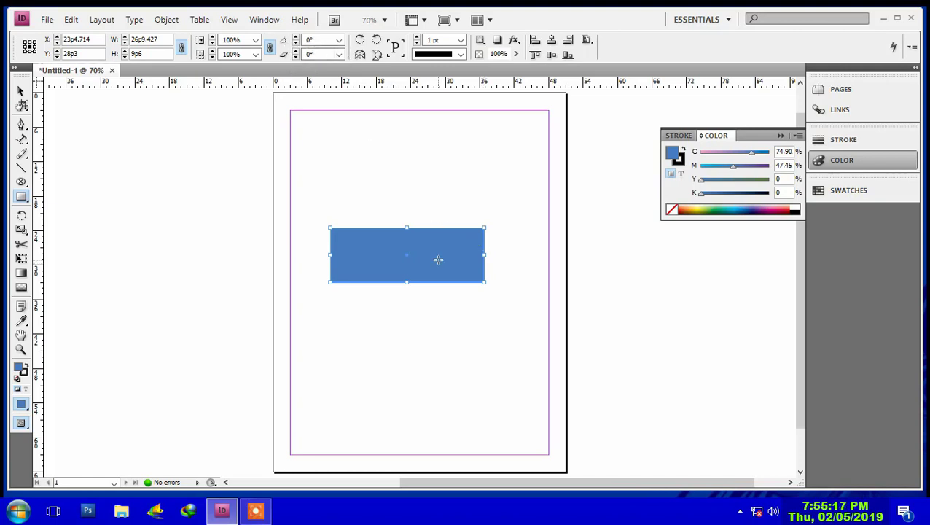
- Replace the blue rectangle in Untitled-1 with a narrow vertical rectangle about 2p0 wide and 29p6 high, filled dark blue
key("Delete")
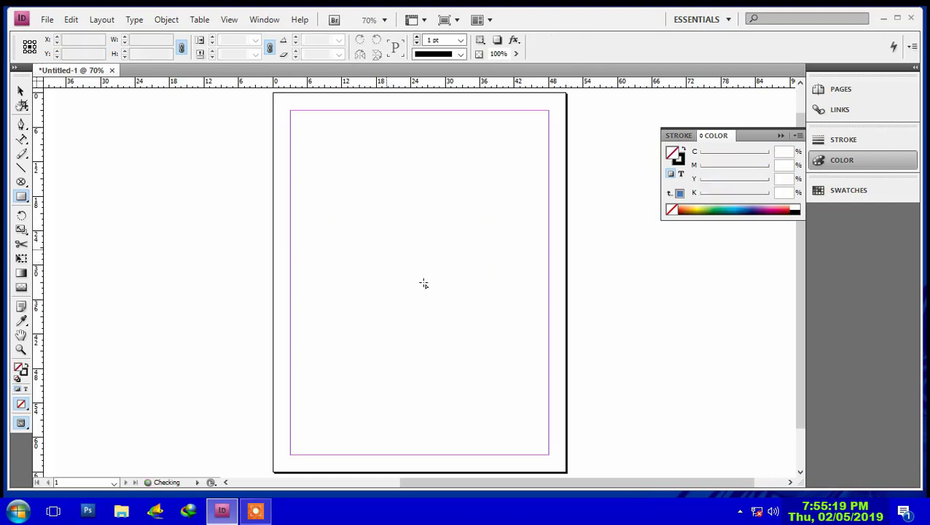
left_click(20, 196)
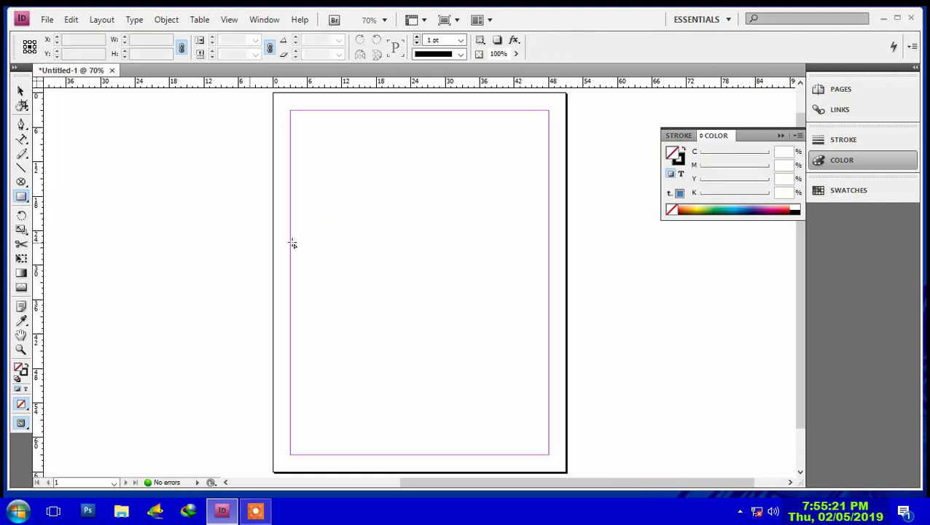
left_click_drag(396, 205, 408, 374)
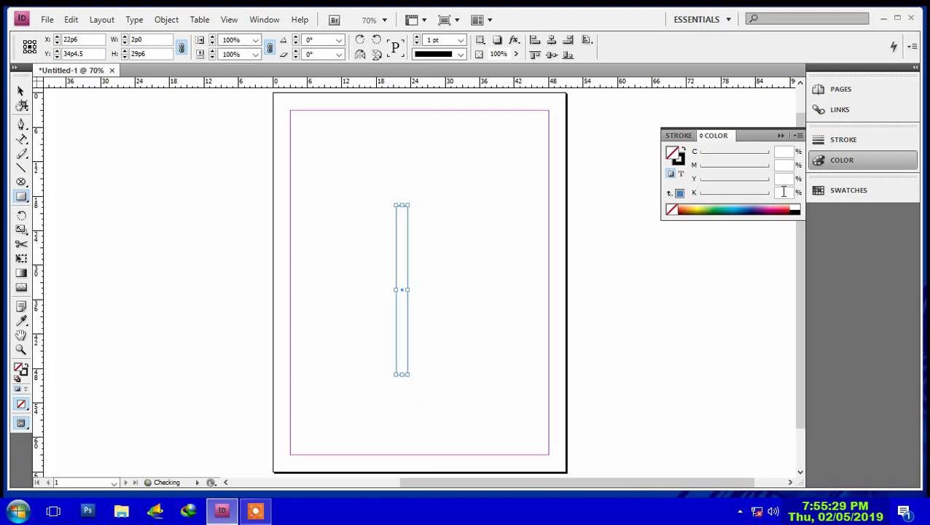
left_click(752, 212)
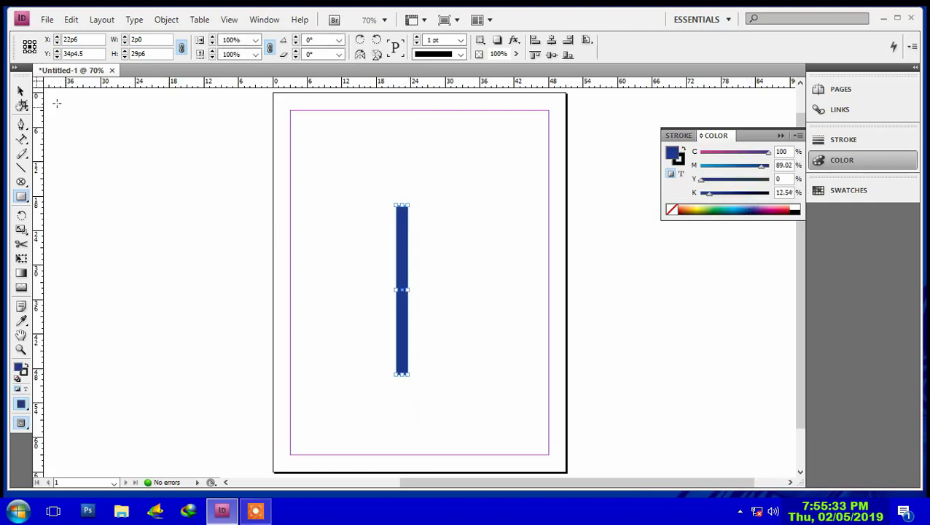
- Move the dark blue bar up the page to about X 23p3, Y 21p10 and set its rotation angle to 30°
left_click(20, 90)
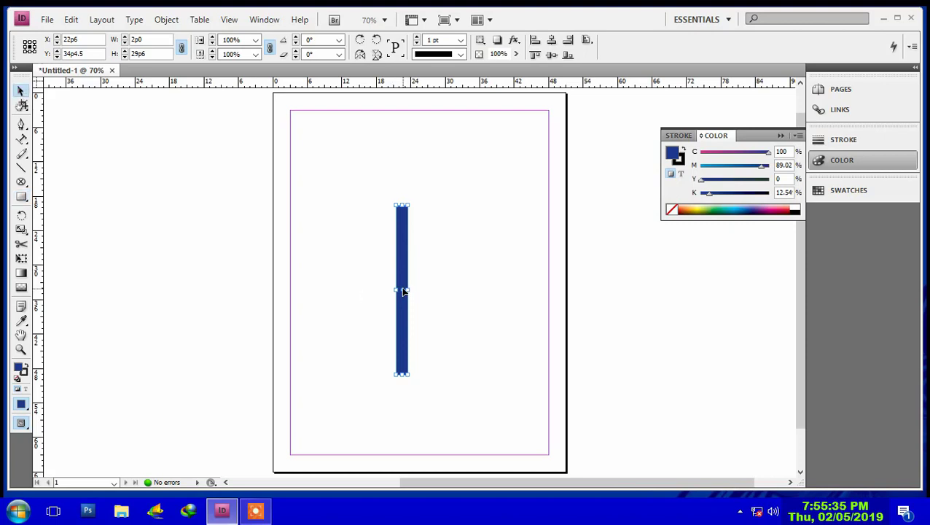
left_click_drag(402, 290, 405, 219)
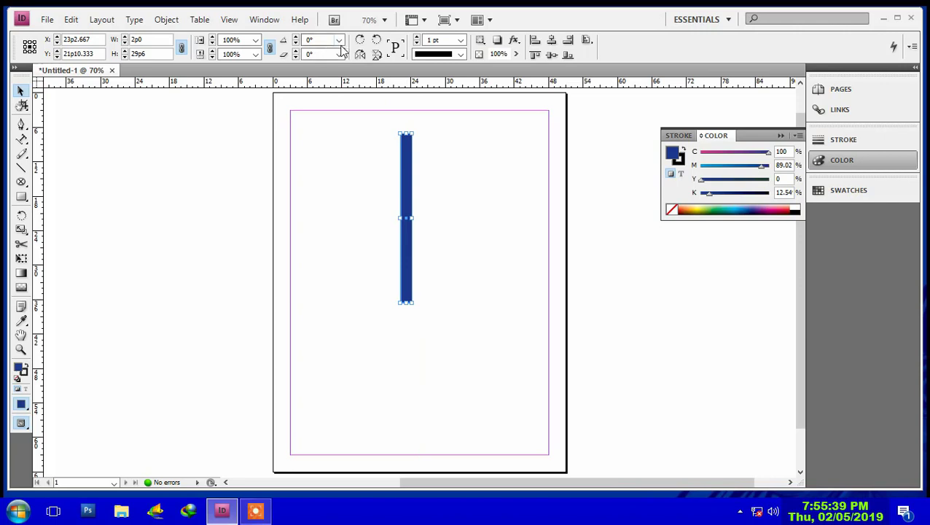
left_click(339, 41)
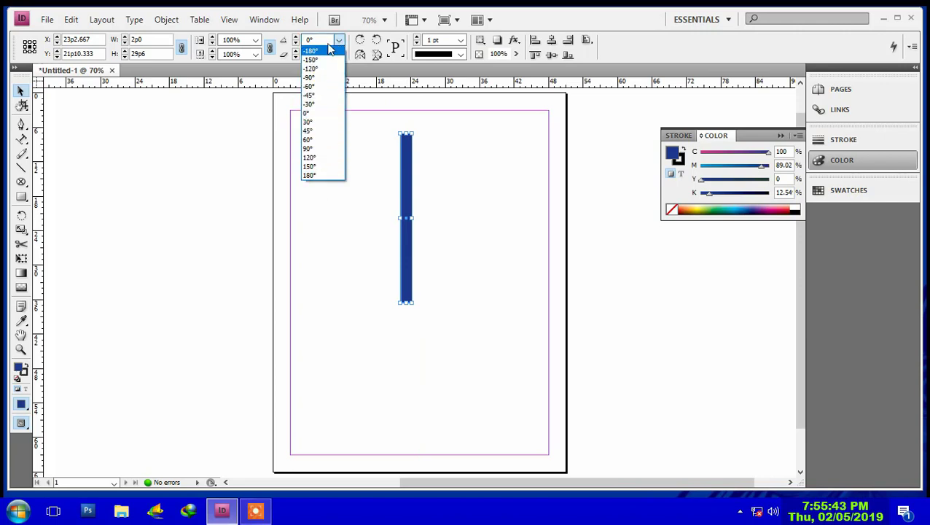
left_click(309, 123)
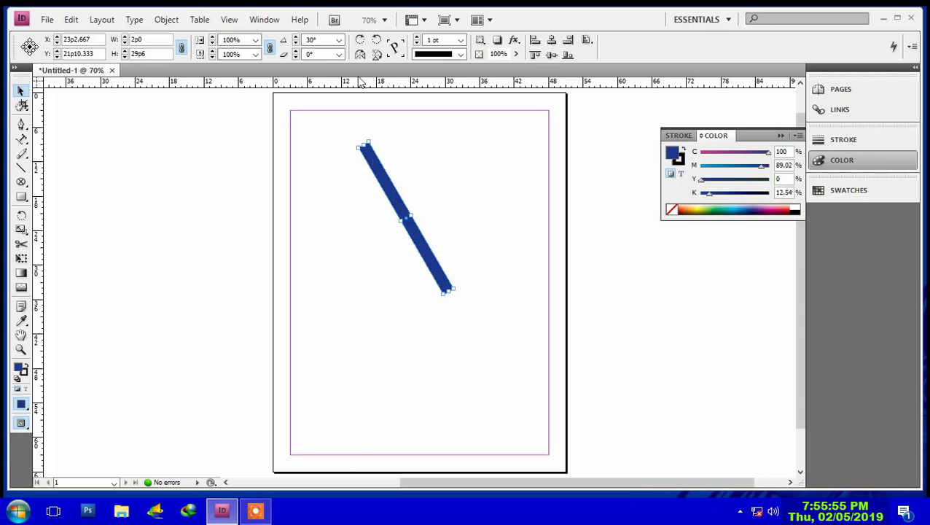
- Set the dark blue bar's rotation angle to 90°, and return it to 0°
left_click(339, 40)
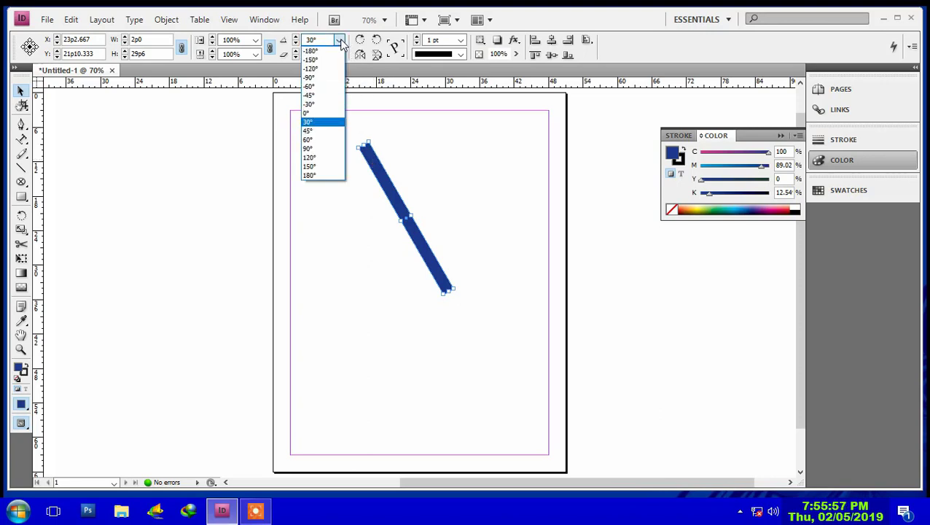
left_click(319, 149)
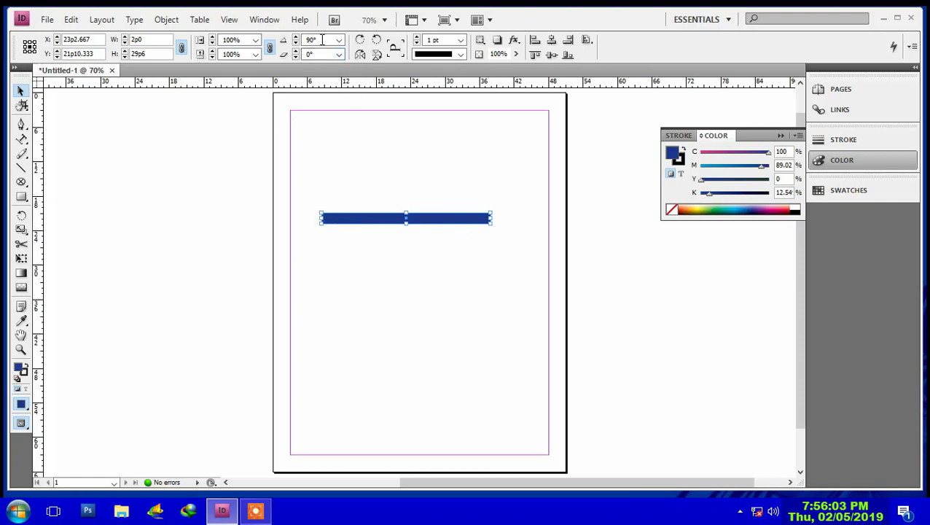
left_click_drag(321, 40, 306, 40)
type("0")
key("Return")
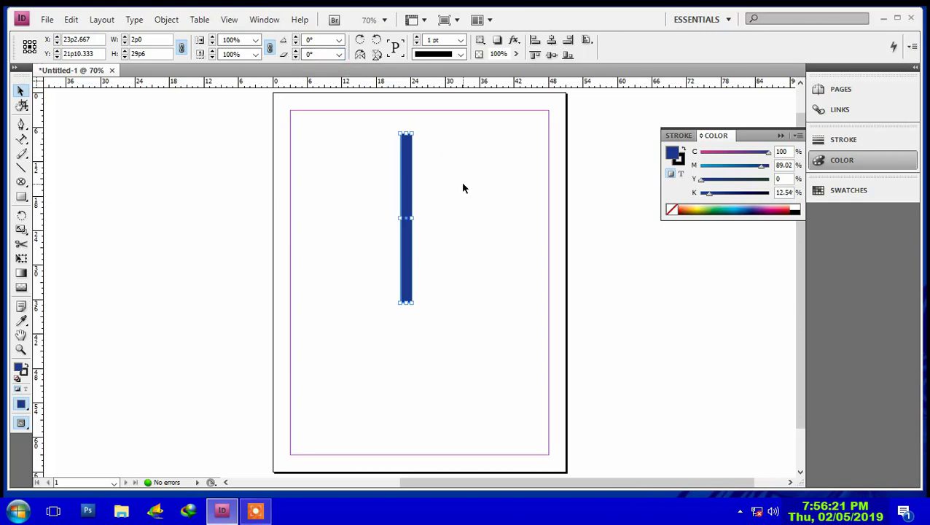
- Replace the dark blue bar with a rectangle about 20p3 wide and 12p3 high, filled medium blue
key("Delete")
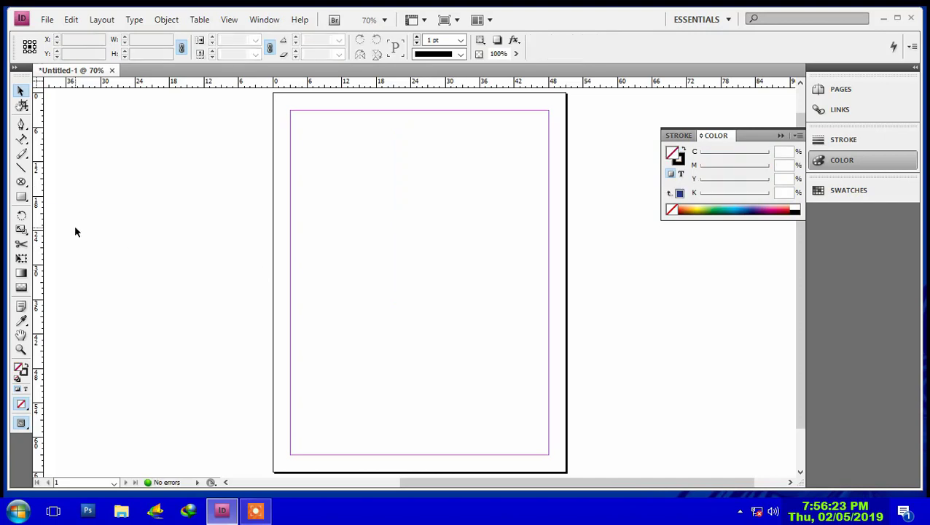
left_click(21, 197)
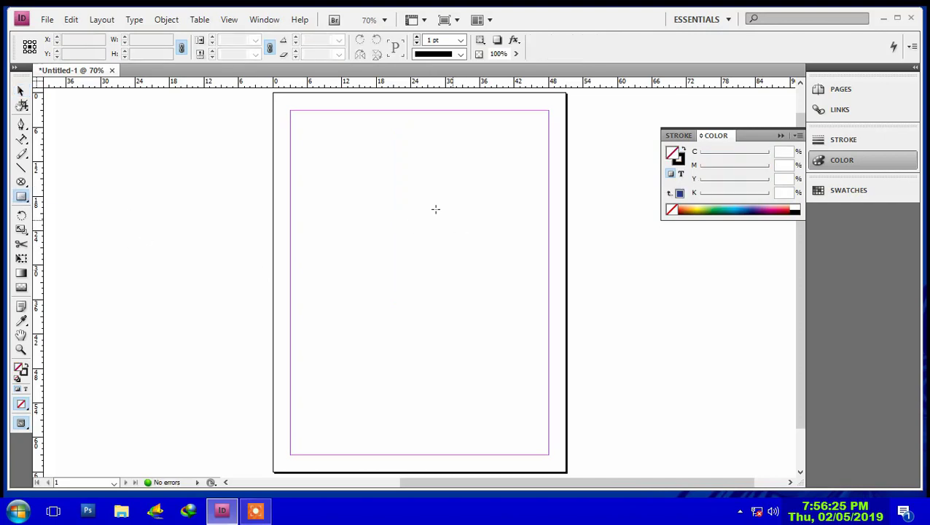
left_click_drag(360, 203, 476, 275)
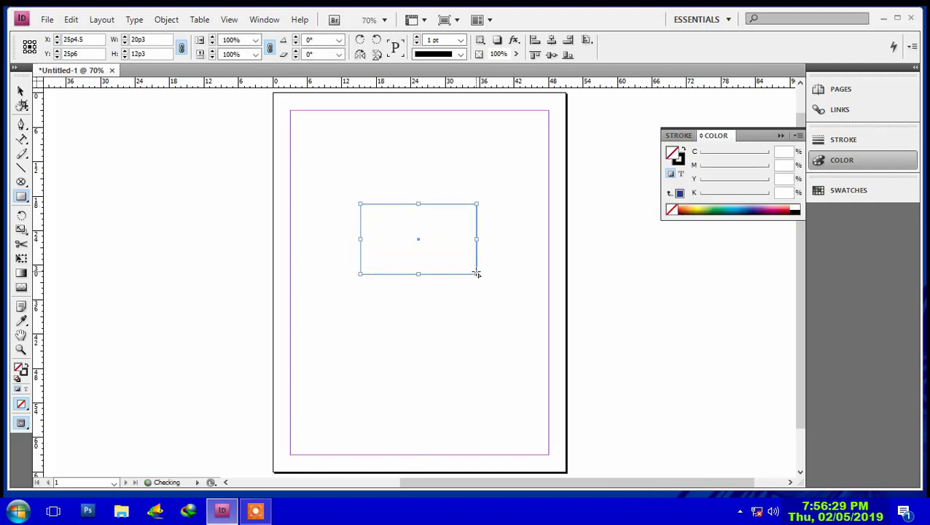
left_click(746, 212)
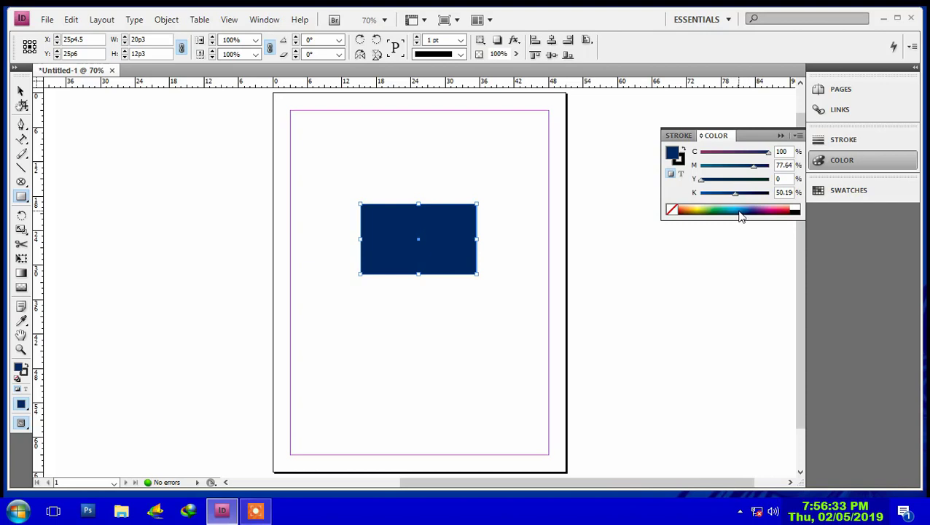
left_click(738, 213)
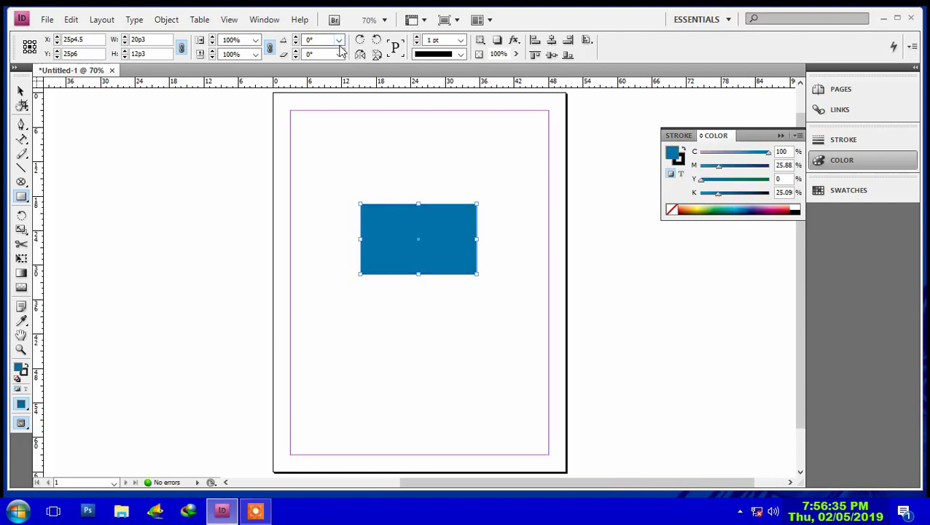
- Set the blue rectangle's shear angle to 30°, 45° and finally 10°
left_click(339, 56)
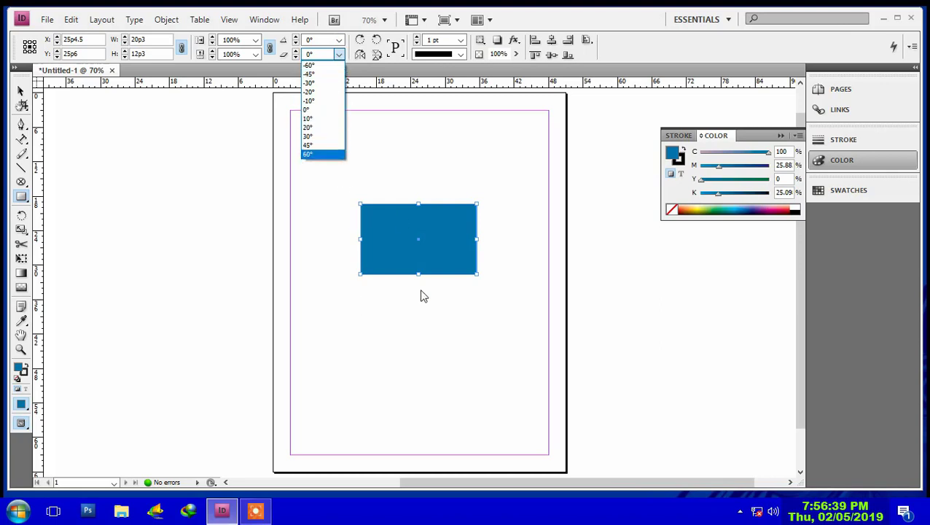
left_click(312, 136)
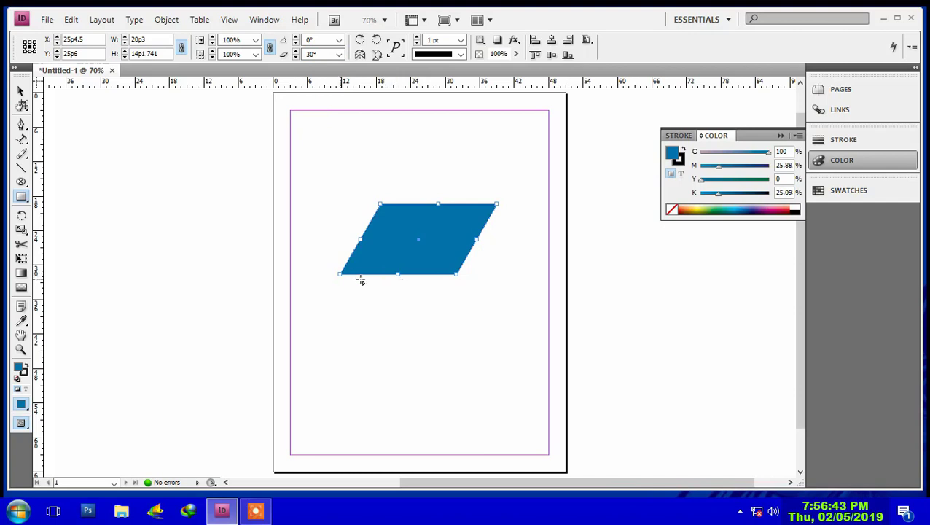
left_click(338, 54)
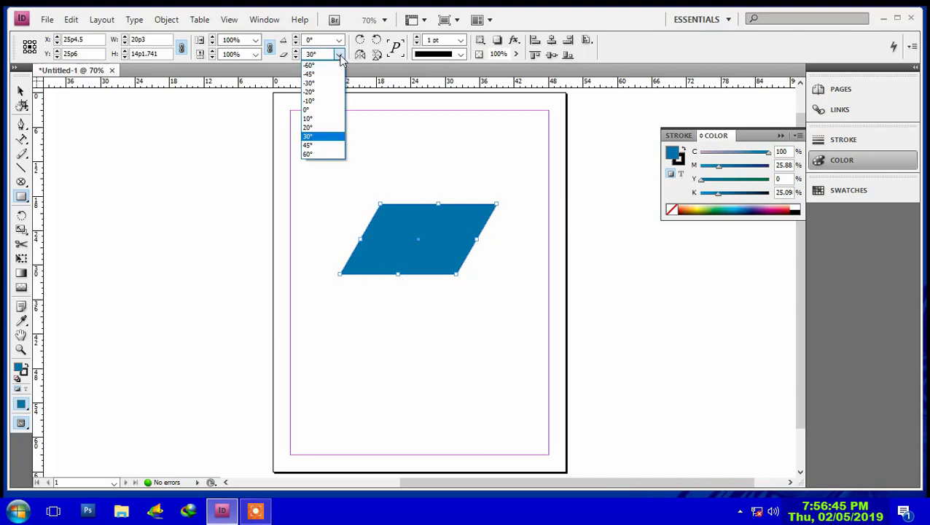
left_click(308, 145)
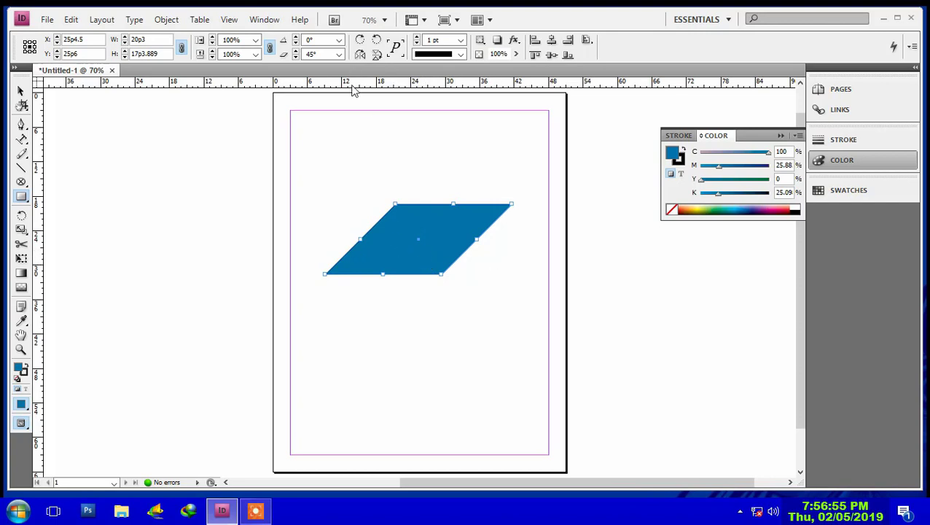
left_click(339, 54)
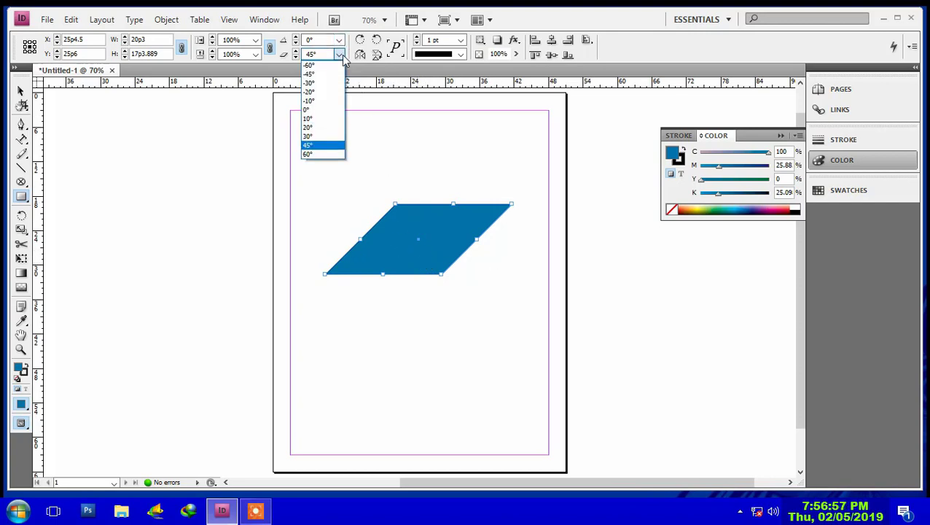
left_click(311, 119)
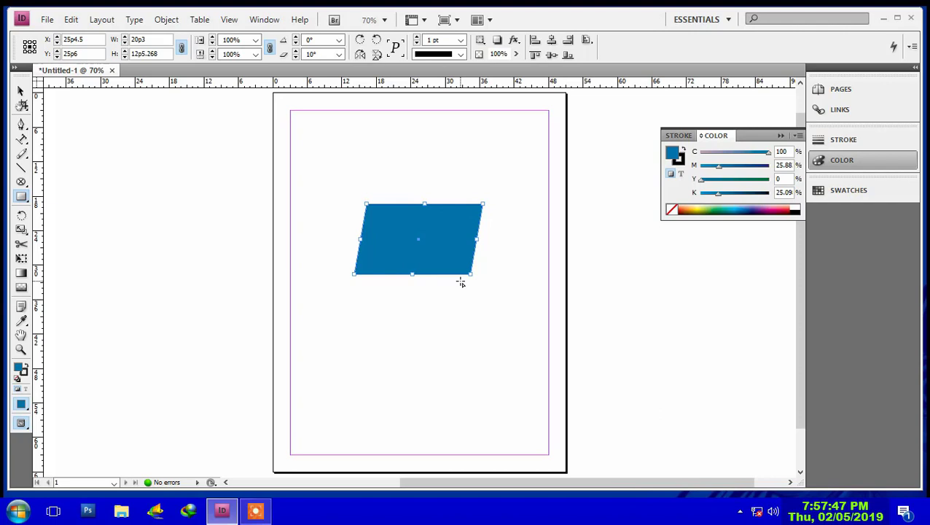
- Replace the sheared rectangle with a narrow vertical bar about 1p6 wide and 22p9 high, filled teal
key("Delete")
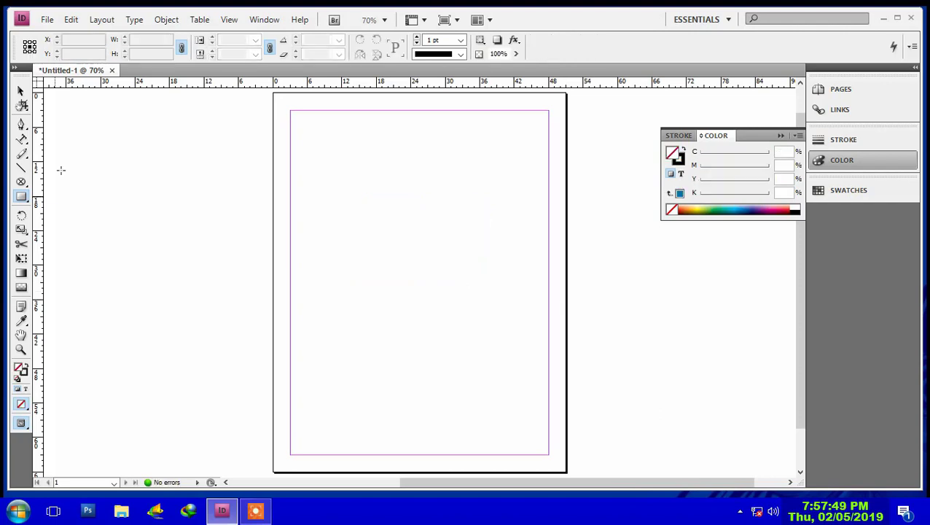
left_click(21, 197)
left_click_drag(379, 188, 379, 313)
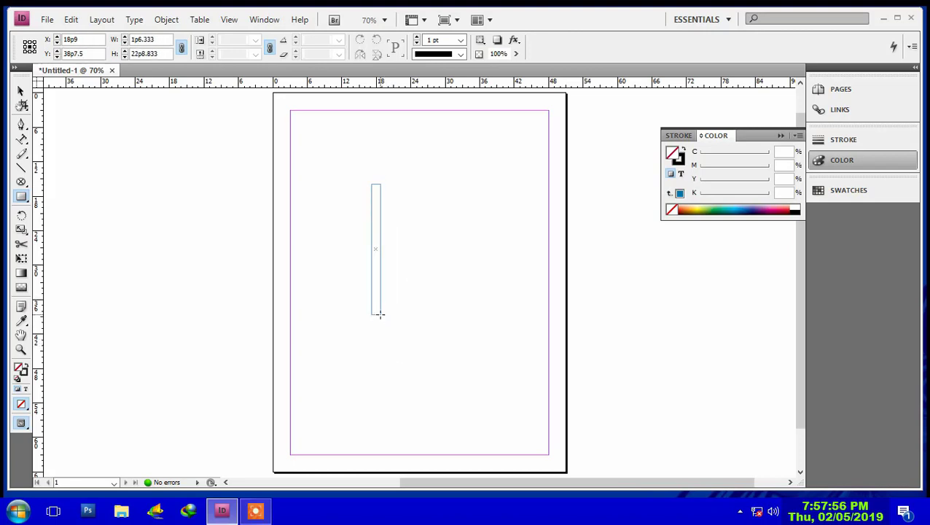
left_click(728, 210)
left_click(728, 210)
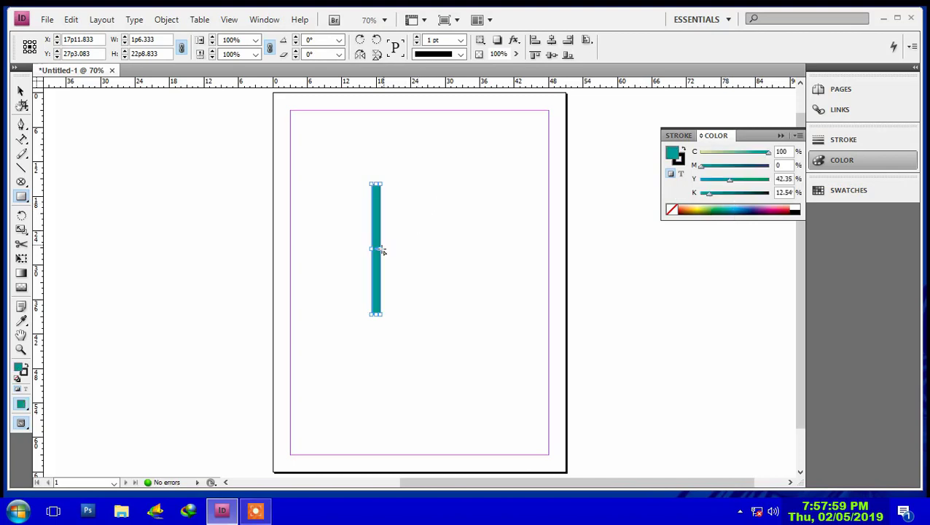
- Move the teal bar to about X 25p6, Y 26p3 and rotate it 90° clockwise twice
left_click(20, 90)
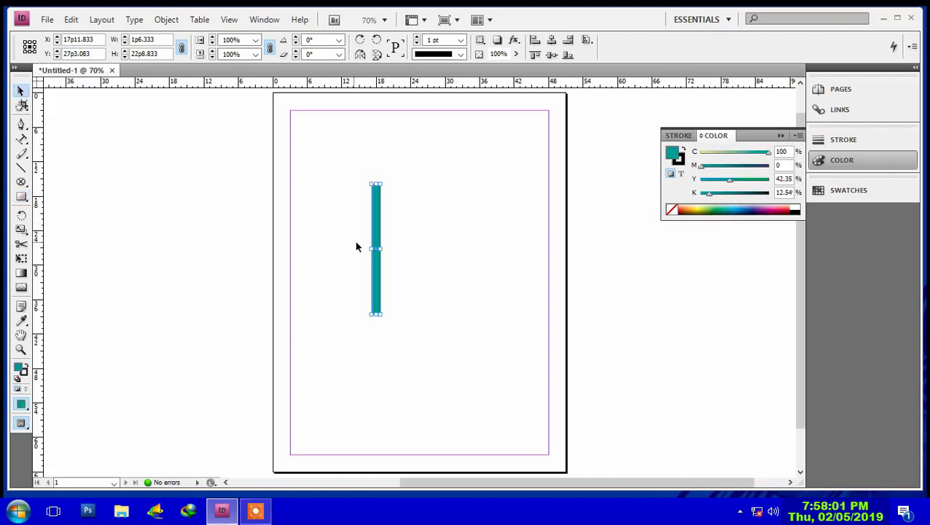
left_click_drag(373, 246, 420, 247)
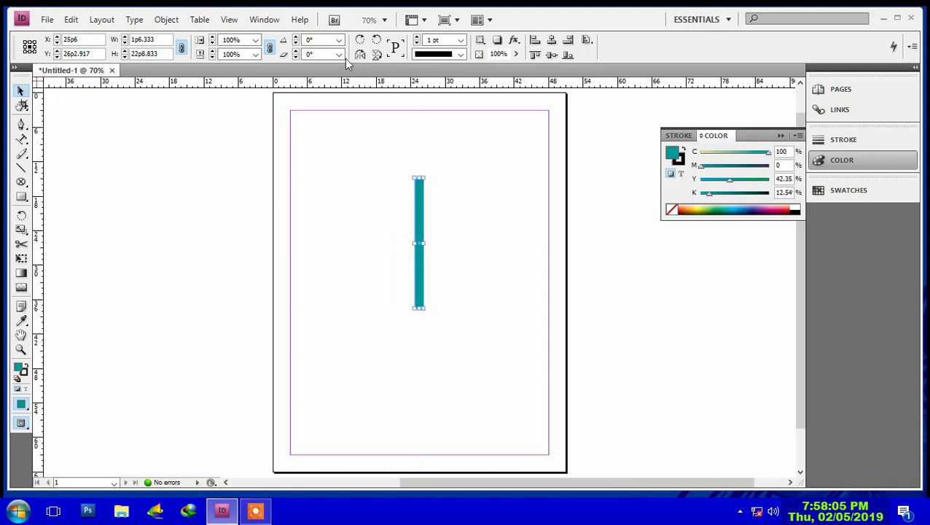
left_click(359, 44)
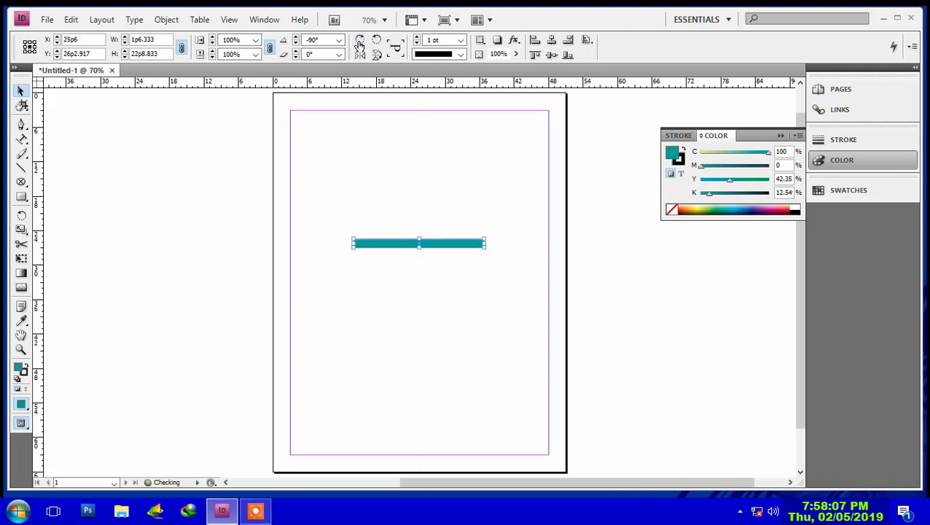
left_click(360, 44)
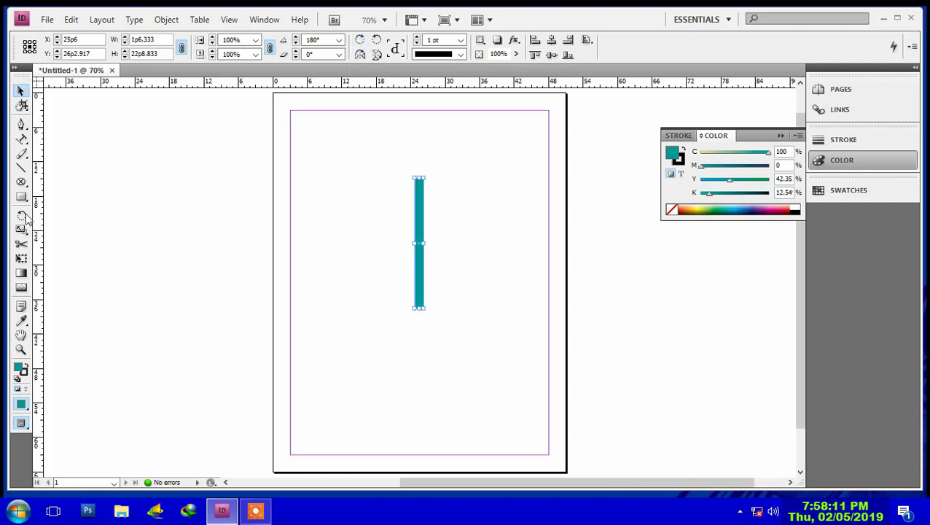
- Draw an ellipse about 4p6 wide and 4p0 high near the page's upper left margin corner
left_click_drag(21, 197, 34, 211)
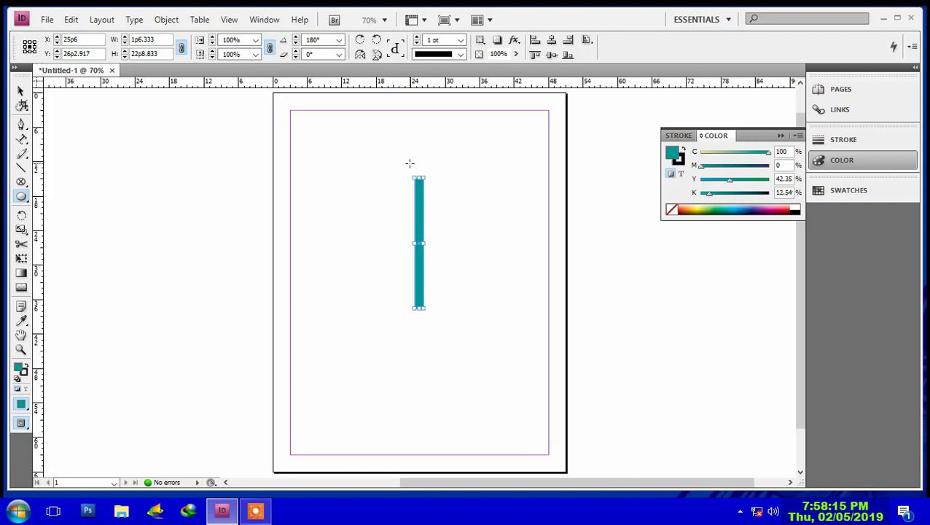
left_click_drag(333, 147, 360, 172)
left_click(362, 173)
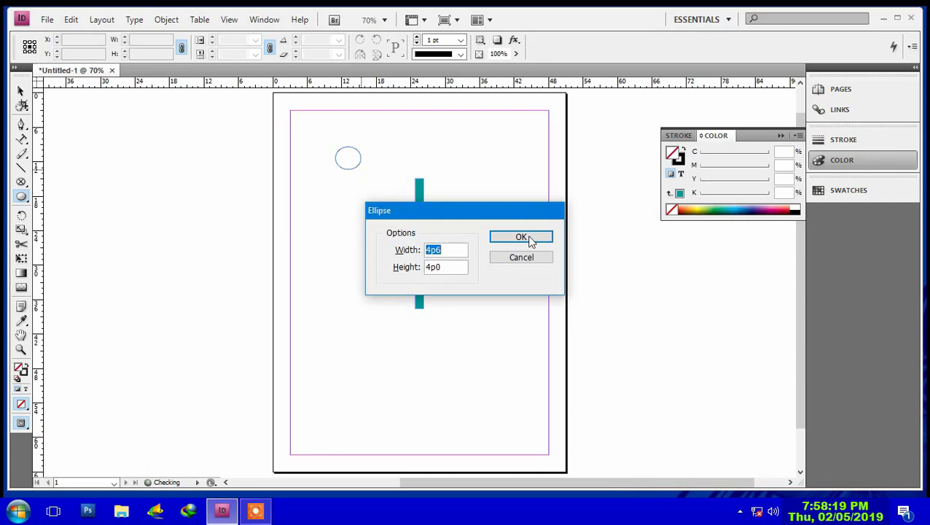
left_click(539, 260)
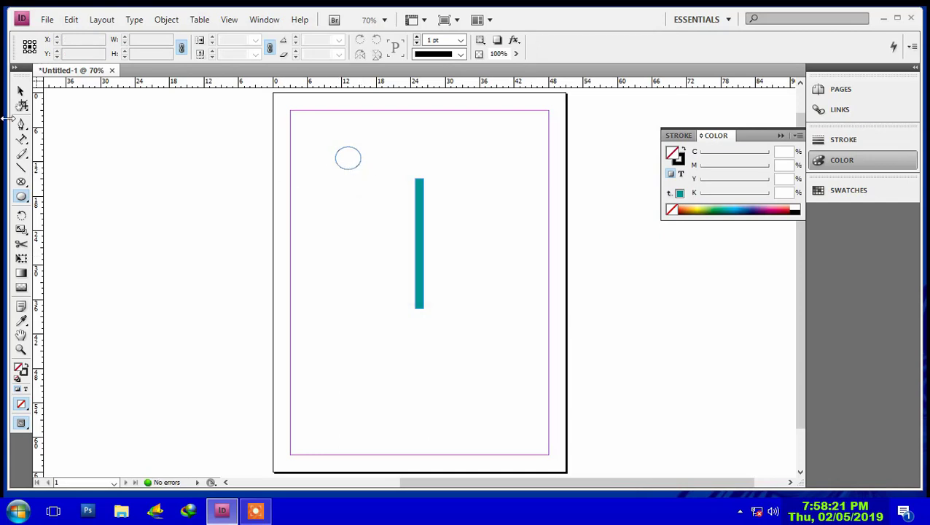
- Place the ellipse centred over the teal bar's upper end and fill it blue
left_click(20, 92)
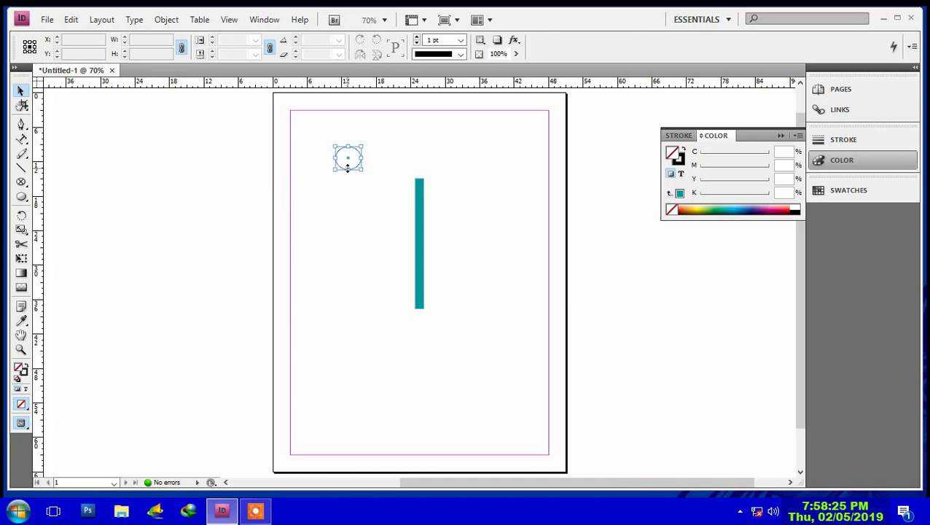
left_click_drag(348, 167, 419, 177)
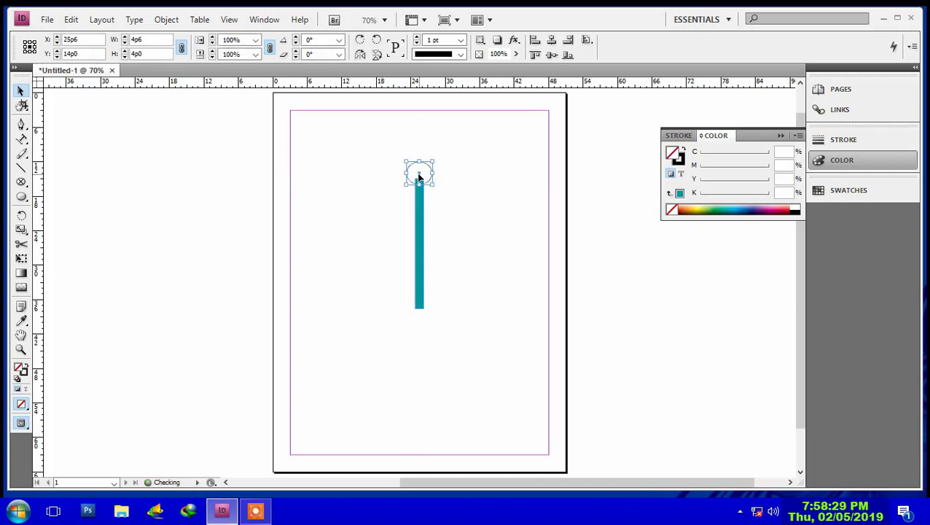
left_click(735, 211)
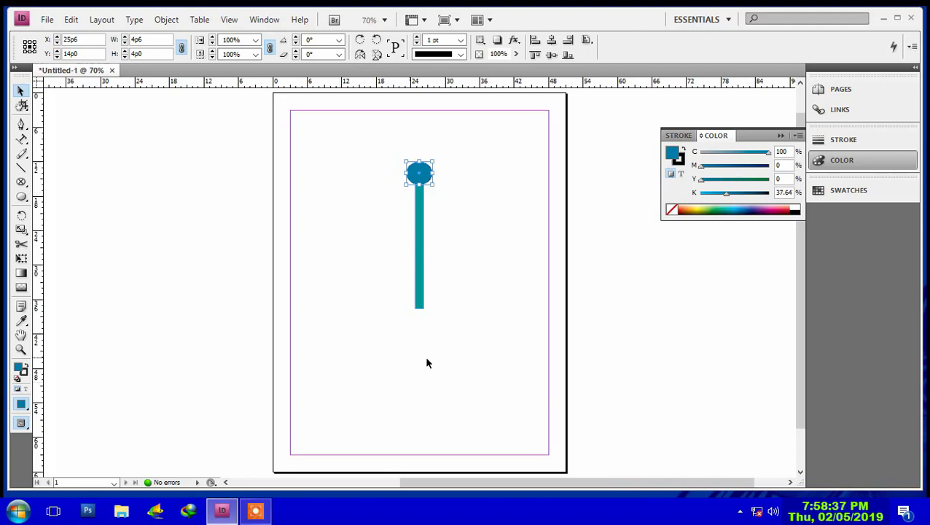
- Group the ellipse with the teal bar and rotate the group 90° clockwise
left_click_drag(485, 369, 378, 97)
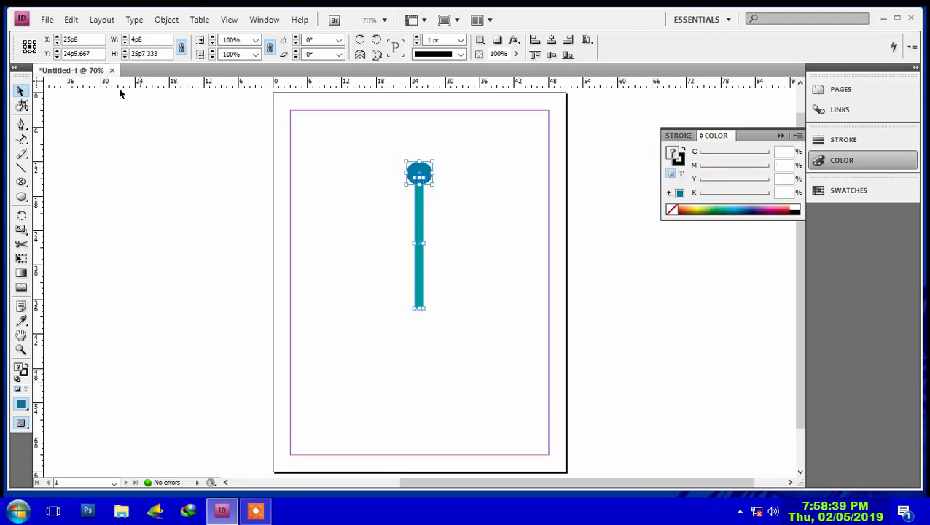
left_click(167, 19)
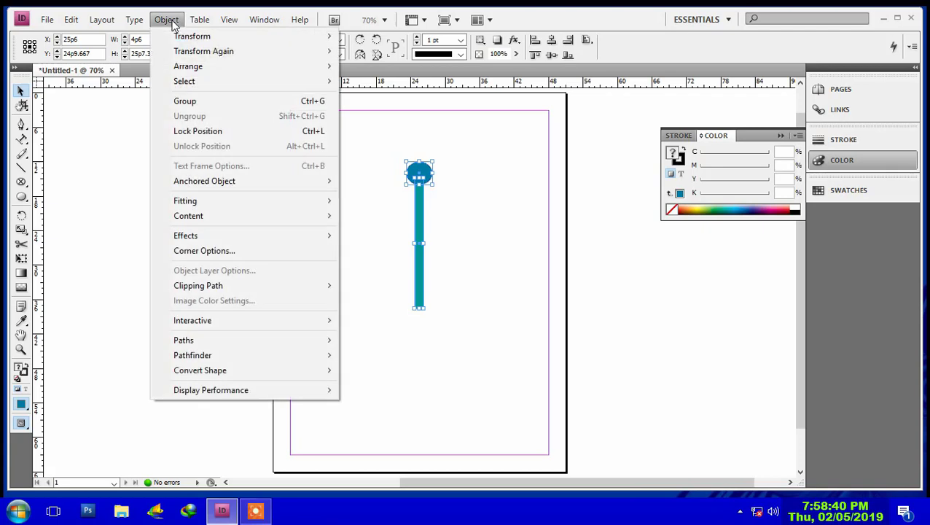
left_click(188, 102)
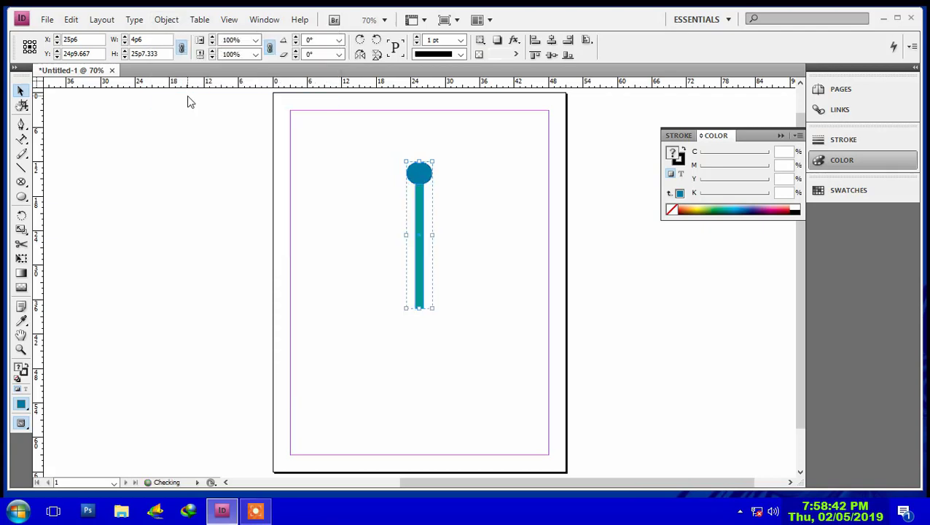
left_click(361, 43)
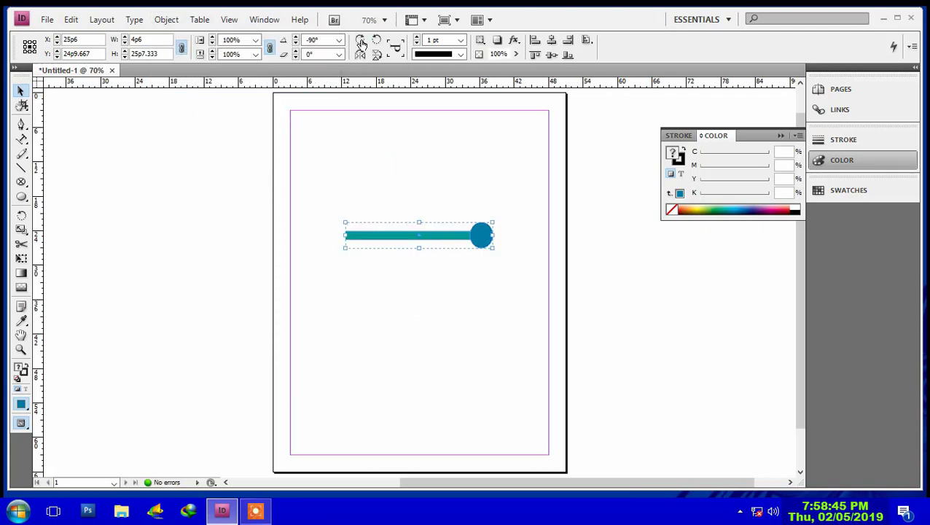
- Rotate the grouped bar and ellipse 90° clockwise five times
left_click(360, 43)
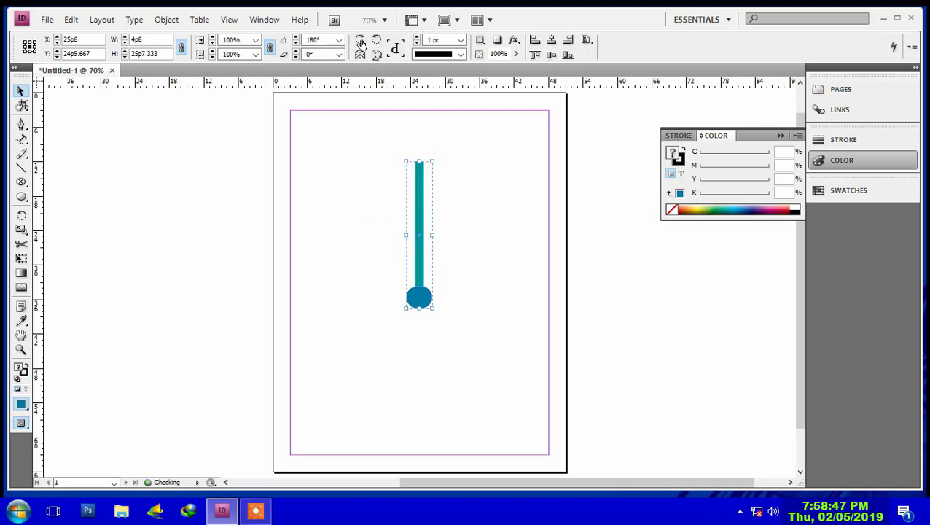
left_click(361, 42)
left_click(361, 43)
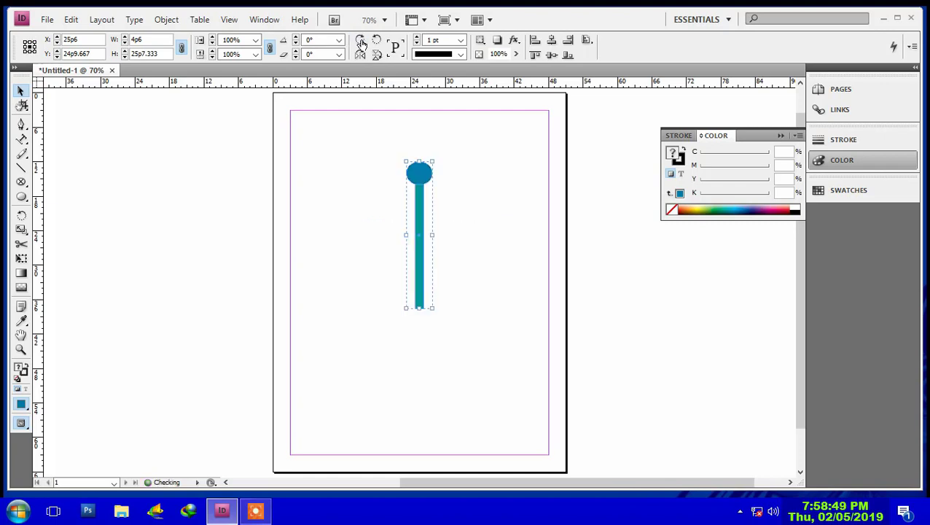
left_click(361, 42)
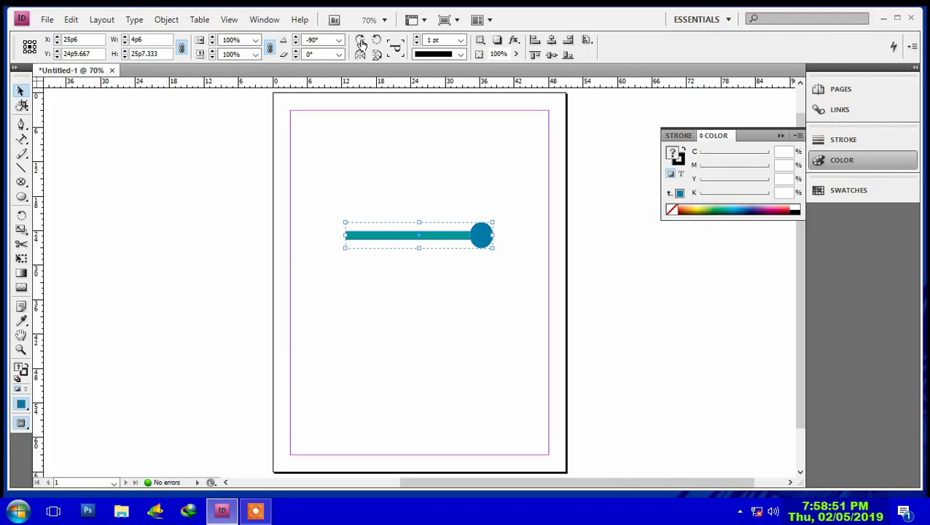
left_click(360, 42)
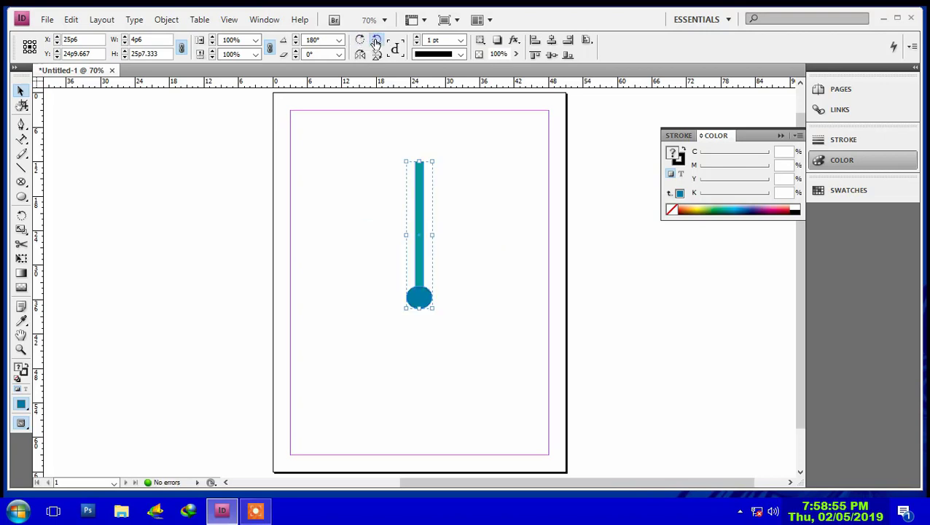
- Rotate the grouped bar and ellipse 90° counterclockwise five times, and flip the group horizontally
left_click(376, 42)
left_click(376, 42)
left_click(376, 42)
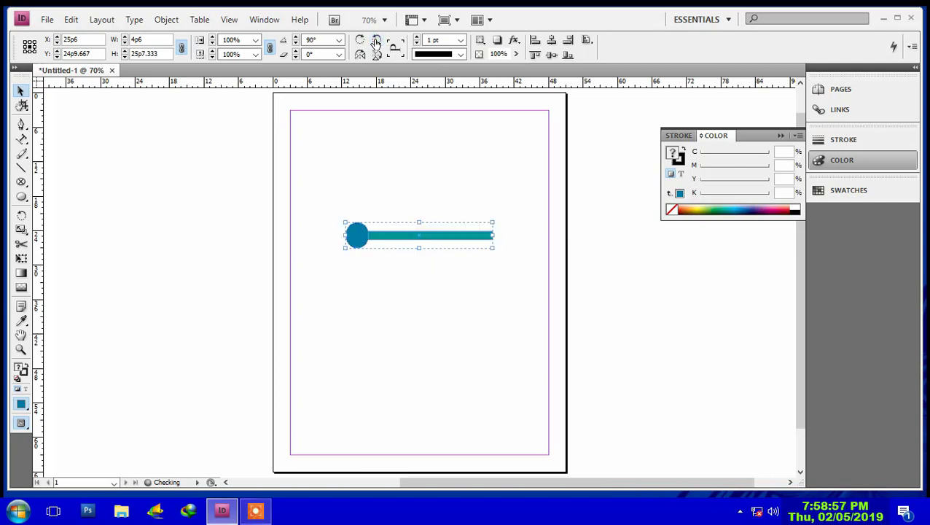
left_click(376, 43)
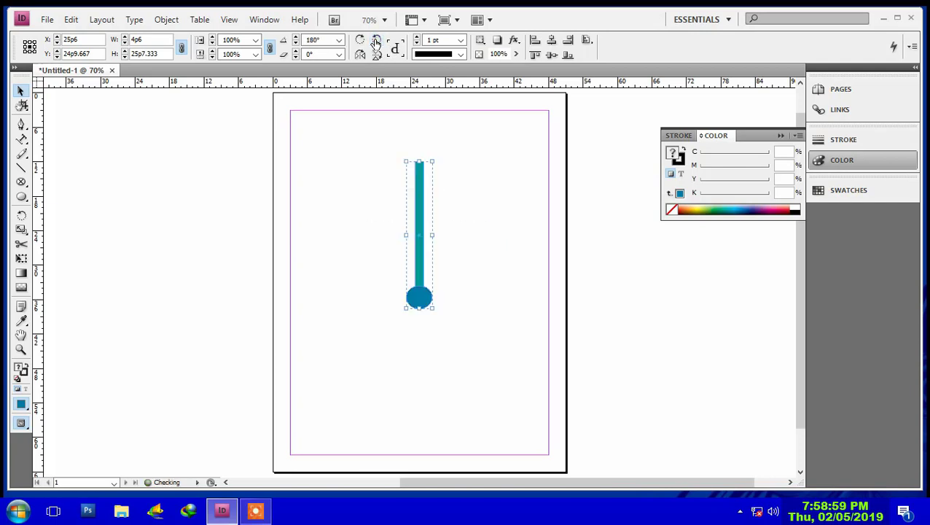
left_click(376, 42)
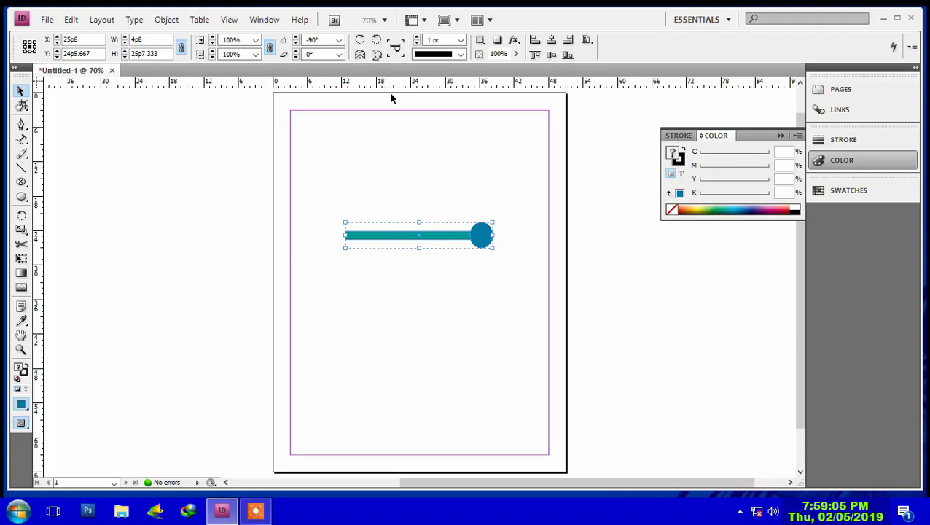
left_click(360, 56)
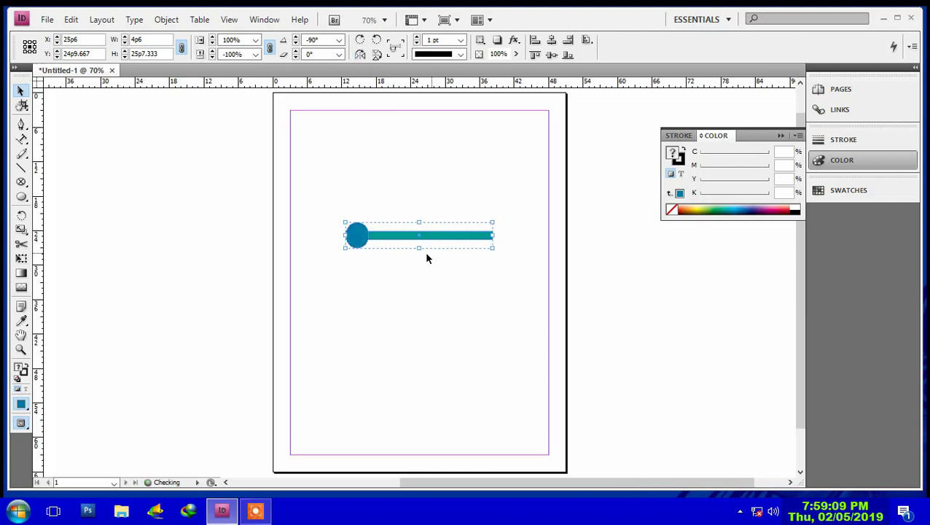
- Draw a near-vertical line about 4p6 long from above the blue ellipse down into it
left_click(21, 167)
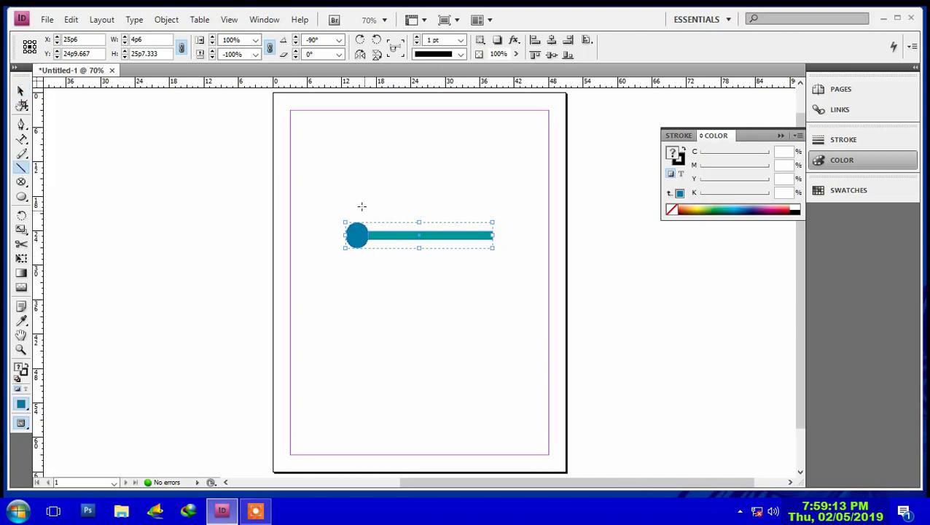
left_click_drag(357, 204, 358, 233)
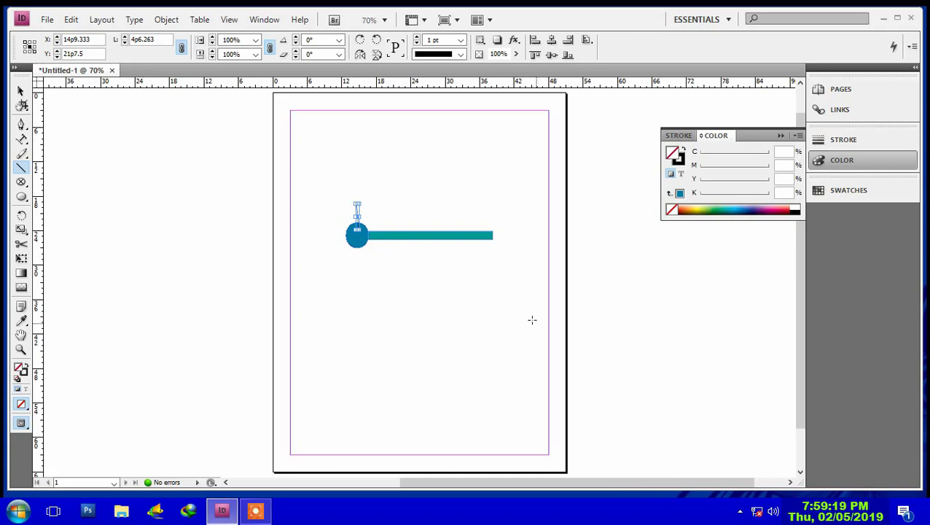
left_click_drag(517, 303, 319, 199)
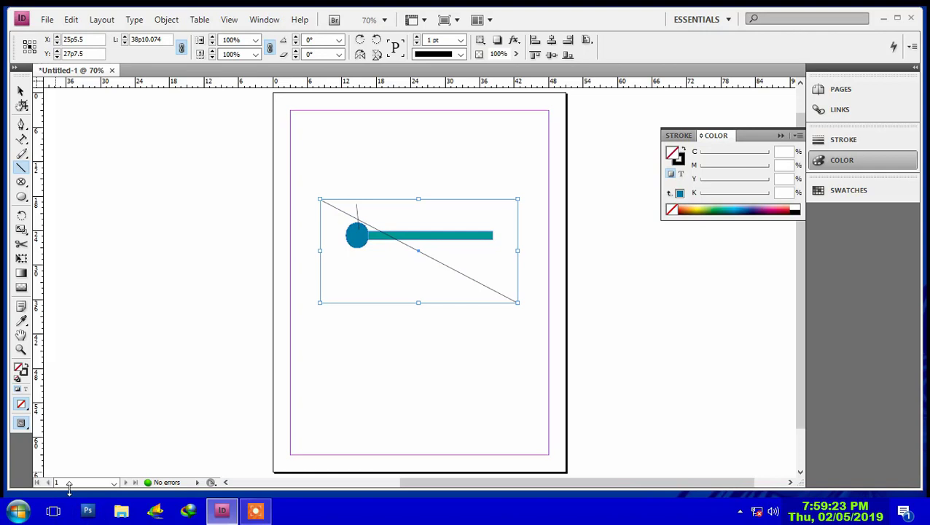
key("ctrl+z")
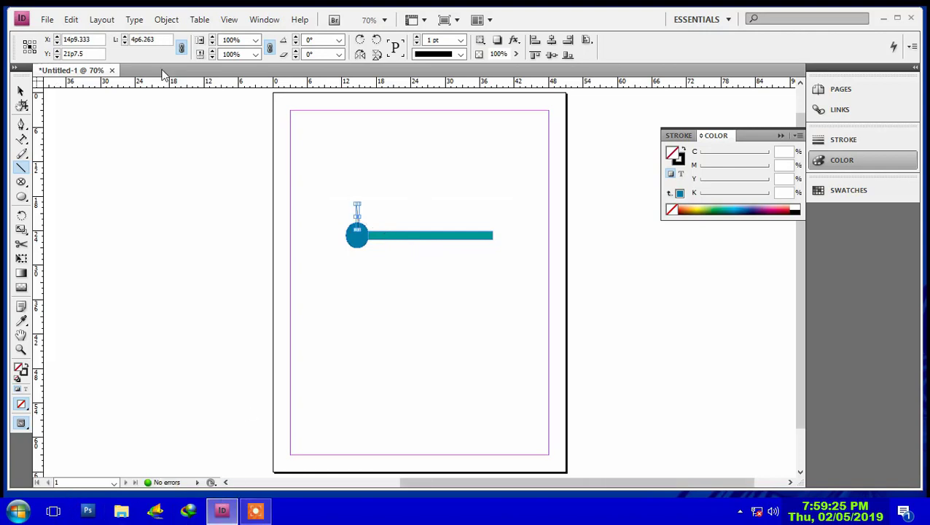
- Group the line with the bar and ellipse and flip the new group horizontally
left_click(21, 91)
left_click_drag(330, 172, 505, 287)
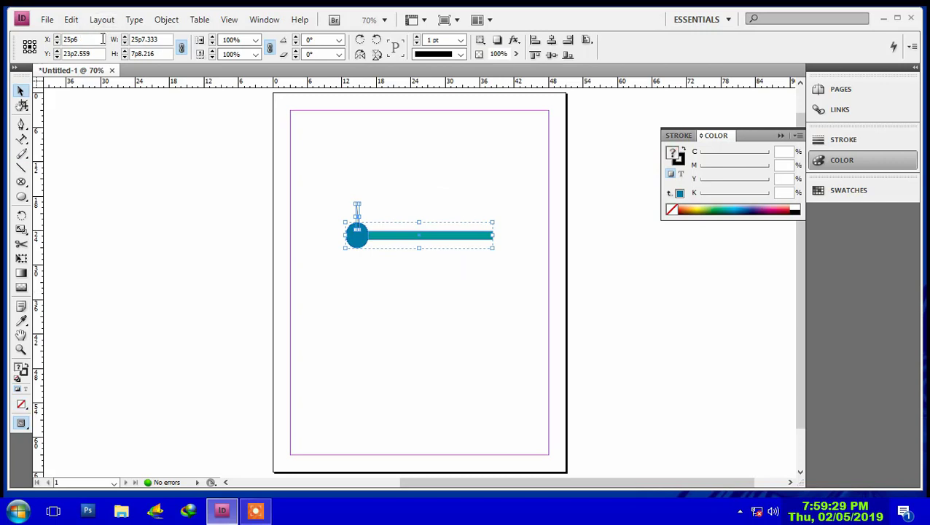
key("ctrl+g")
left_click(363, 57)
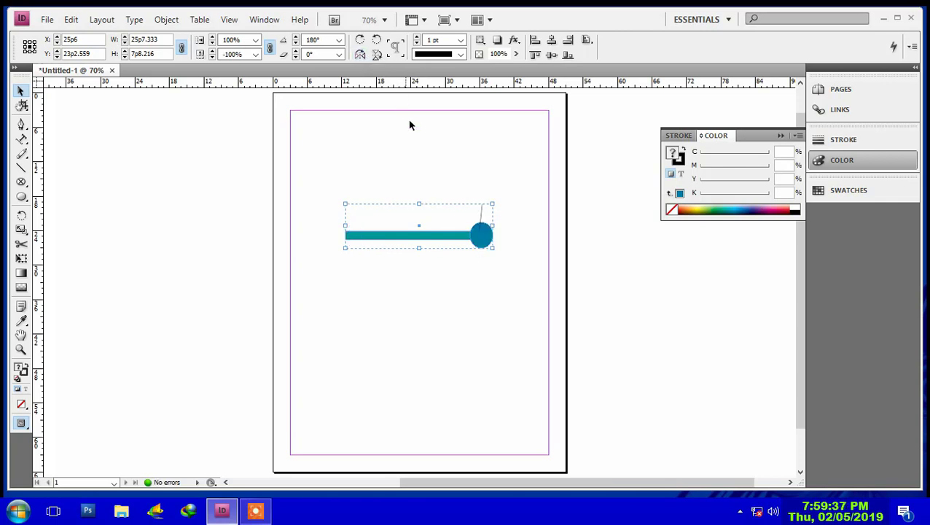
- Reselect the bar, ellipse and line group and flip it vertically back and forth several times
left_click(515, 243)
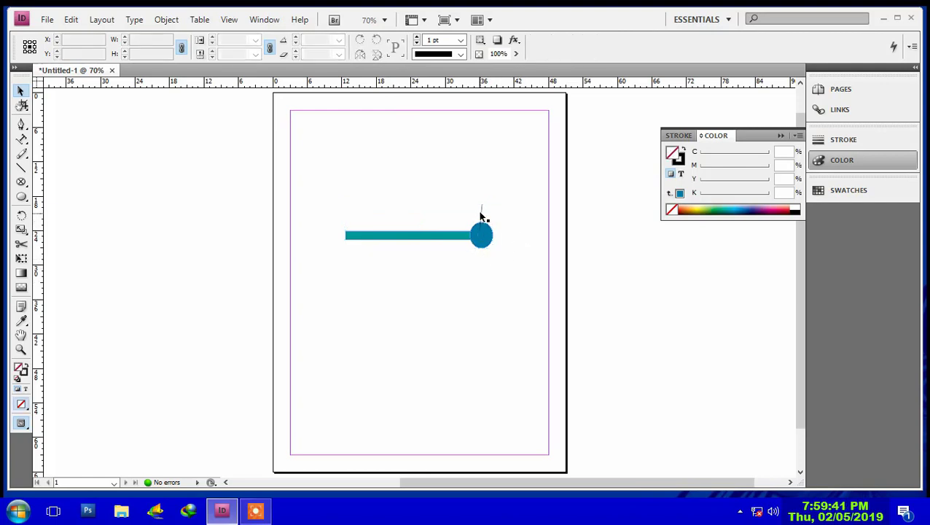
left_click(436, 236)
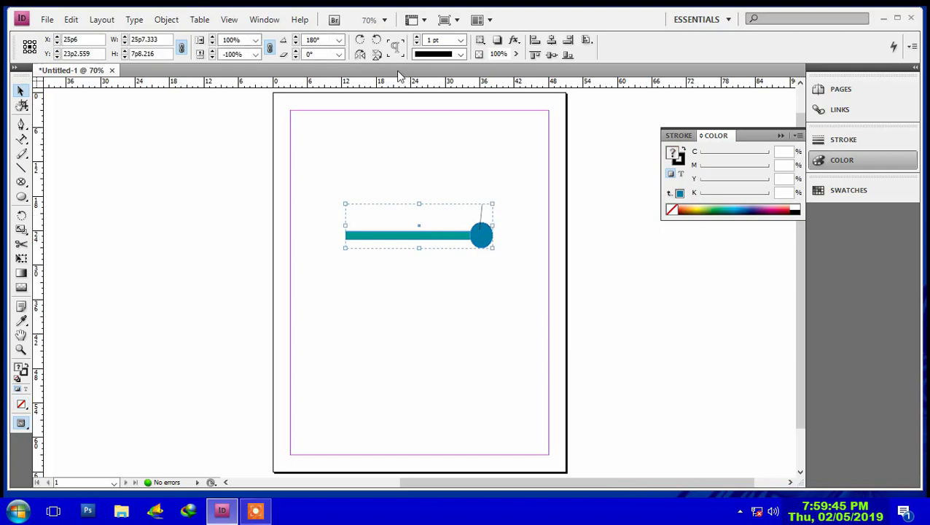
left_click(377, 58)
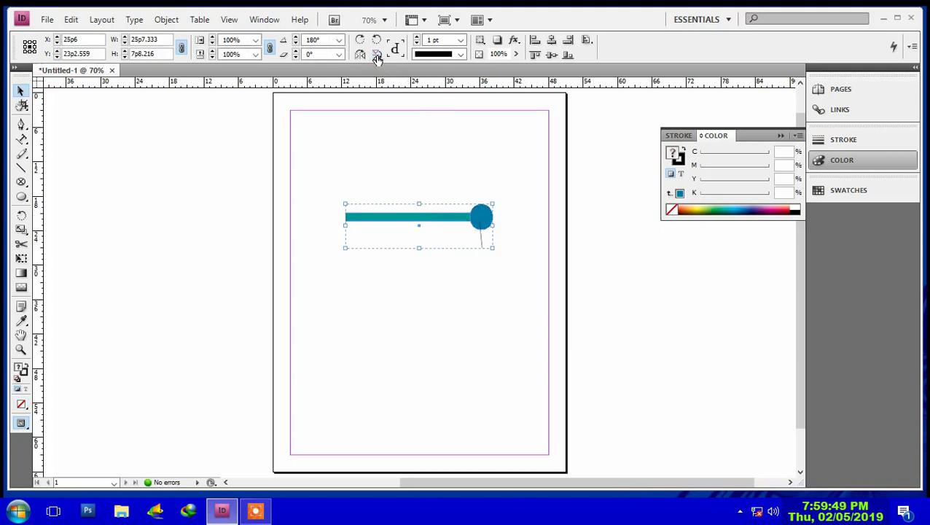
left_click(377, 58)
left_click(378, 59)
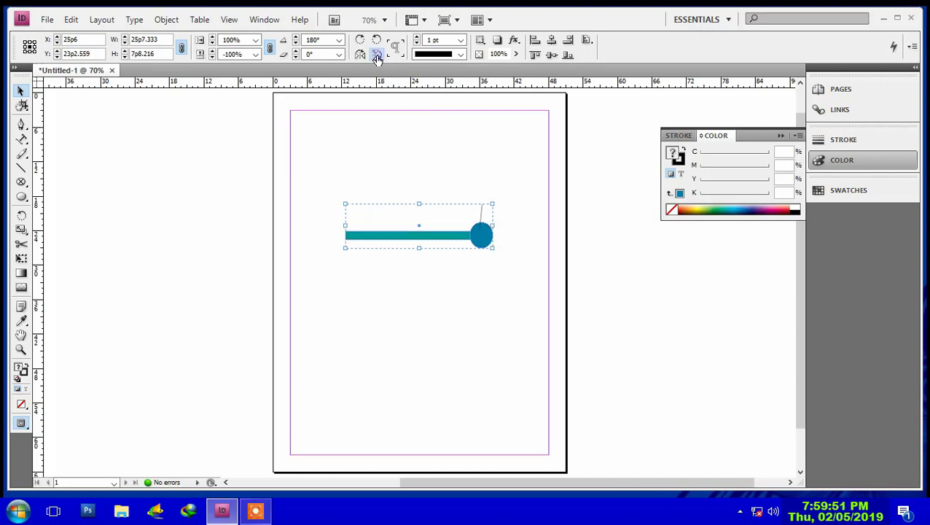
left_click(378, 58)
left_click(378, 59)
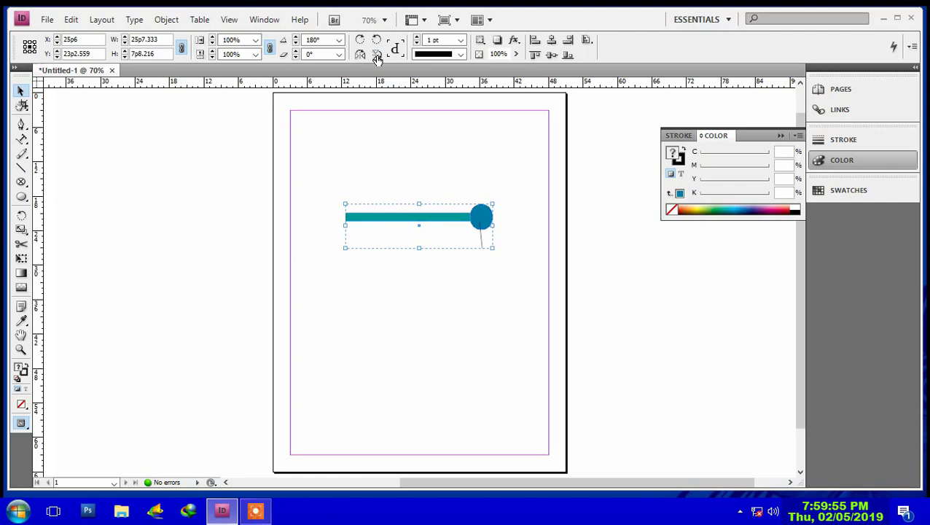
left_click(378, 58)
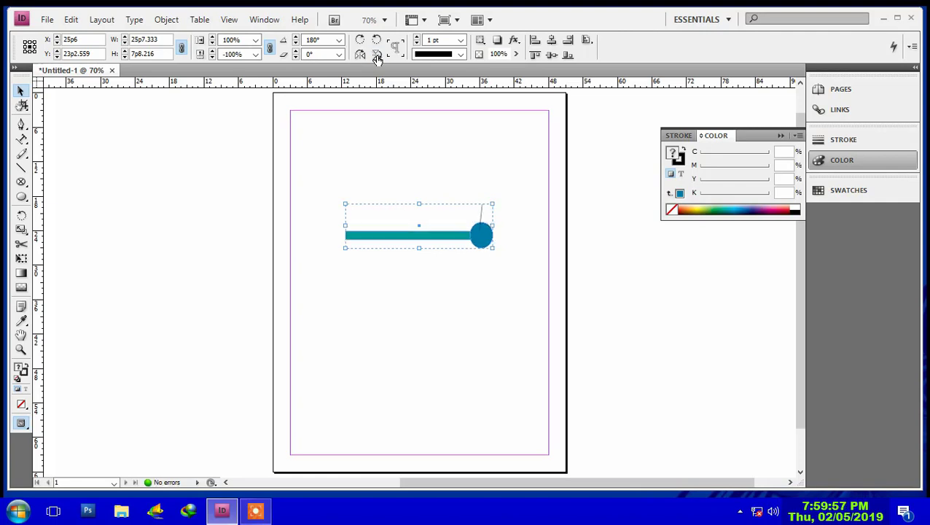
left_click(377, 59)
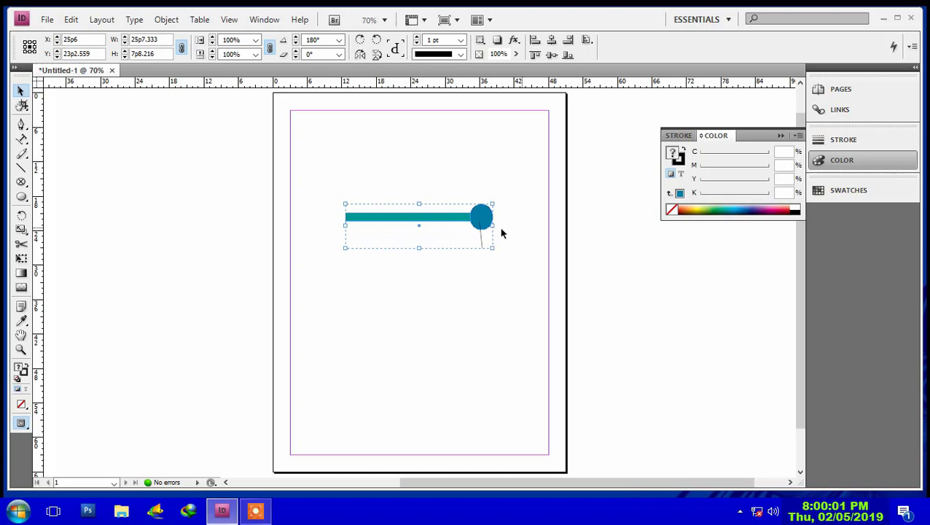
left_click(377, 58)
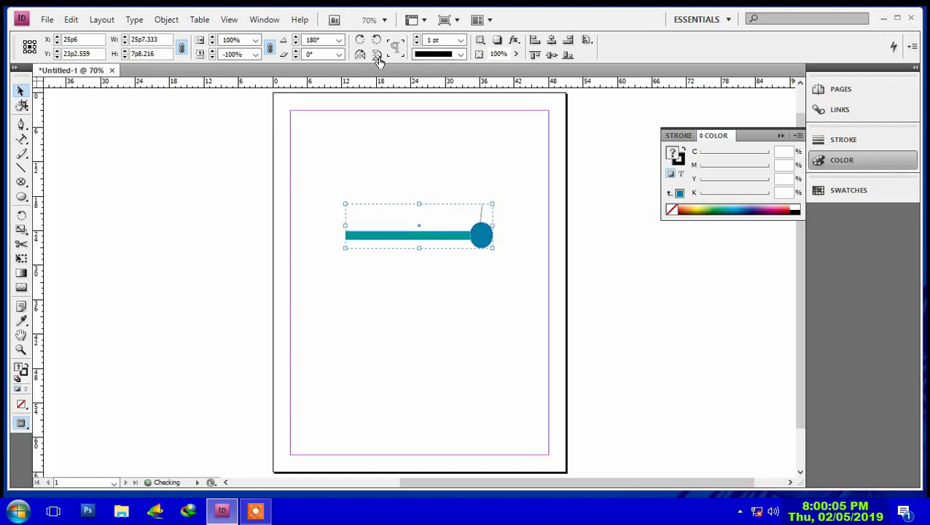
left_click(377, 58)
left_click(377, 58)
- Rotate the group 90° counterclockwise three times, and 90° clockwise five times
left_click(377, 41)
left_click(378, 42)
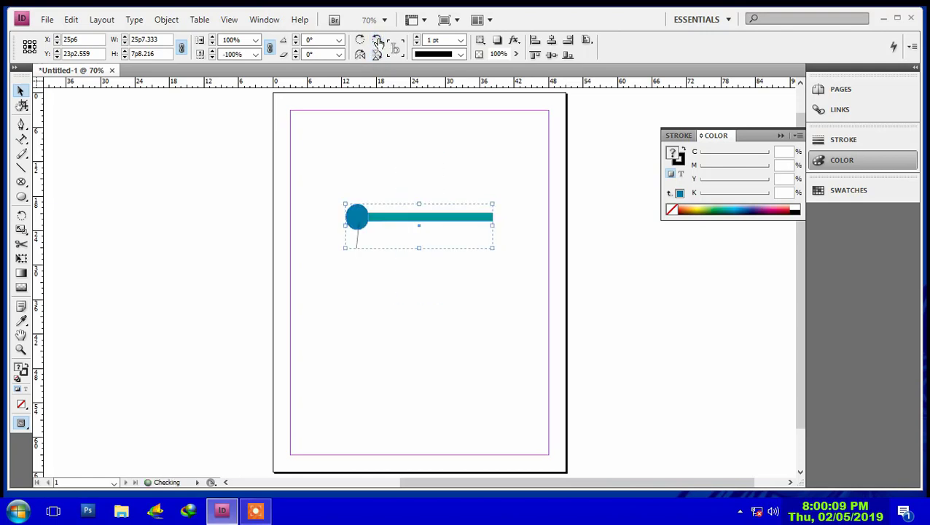
left_click(378, 41)
left_click(361, 46)
left_click(361, 45)
left_click(361, 45)
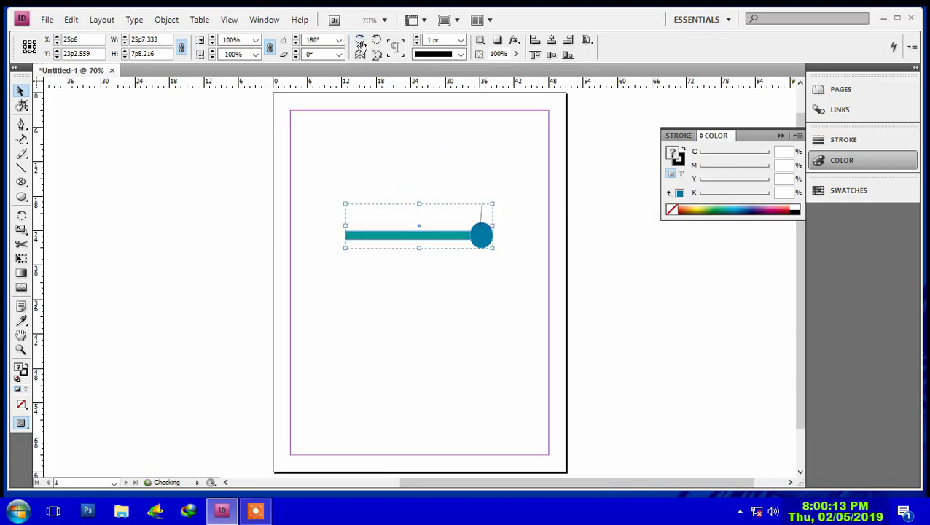
left_click(361, 46)
left_click(361, 45)
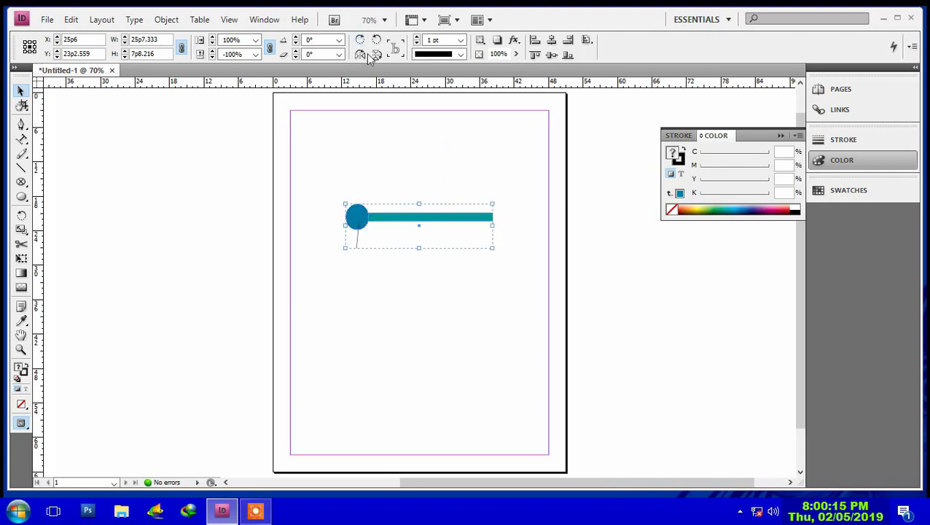
- Flip the group horizontally twice, vertically once and horizontally once more
left_click(361, 55)
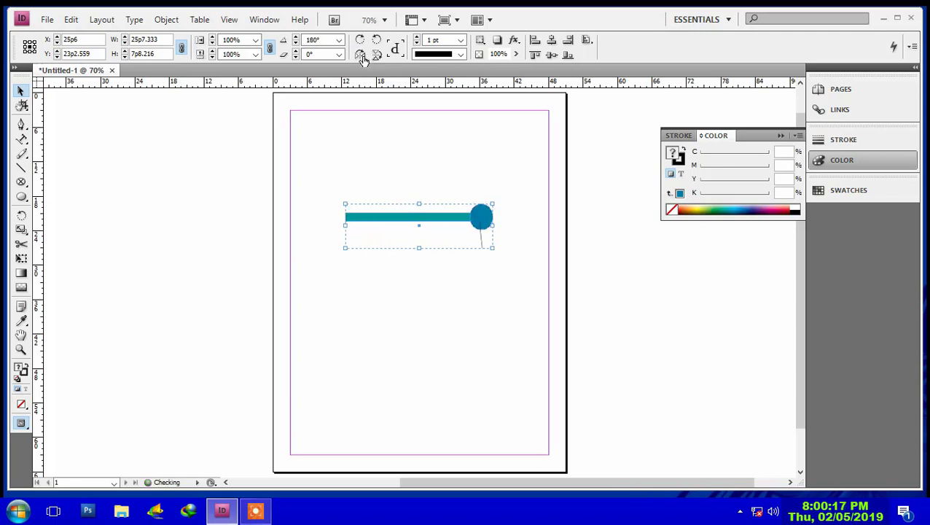
left_click(361, 55)
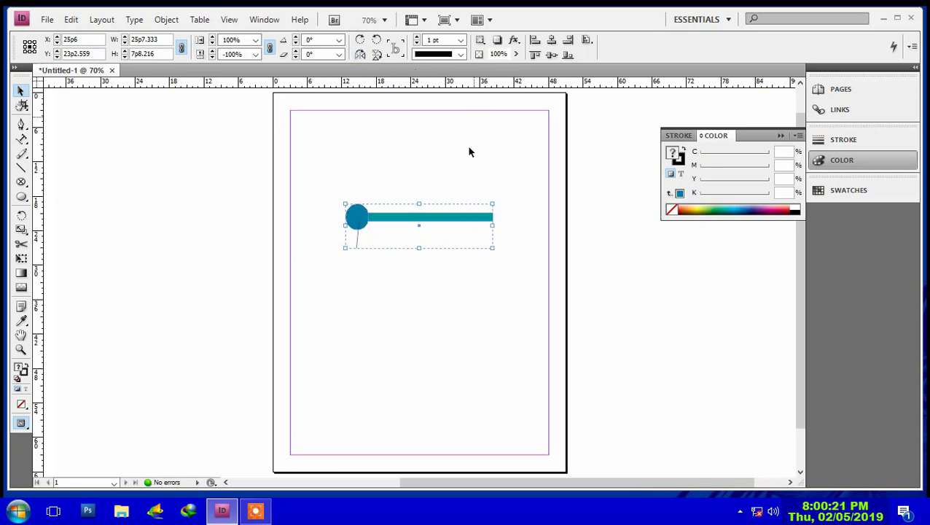
left_click(378, 58)
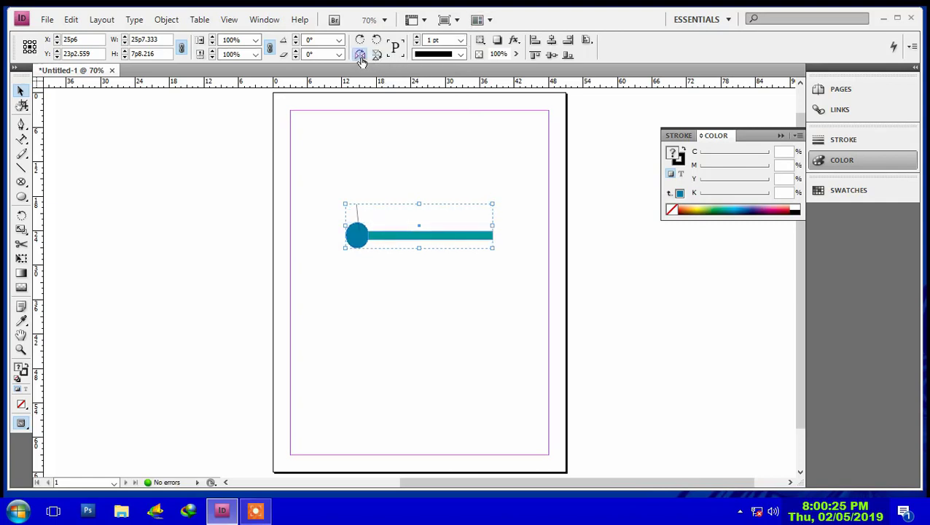
left_click(360, 58)
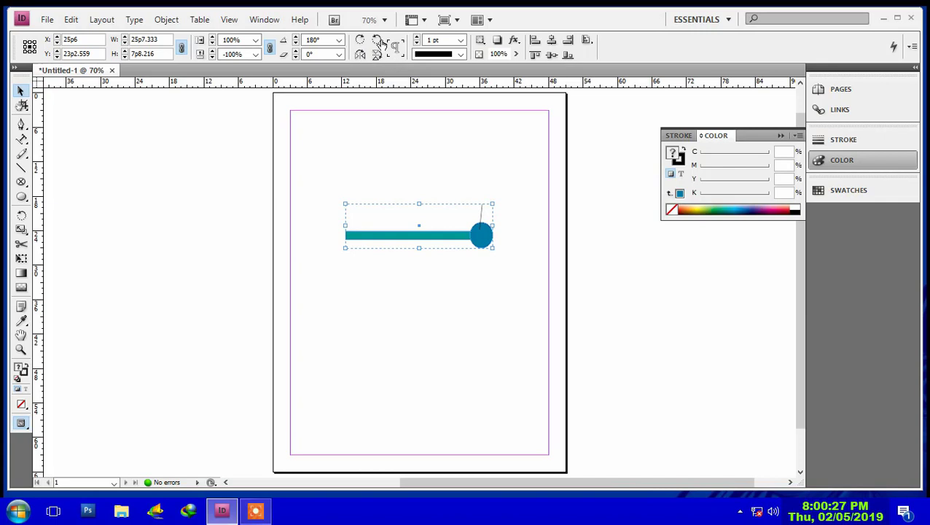
- Rotate the bar, ellipse and line group 90° counterclockwise three times
left_click(377, 41)
left_click(378, 42)
left_click(378, 41)
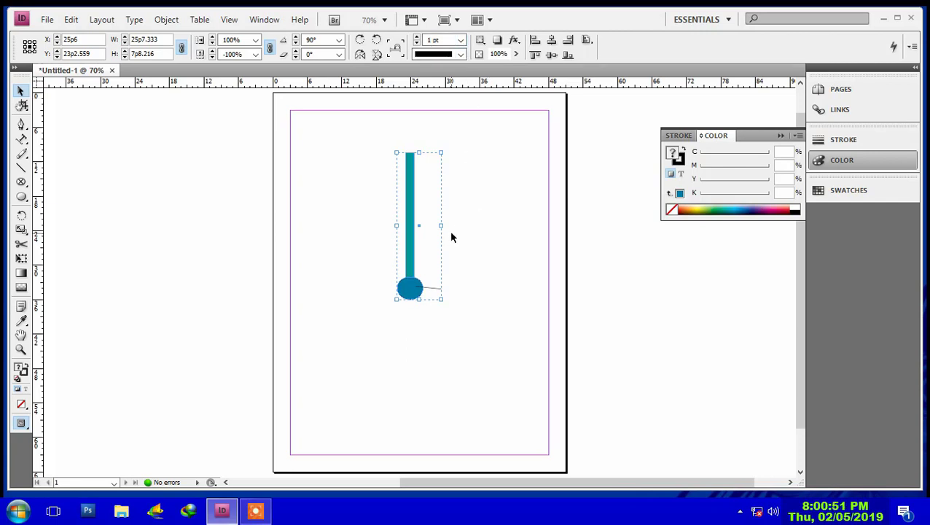
- Delete the group and draw a rectangle about 22p9 wide and 10p7 high near the middle of the page
key("Delete")
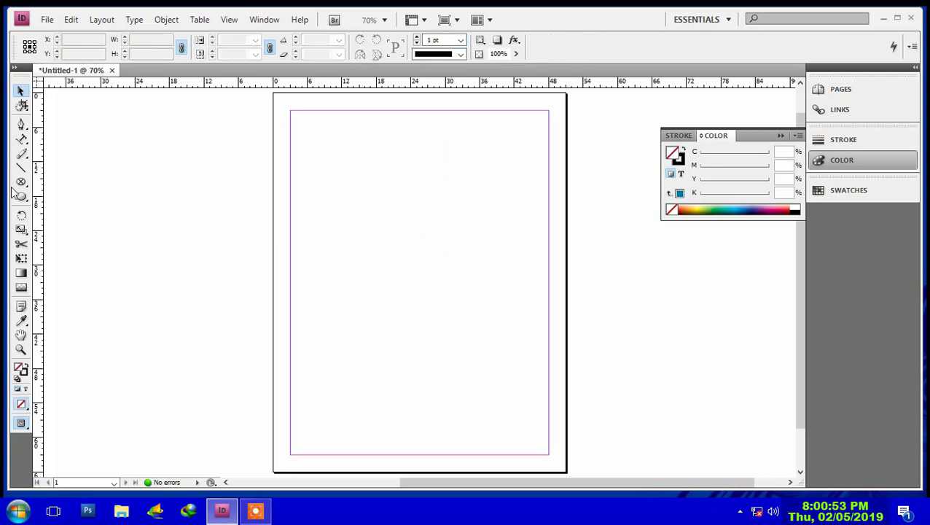
left_click_drag(21, 196, 65, 197)
left_click_drag(358, 215, 487, 274)
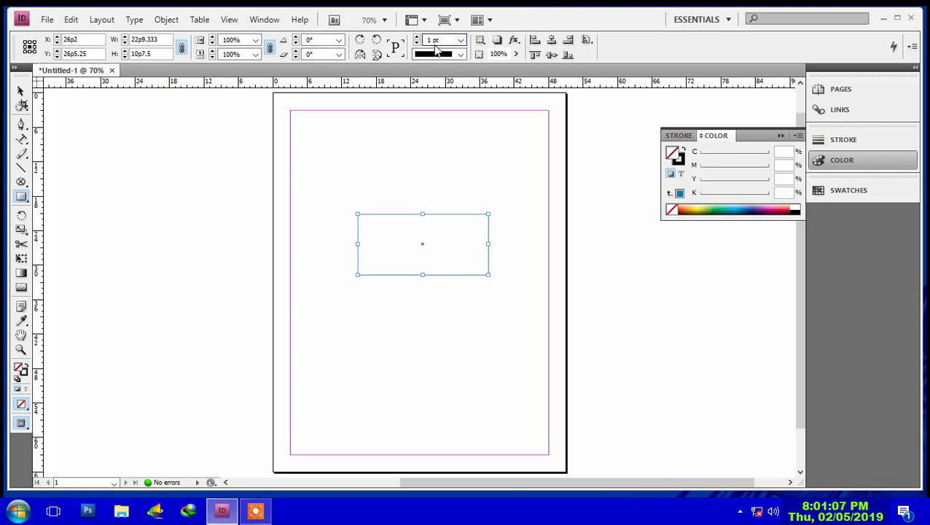
- Set the rectangle's stroke weight to 7 pt and its stroke style to Dashed (3 and 2)
left_click(462, 40)
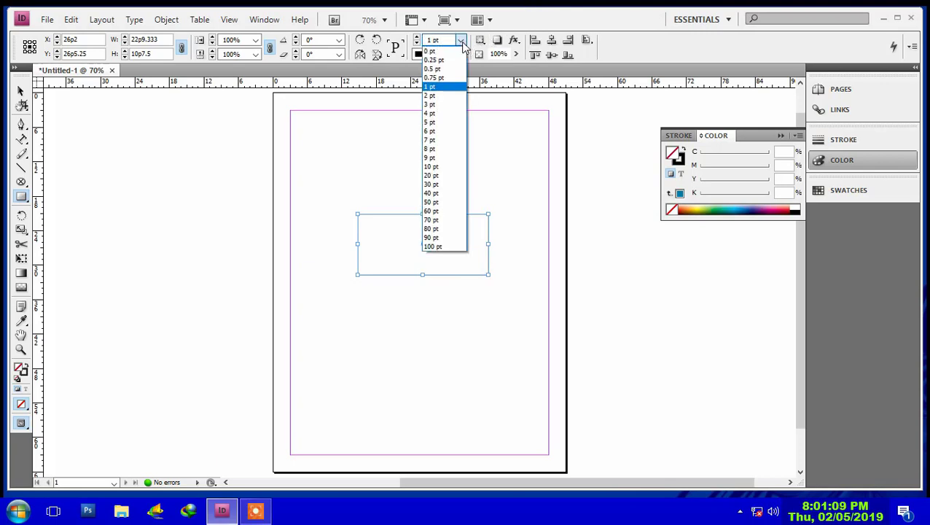
left_click(443, 141)
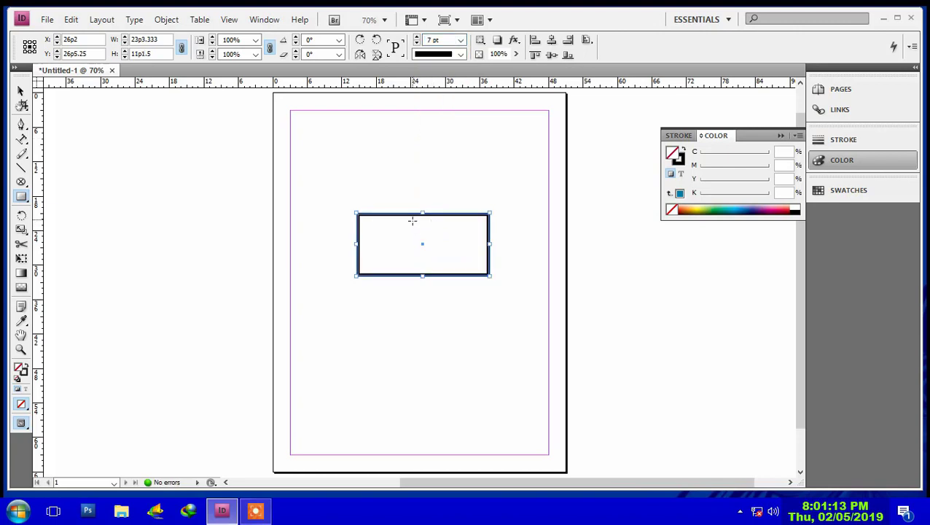
left_click(461, 56)
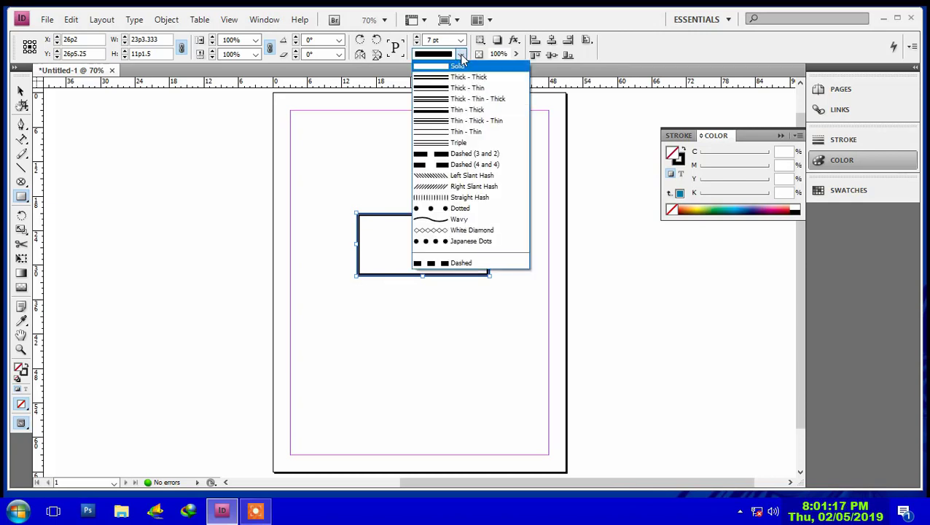
left_click(454, 154)
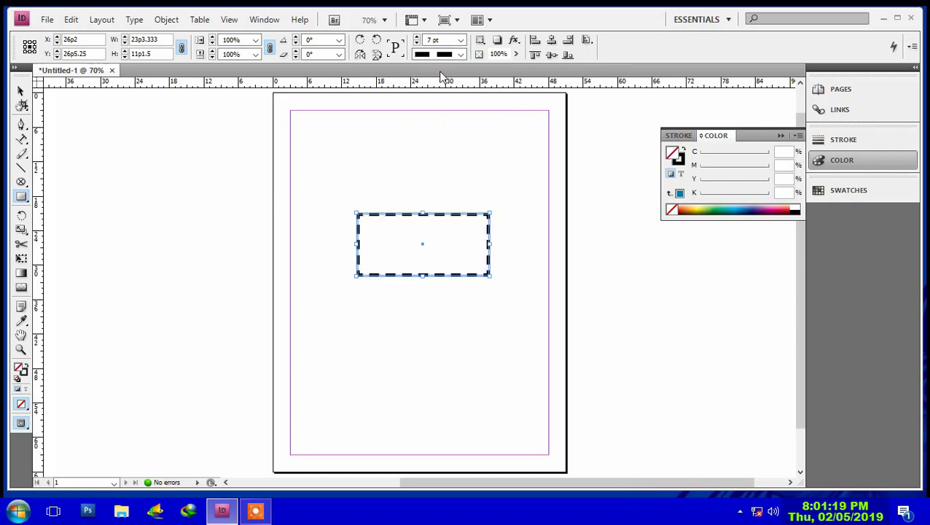
- Change the rectangle's stroke style to Straight Hash and inspect it at 200% zoom
left_click(461, 55)
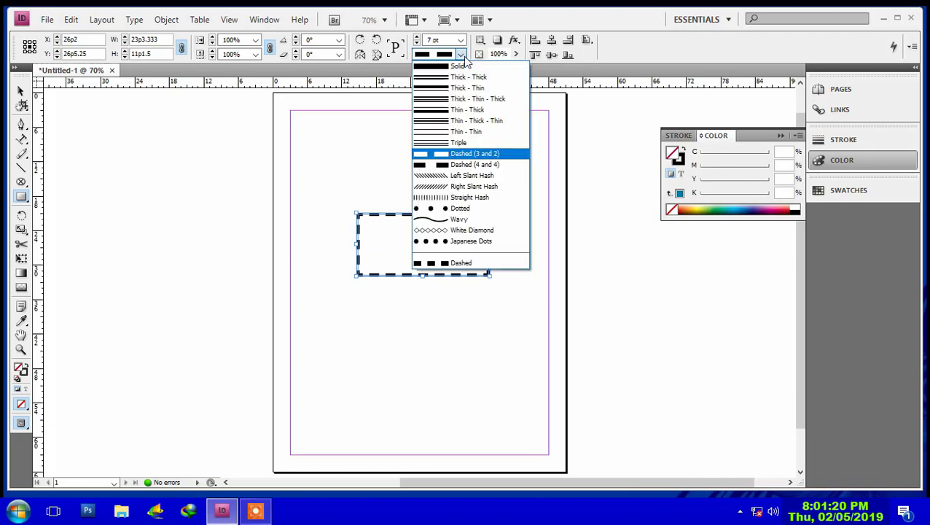
left_click(452, 197)
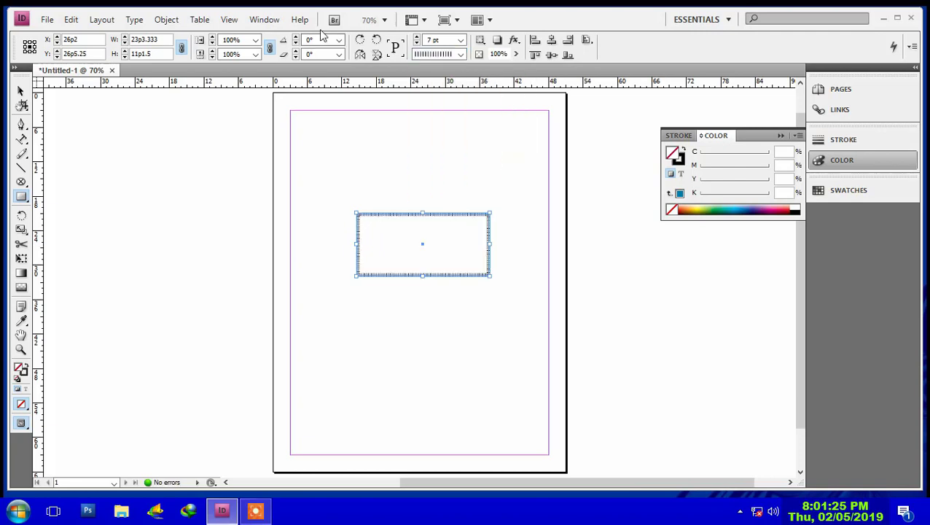
left_click(385, 21)
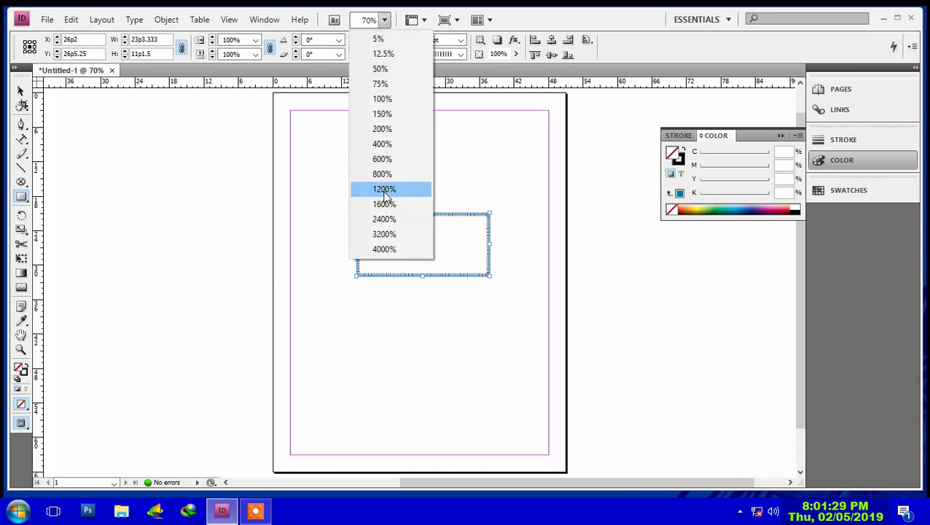
left_click(382, 129)
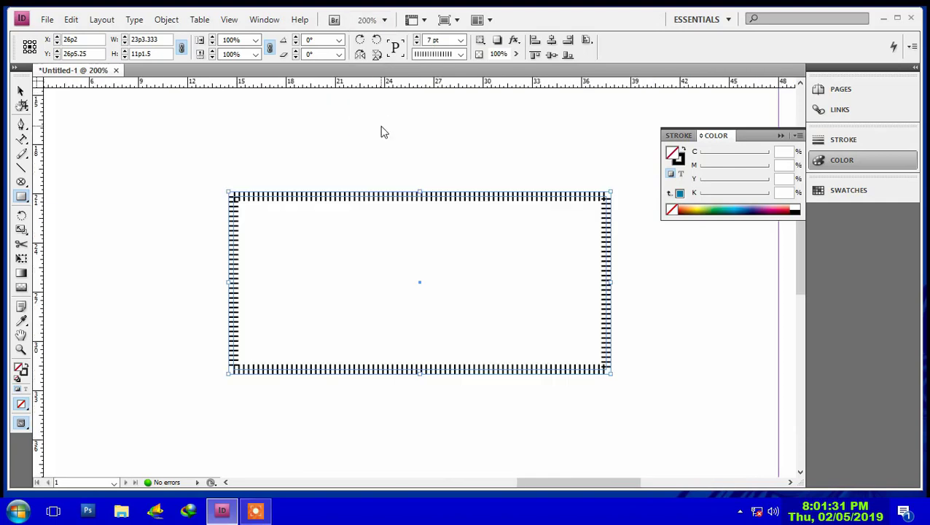
- Try the Dotted and Wavy stroke styles on the rectangle
left_click(461, 54)
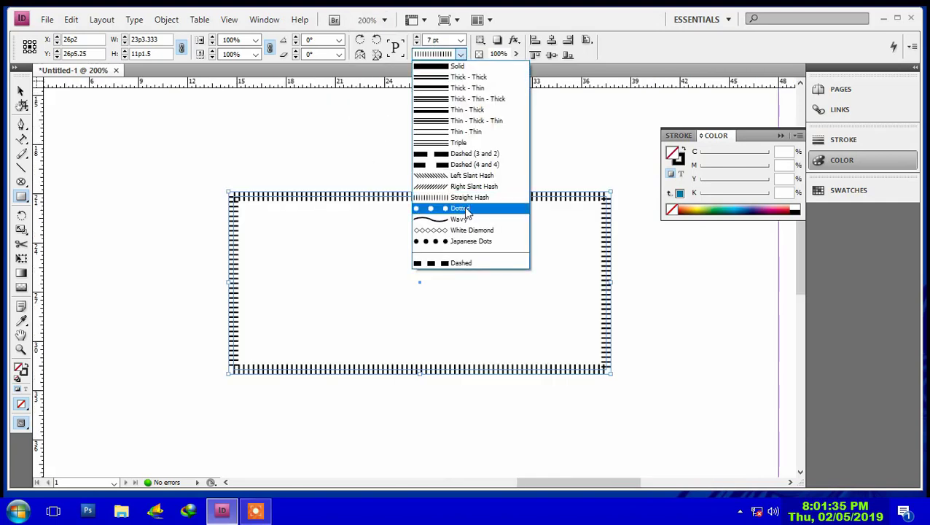
left_click(465, 209)
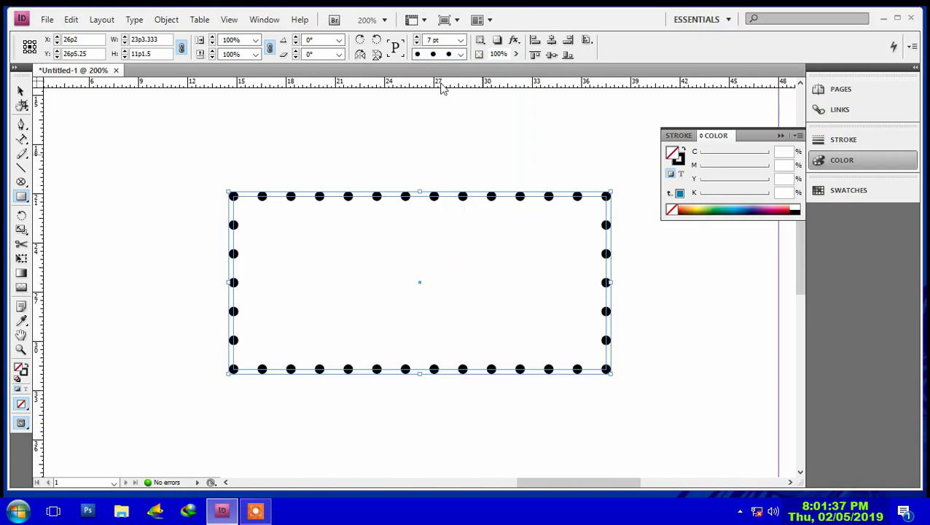
left_click(461, 54)
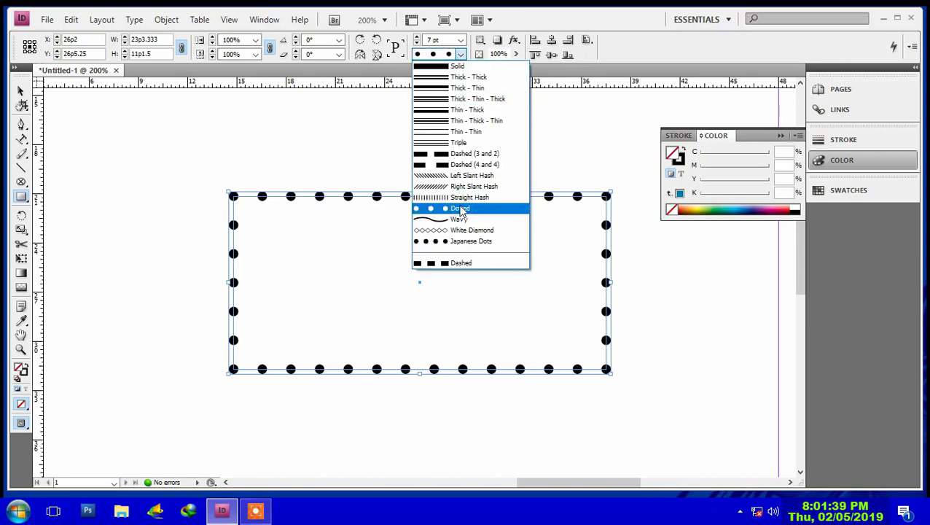
left_click(451, 220)
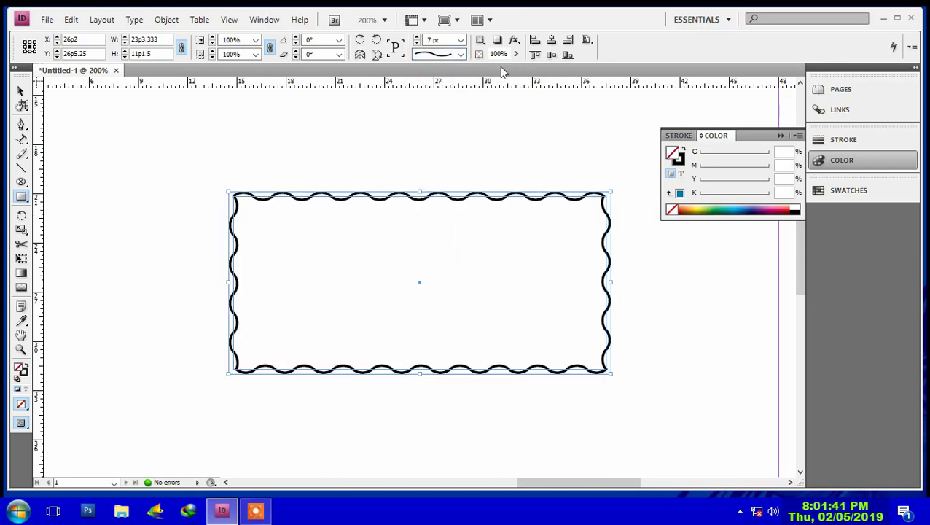
- Set the rectangle's stroke style to White Diamond
left_click(461, 54)
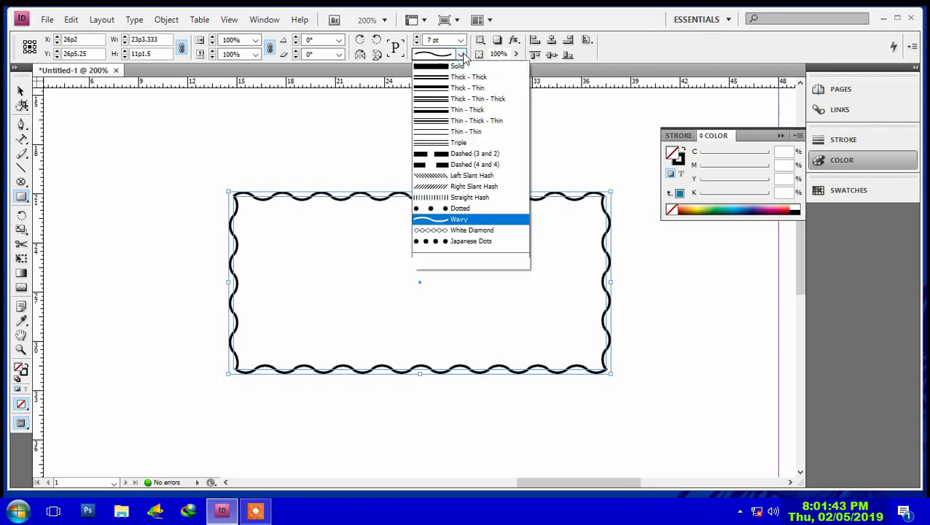
left_click(440, 230)
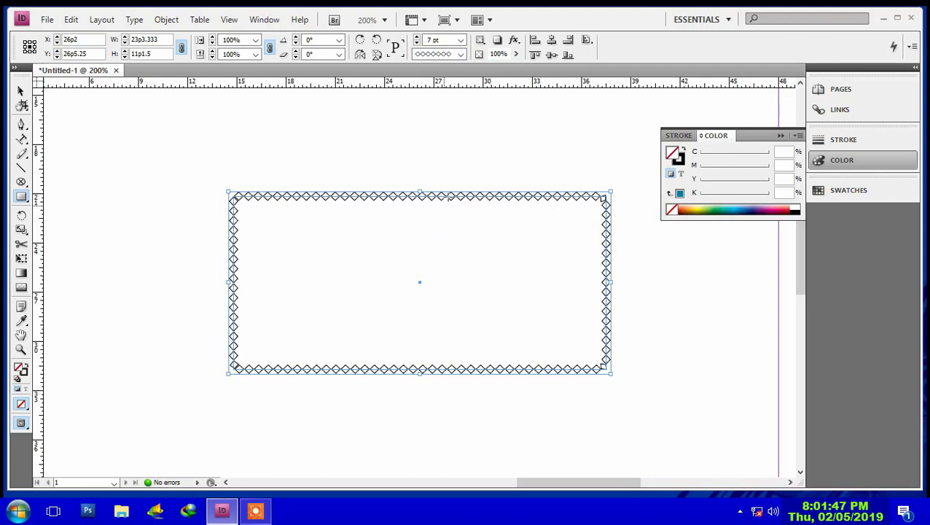
left_click(459, 53)
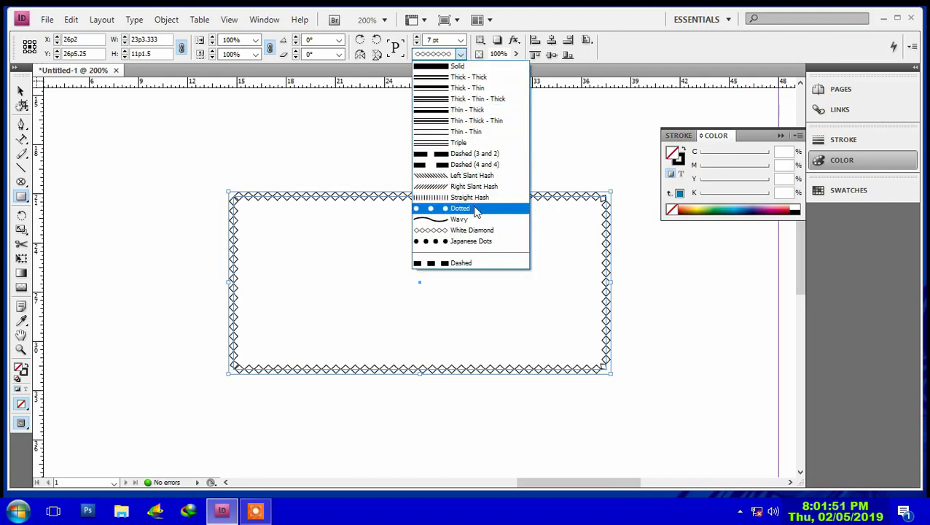
left_click(568, 149)
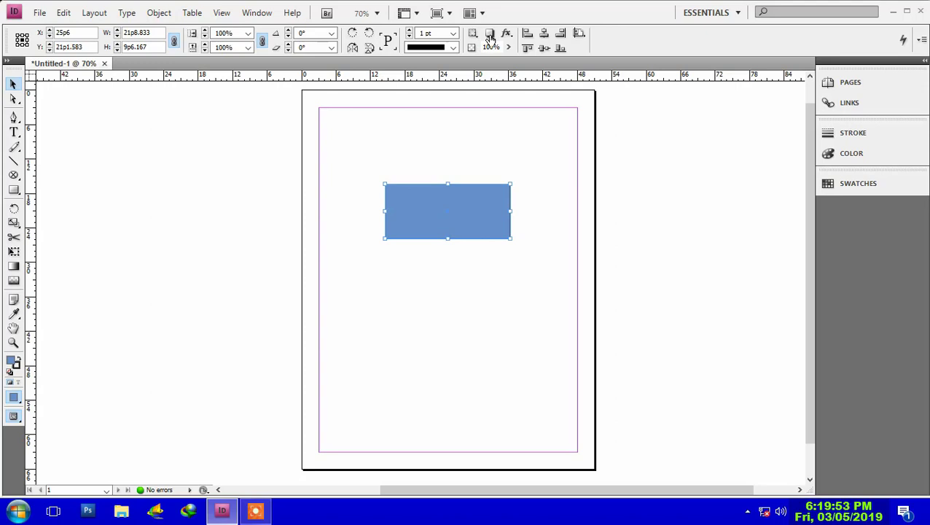
- Apply a drop shadow to the blue rectangle, remove it again and deselect the rectangle
left_click(490, 34)
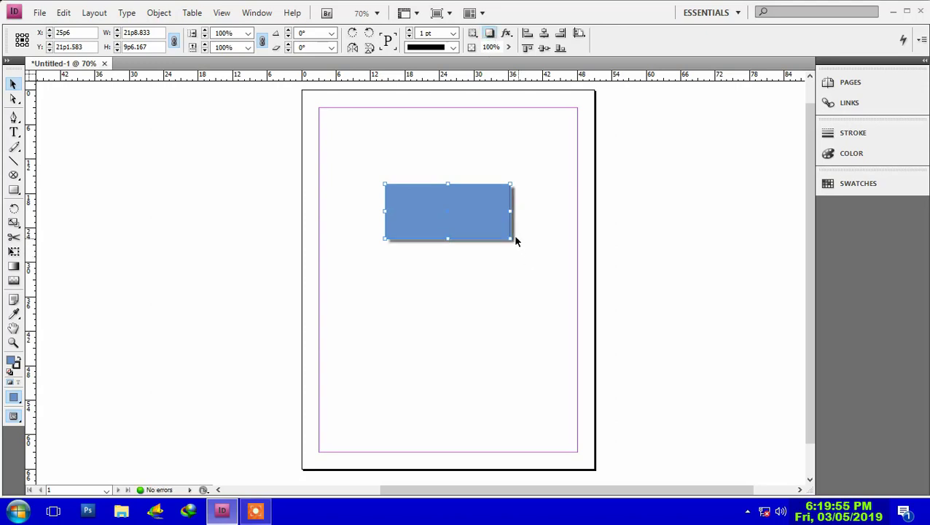
left_click(489, 35)
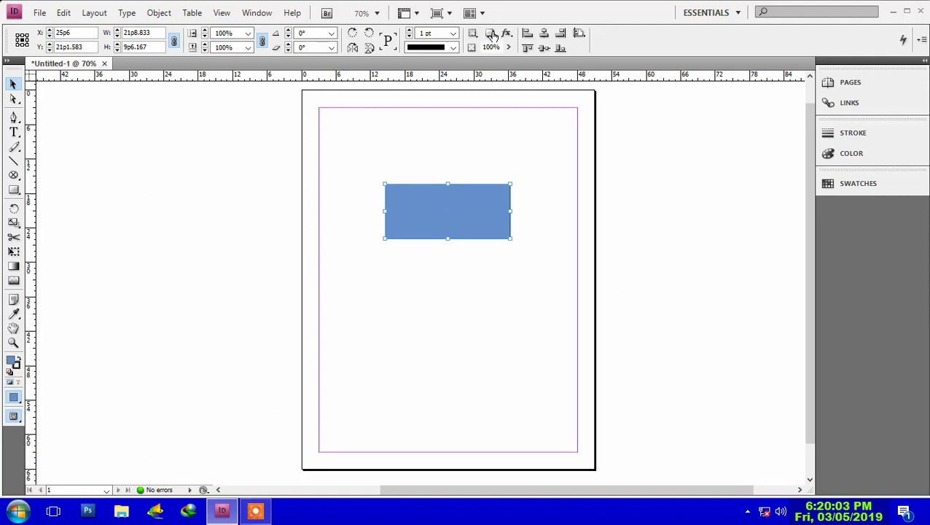
left_click(377, 14)
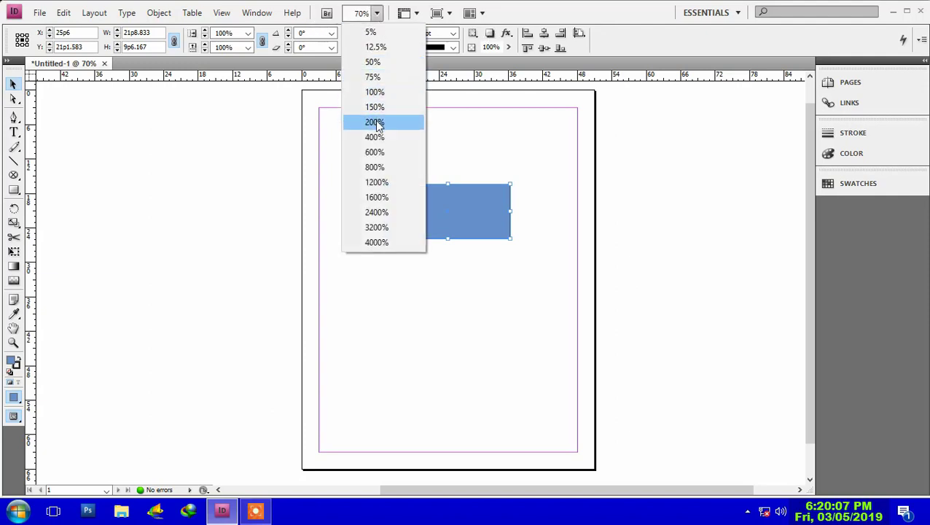
left_click(459, 129)
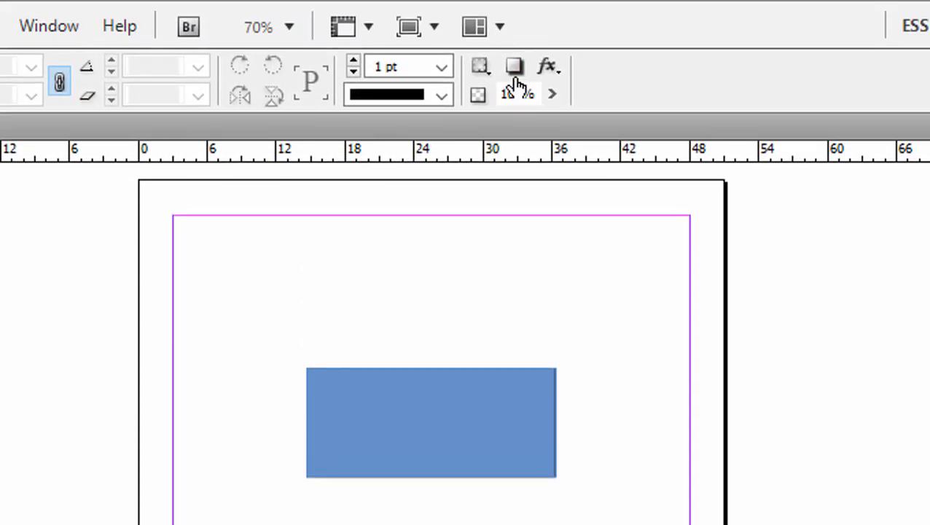
left_click(514, 73)
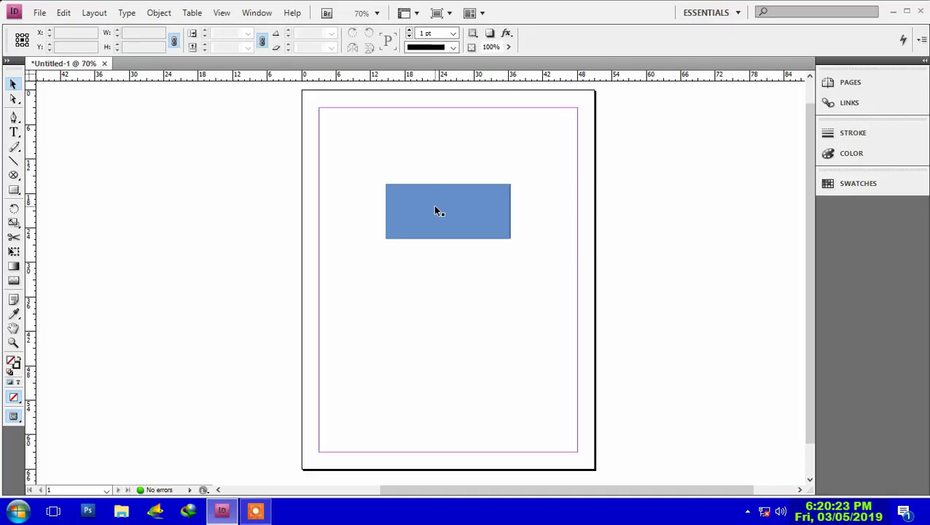
- Reselect the blue rectangle and switch its drop shadow on and off twice
left_click(437, 188)
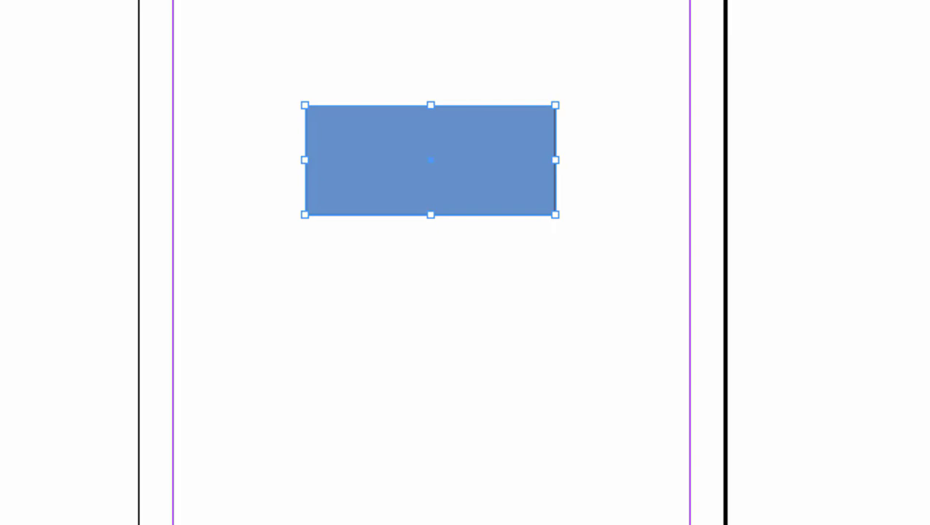
key("ctrl+alt+m")
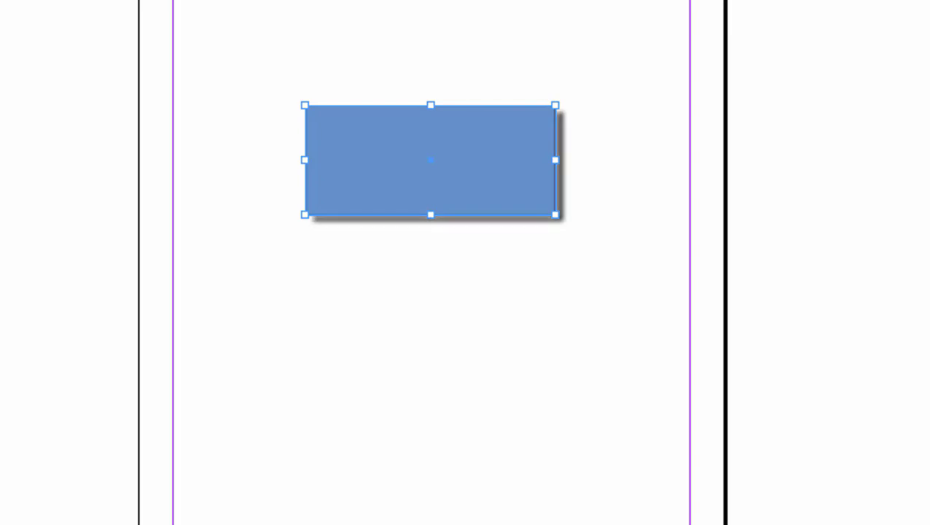
key("shift+Down")
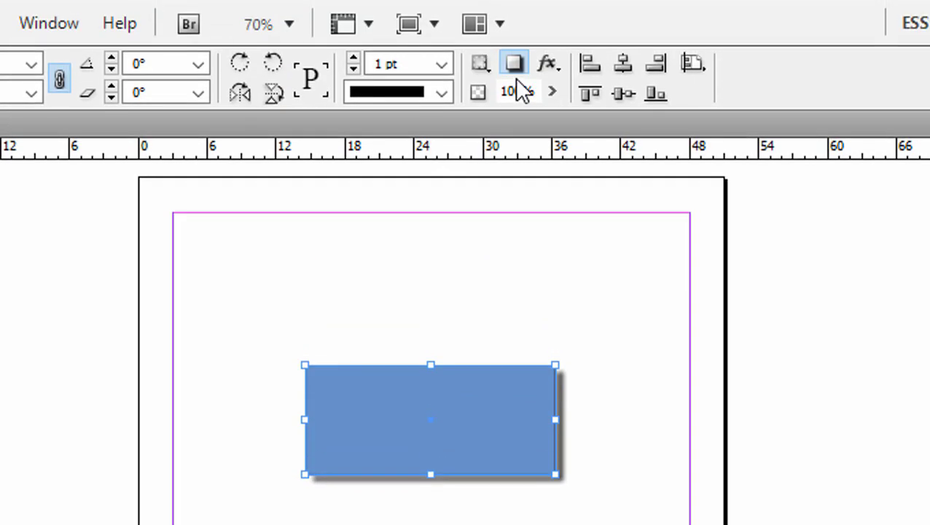
left_click(514, 64)
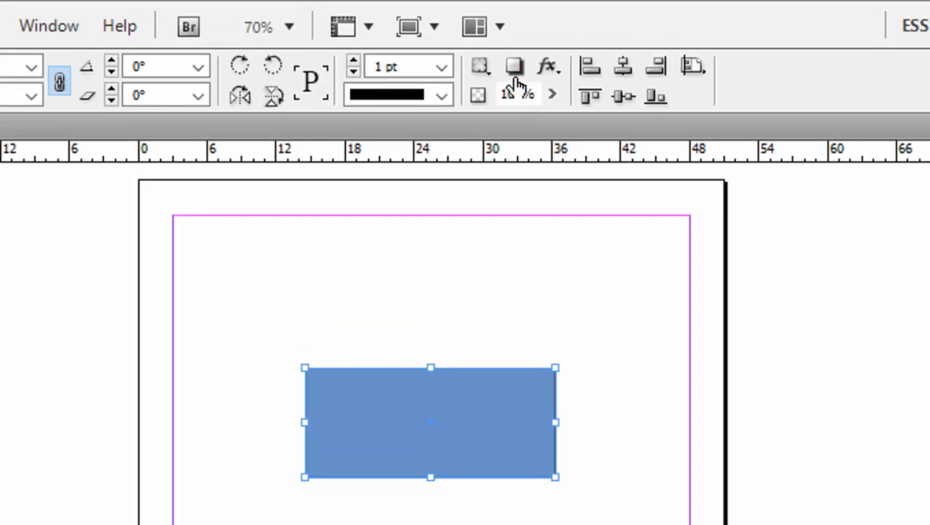
left_click(514, 66)
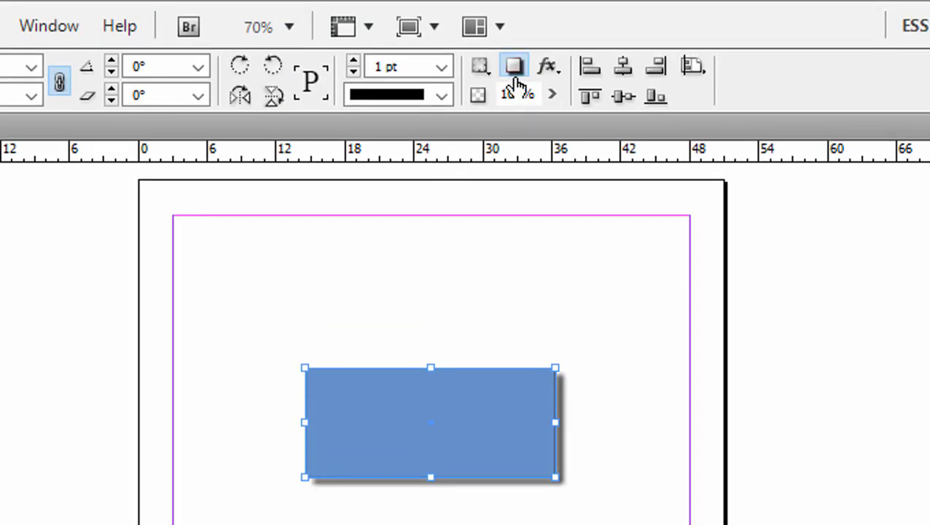
left_click(514, 71)
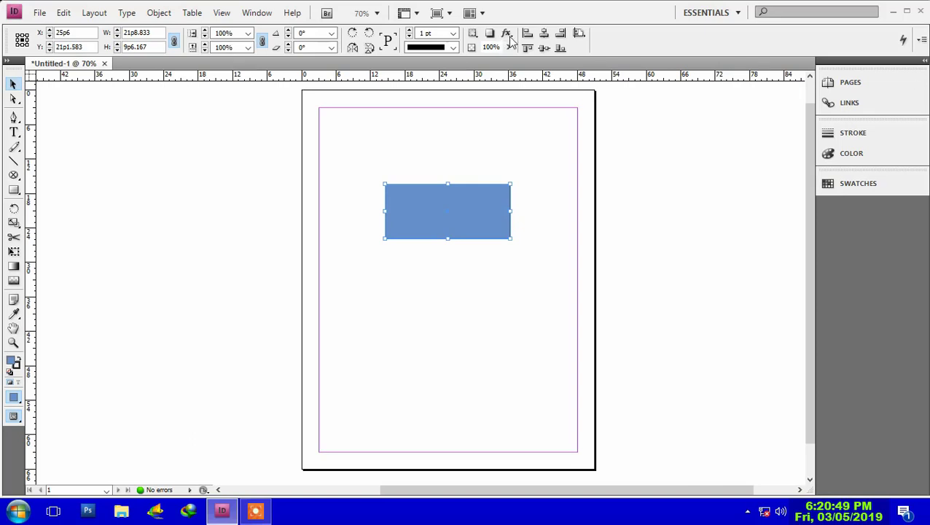
- Open the blue rectangle's Outer Glow effect settings and set the glow color to the yellow swatch C=0 M=0 Y=100 K=0
left_click(506, 34)
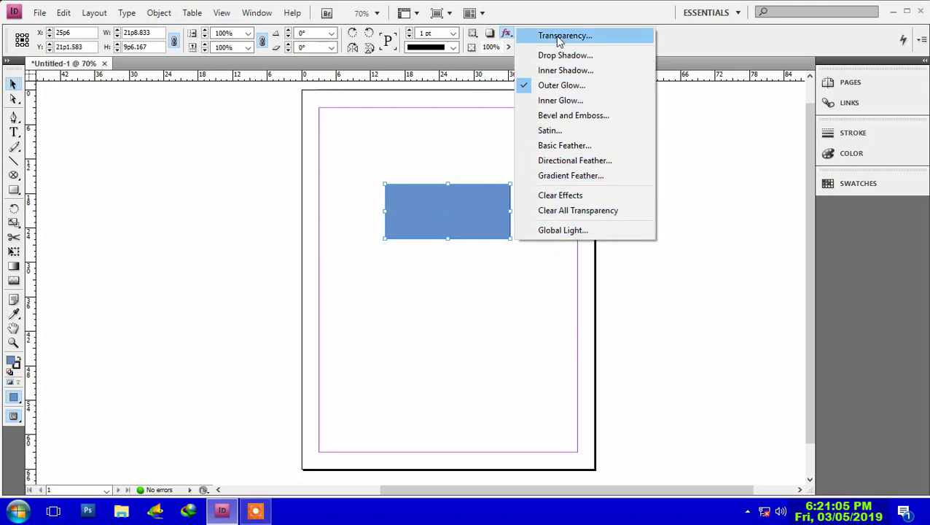
left_click(561, 85)
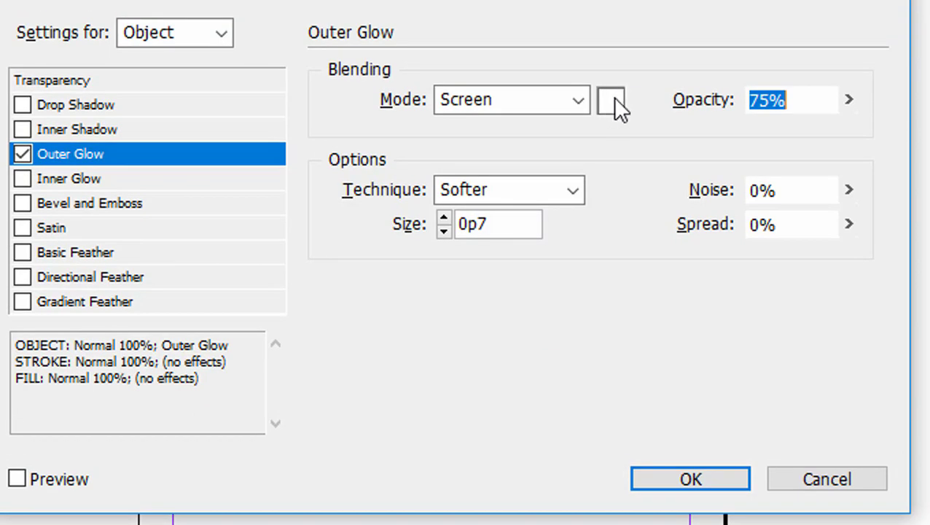
left_click(612, 100)
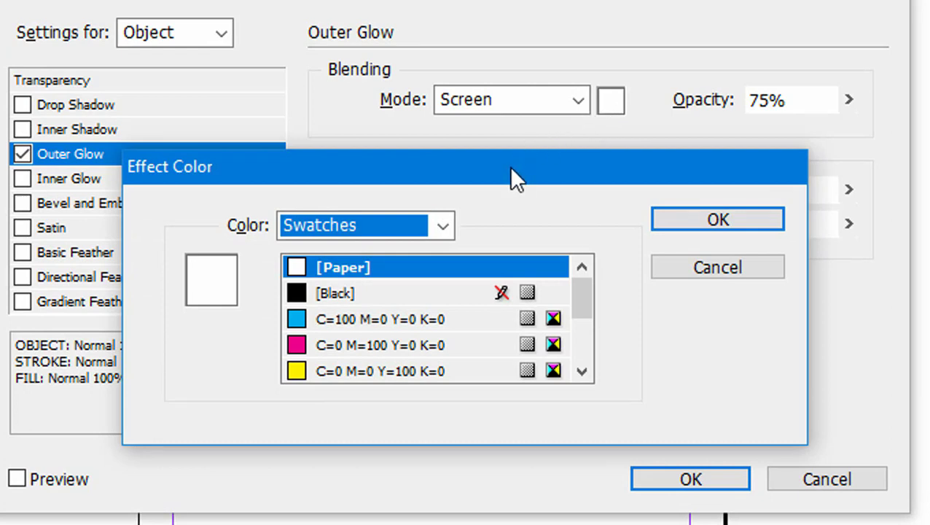
left_click_drag(580, 293, 578, 305)
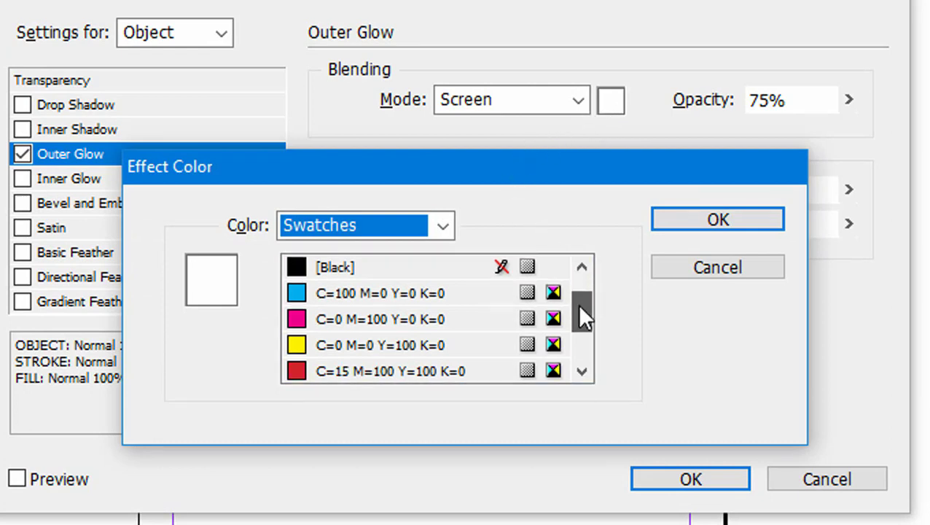
left_click(381, 347)
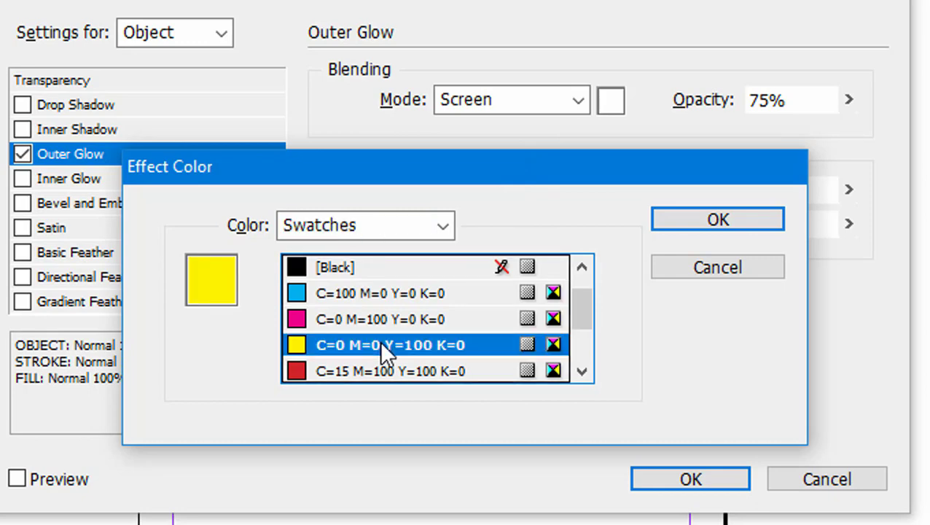
left_click(660, 221)
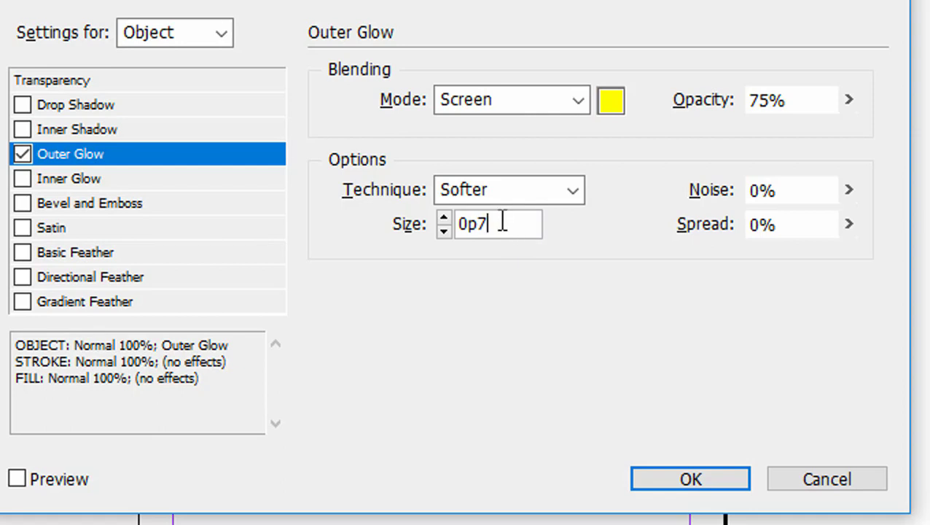
- Set the outer glow's size to 6
left_click_drag(504, 222, 437, 223)
left_click(460, 226)
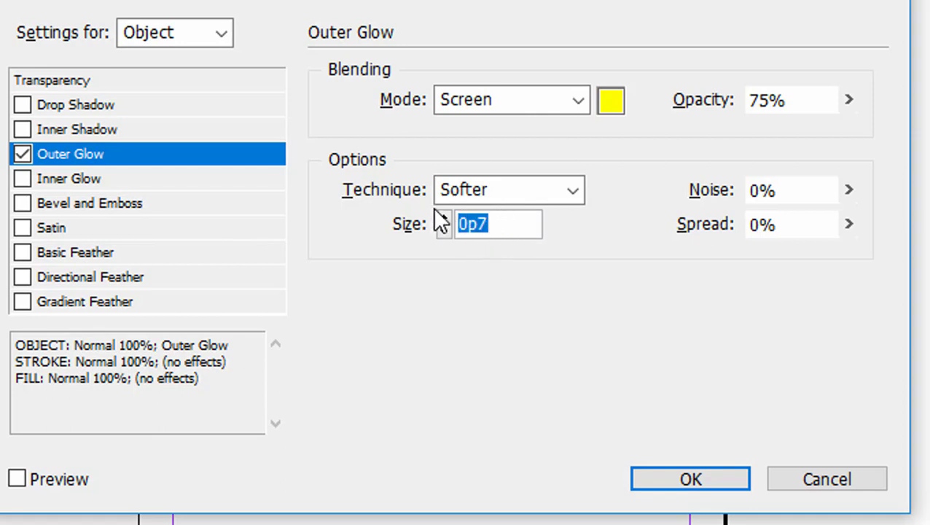
type("6")
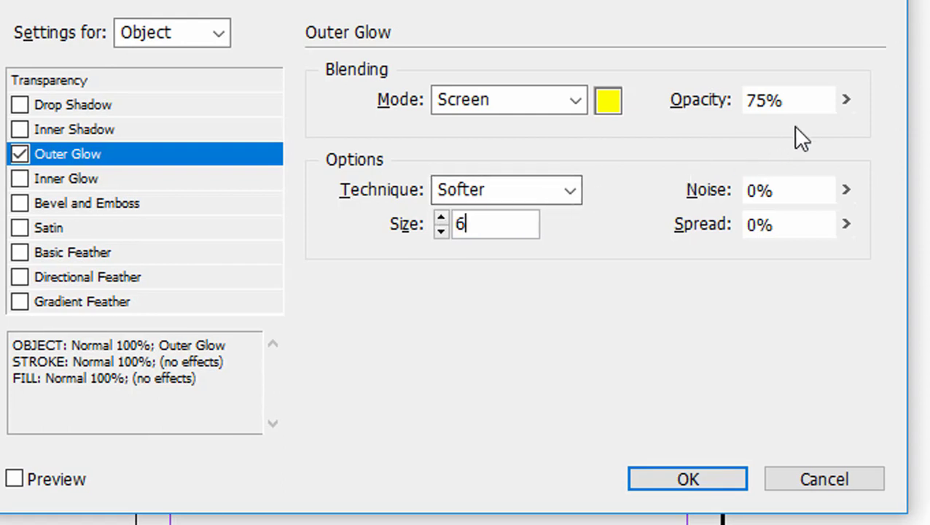
- Apply the blue rectangle's outer glow with 100% opacity and undo the effect change
key("Tab")
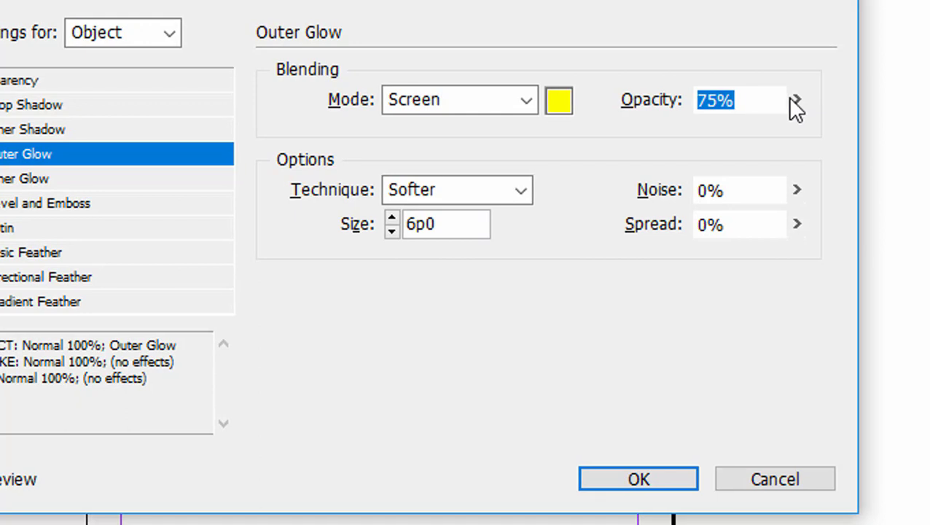
left_click(792, 100)
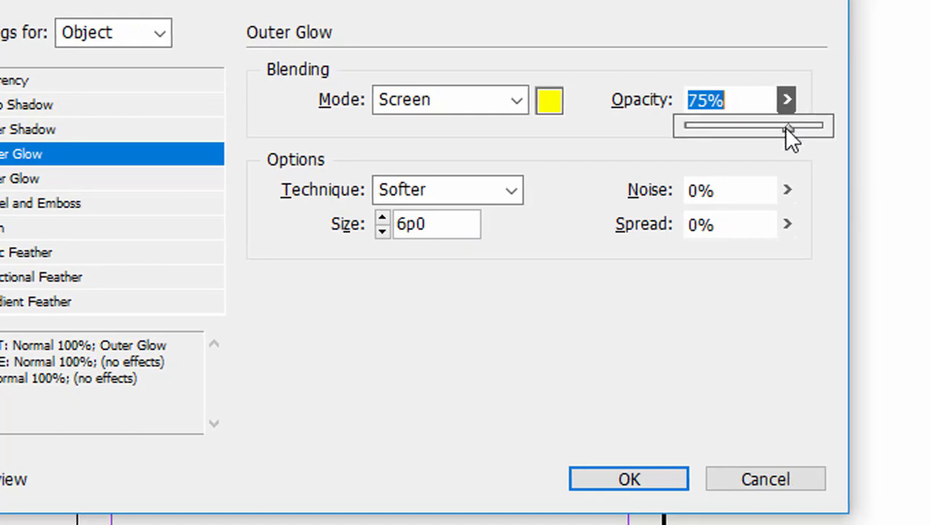
left_click_drag(784, 125, 819, 126)
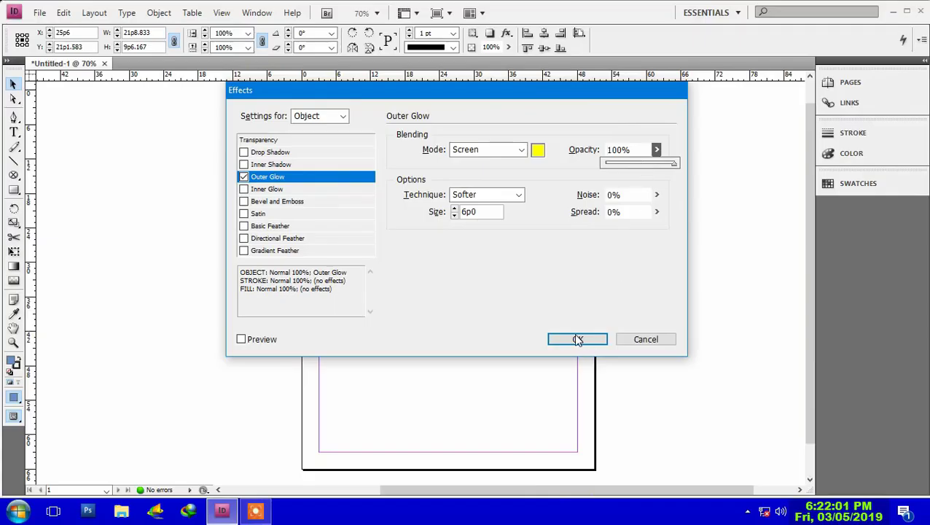
left_click(576, 337)
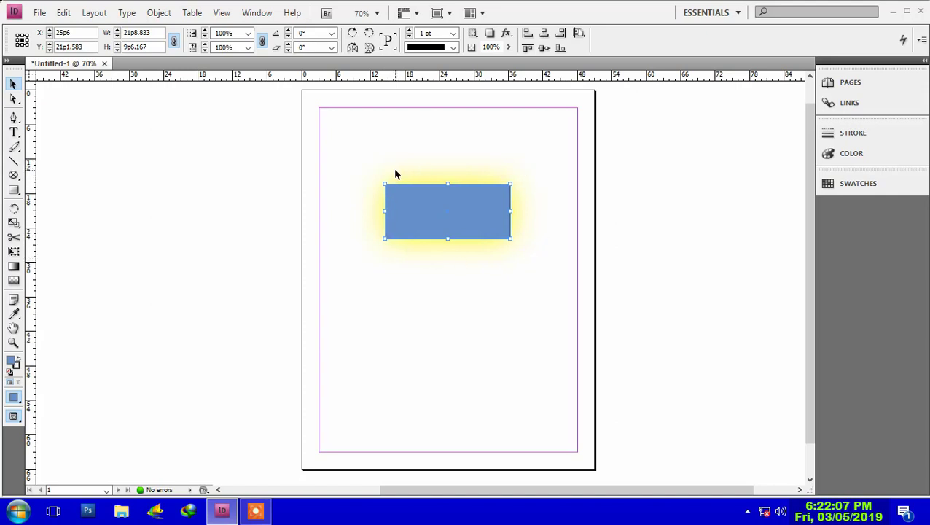
key("ctrl+z")
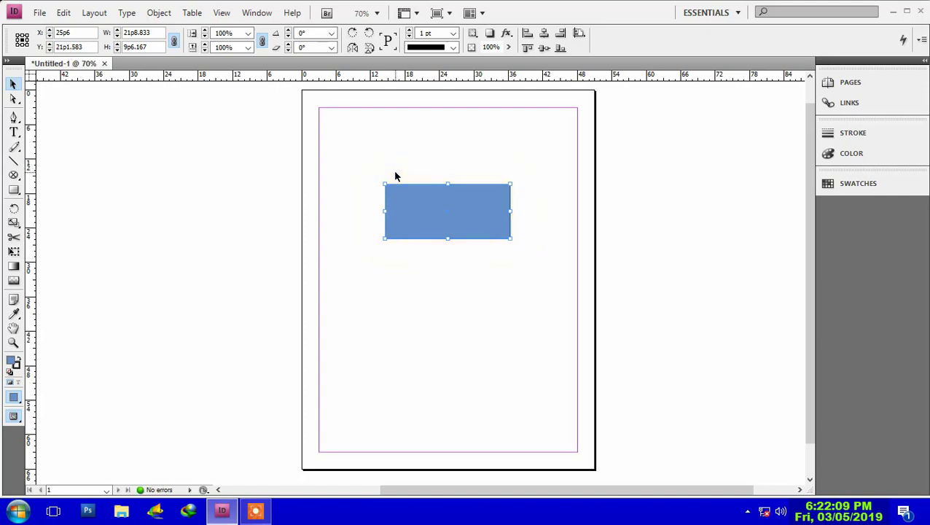
- Apply a Smooth Inner Bevel with Bevel and Emboss to the blue rectangle, and clear all of its effects
left_click(507, 34)
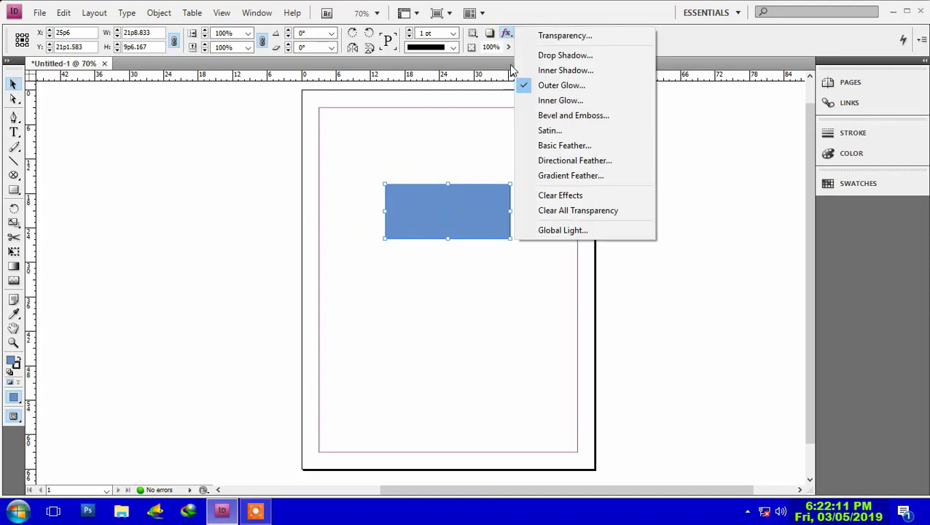
left_click(566, 117)
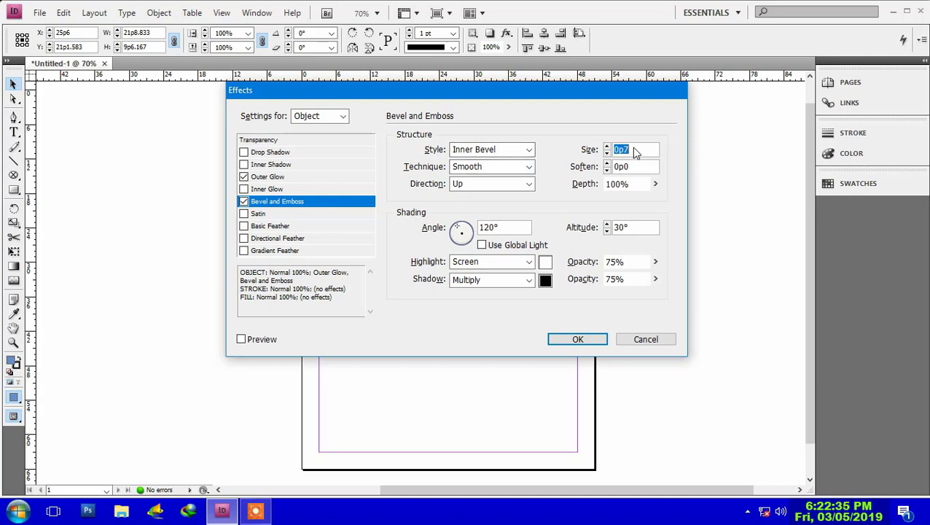
left_click_drag(592, 95, 587, 124)
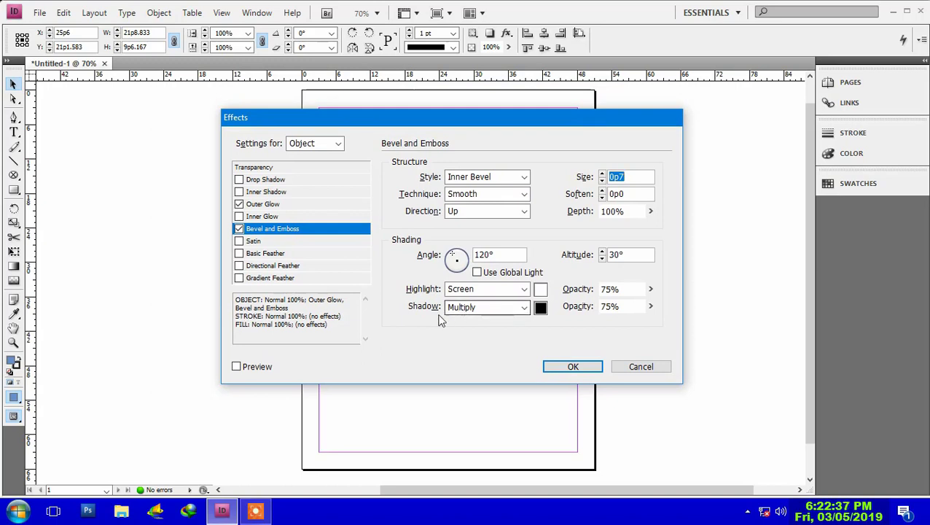
left_click(571, 367)
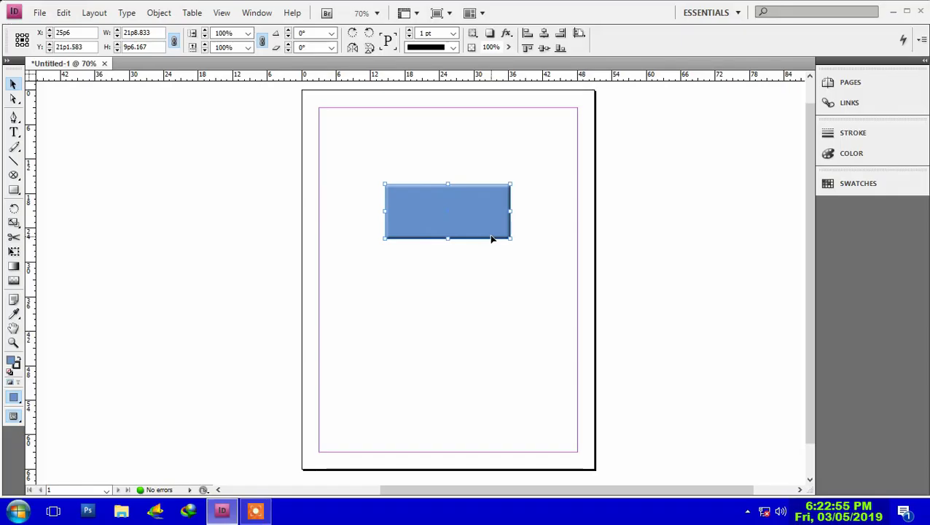
left_click(508, 35)
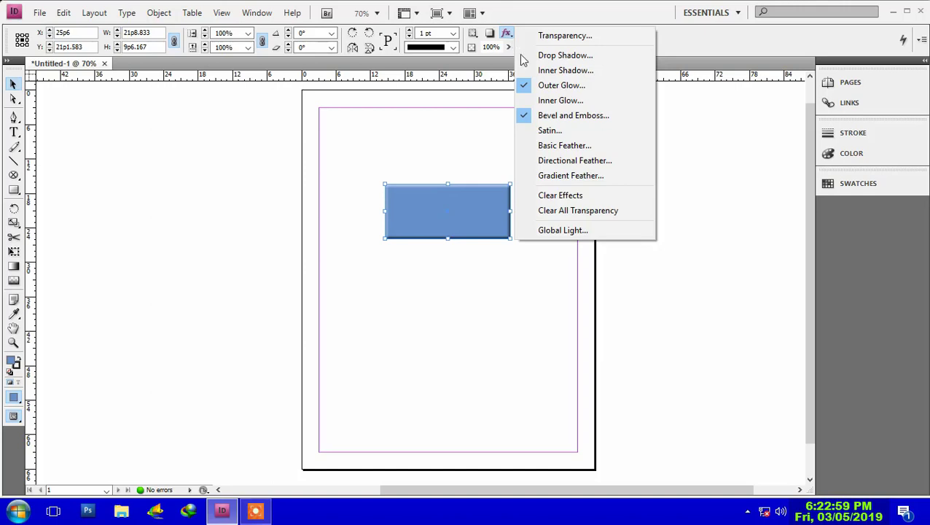
left_click(567, 197)
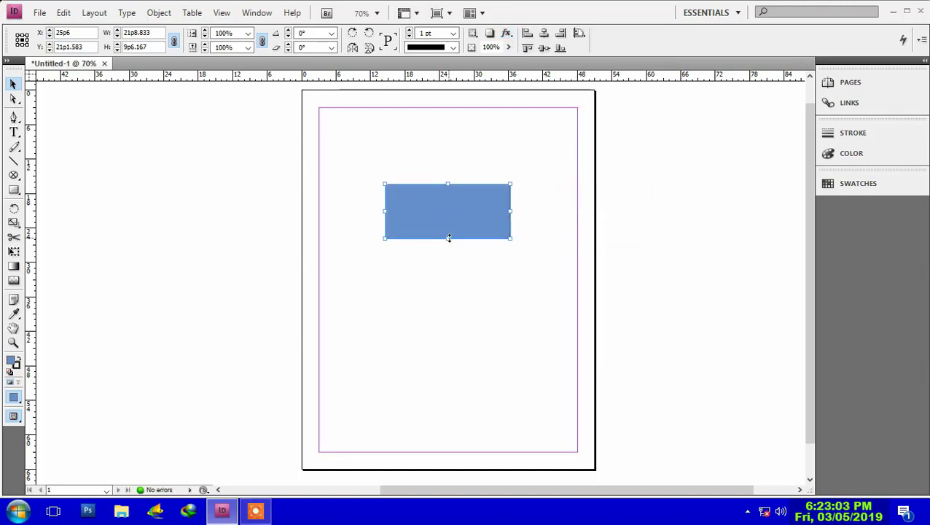
- Apply a linear Gradient Feather at 0° to the blue rectangle and undo it
left_click(507, 33)
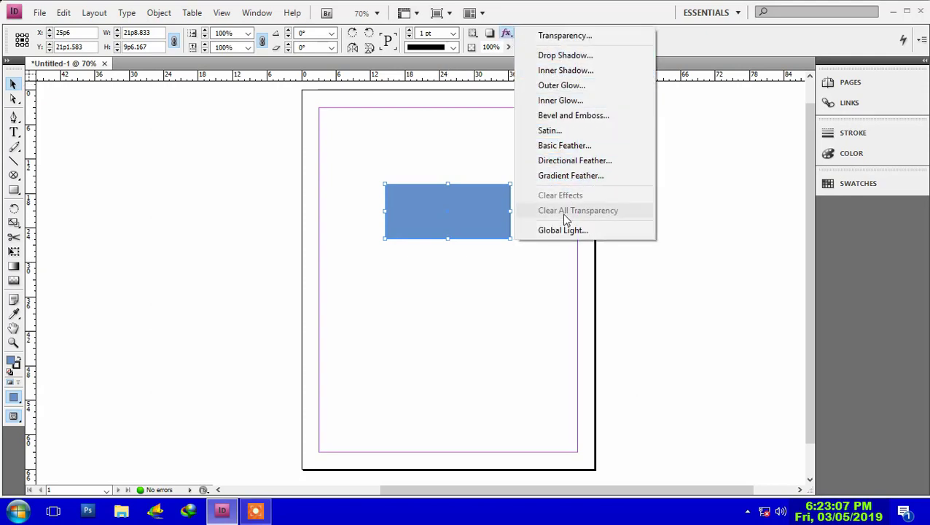
left_click(566, 176)
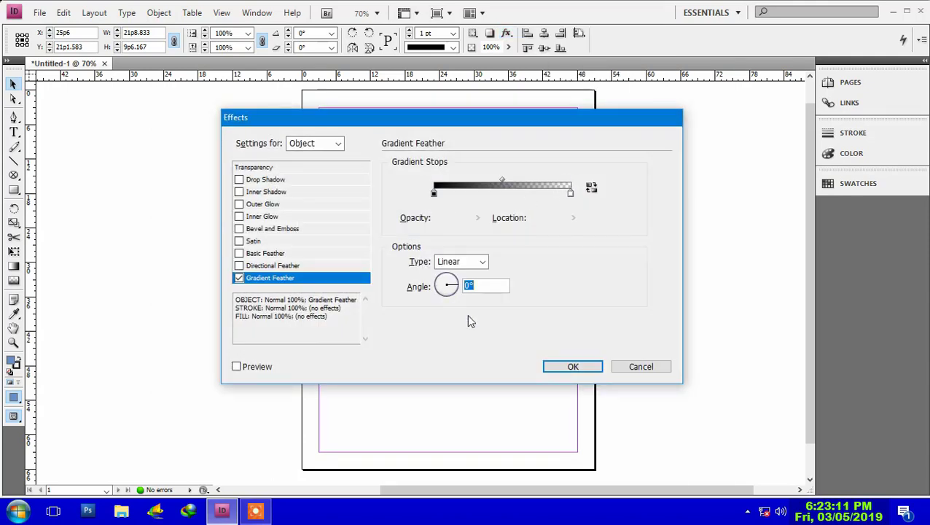
left_click(571, 367)
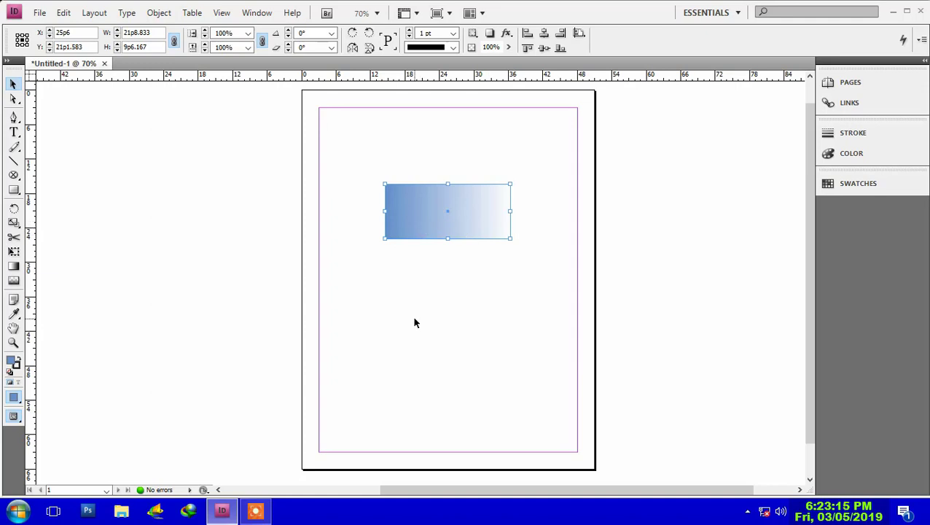
key("ctrl+z")
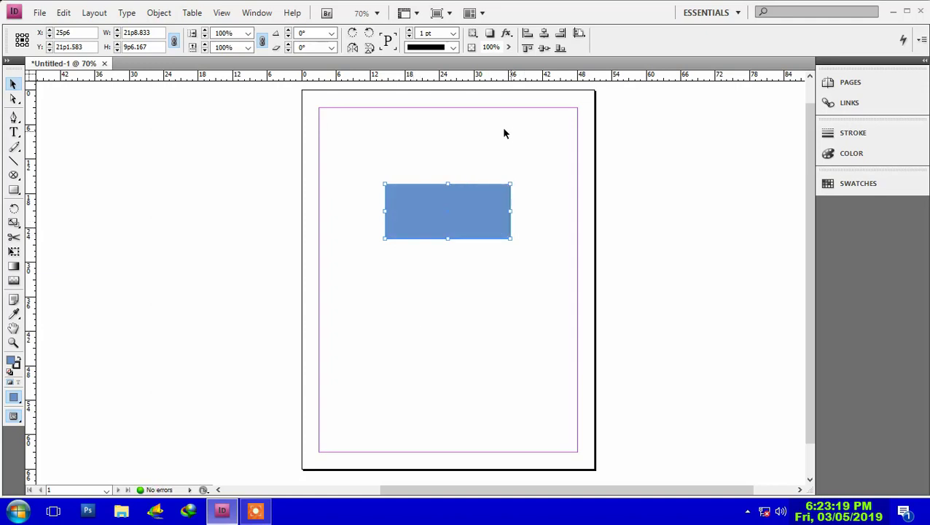
- Change the rectangle's fill color to green from the color spectrum, C=55.68 M=0 Y=100 K=25.09
left_click(509, 48)
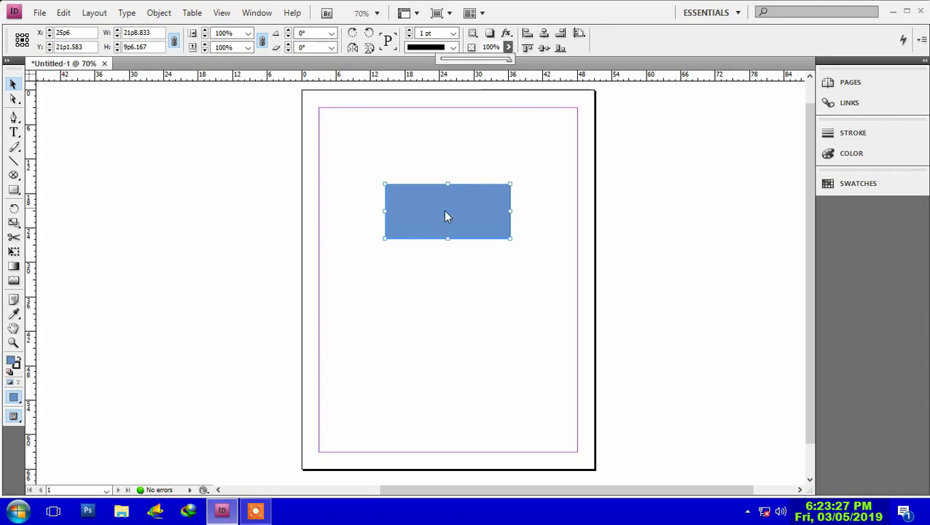
left_click(649, 16)
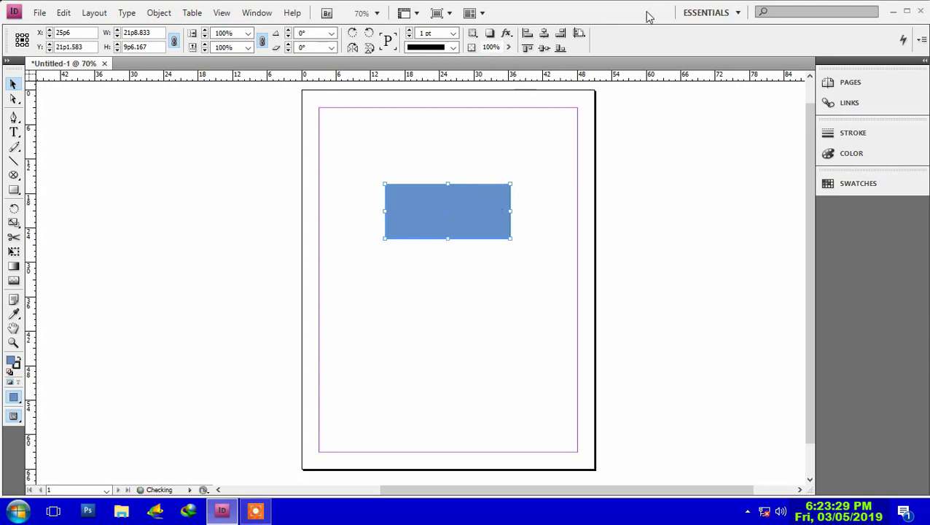
left_click(853, 159)
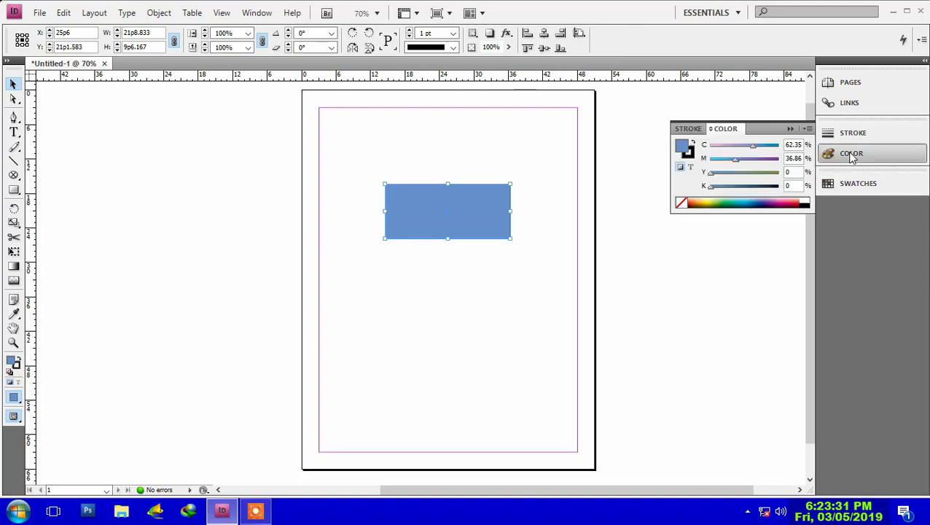
left_click(719, 205)
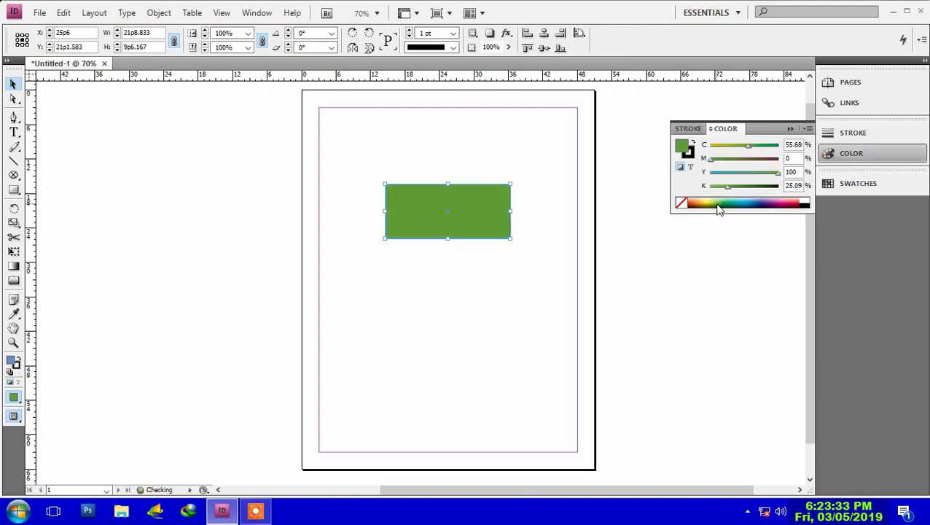
left_click(790, 129)
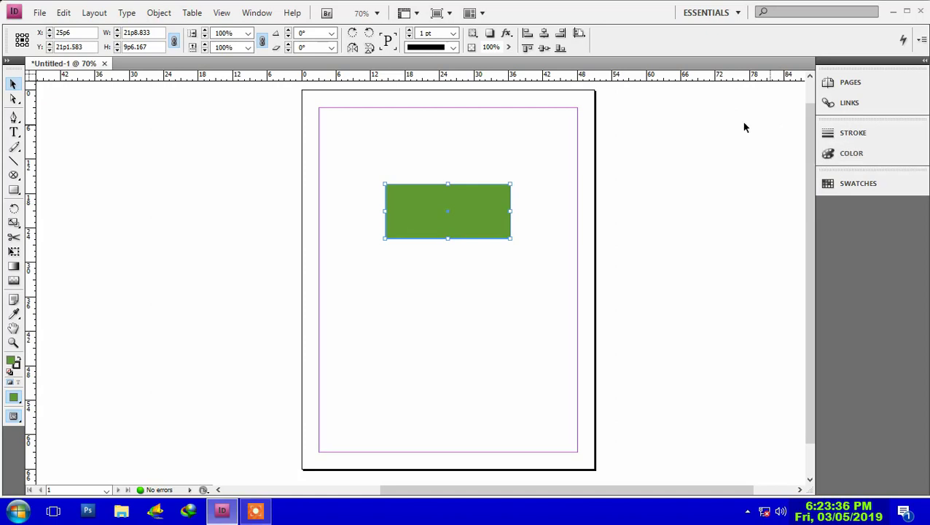
- Lower the green rectangle's opacity to 0% and restore it to 100%
left_click(508, 47)
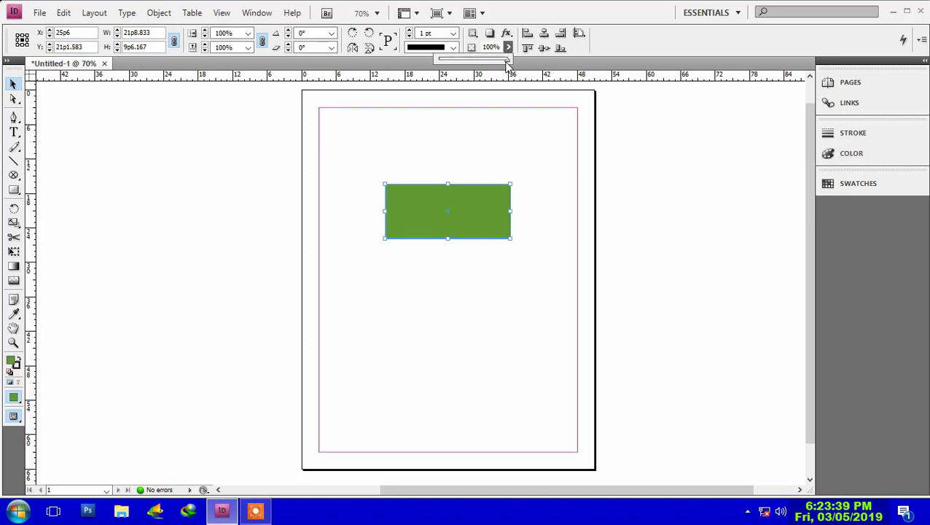
left_click_drag(507, 64, 505, 65)
left_click_drag(485, 64, 430, 68)
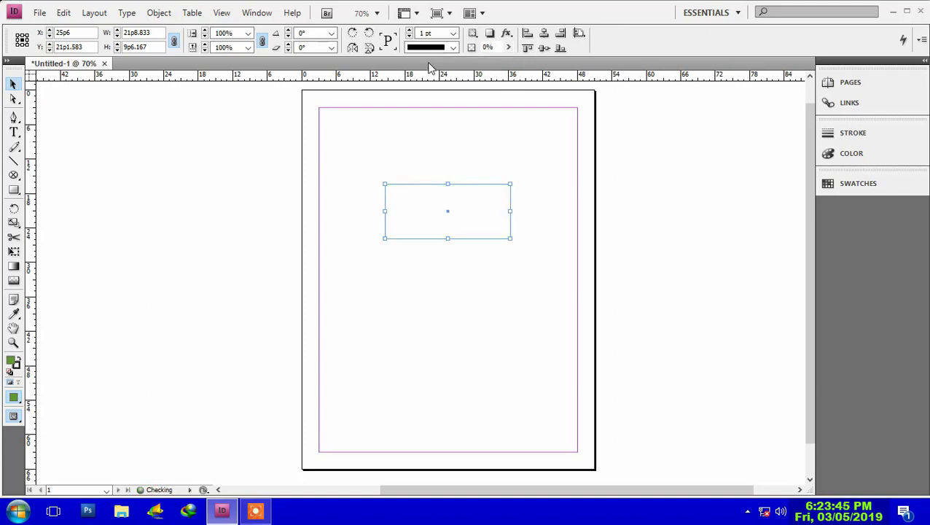
left_click(508, 47)
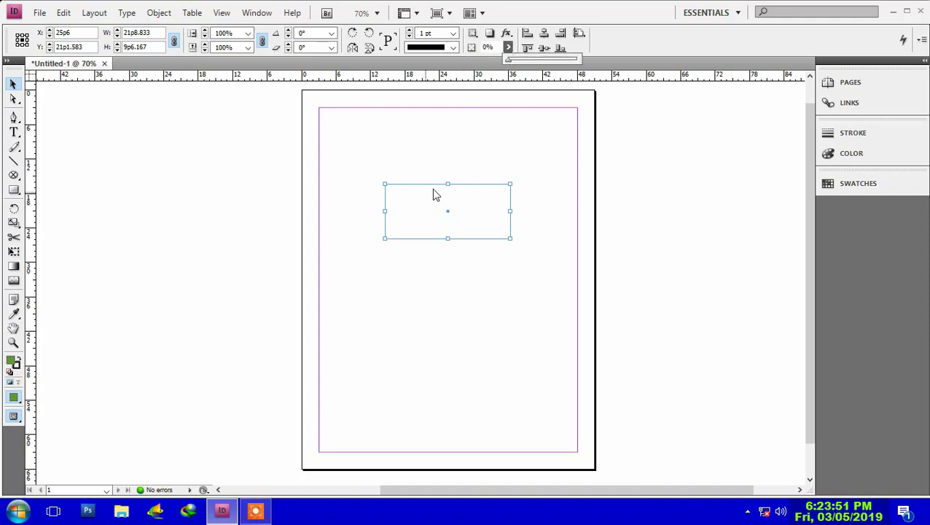
left_click_drag(509, 63, 580, 64)
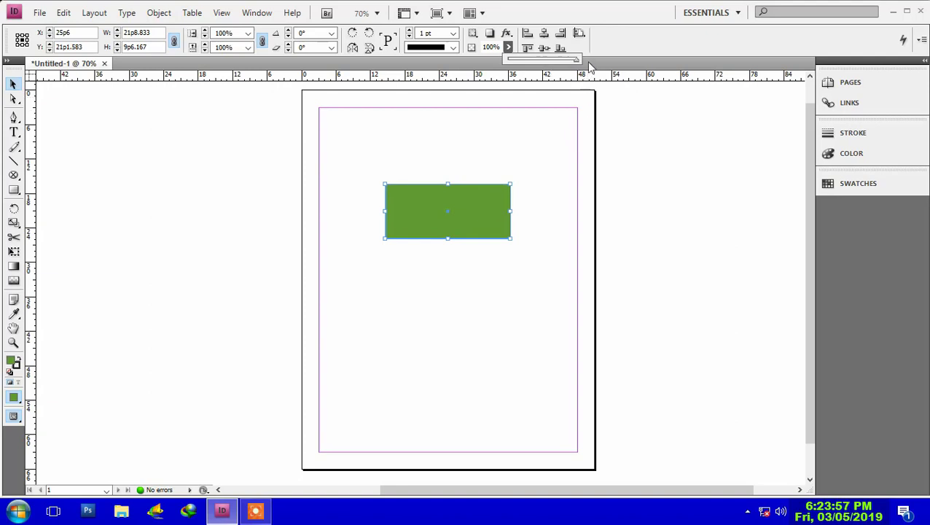
- Reduce the green rectangle's opacity to 58% and 20%, and return it to 100%
left_click_drag(574, 64, 548, 64)
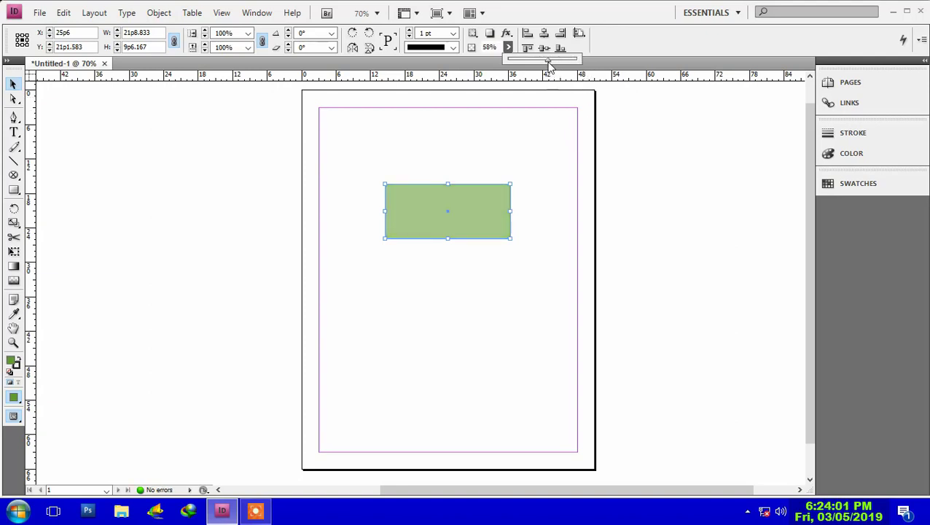
left_click_drag(548, 64, 521, 65)
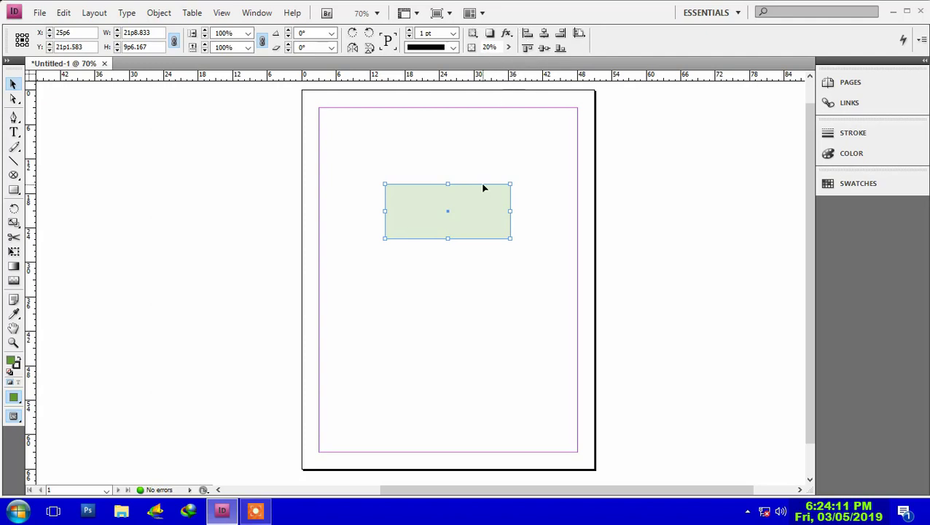
left_click(507, 47)
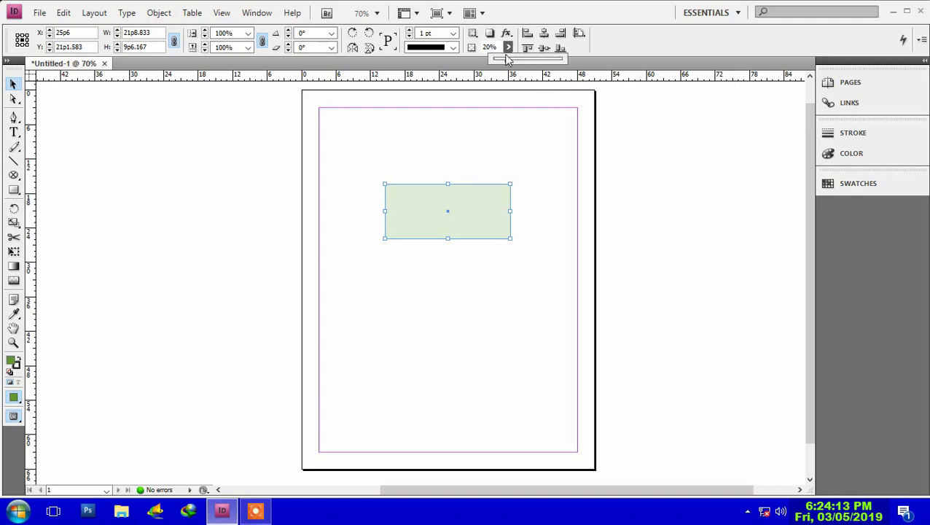
left_click_drag(513, 61, 562, 60)
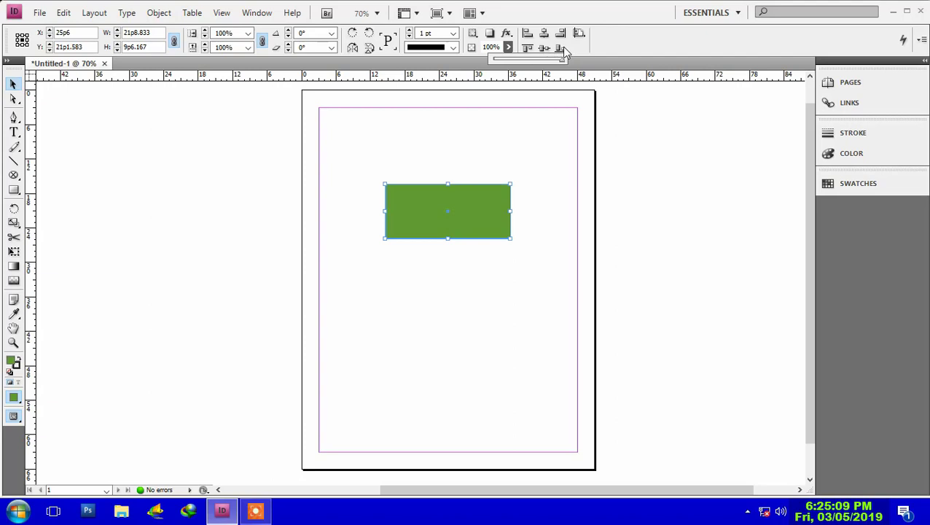
- Align the green rectangle horizontally to the spread's left edge, its center and finally its right edge
left_click(524, 33)
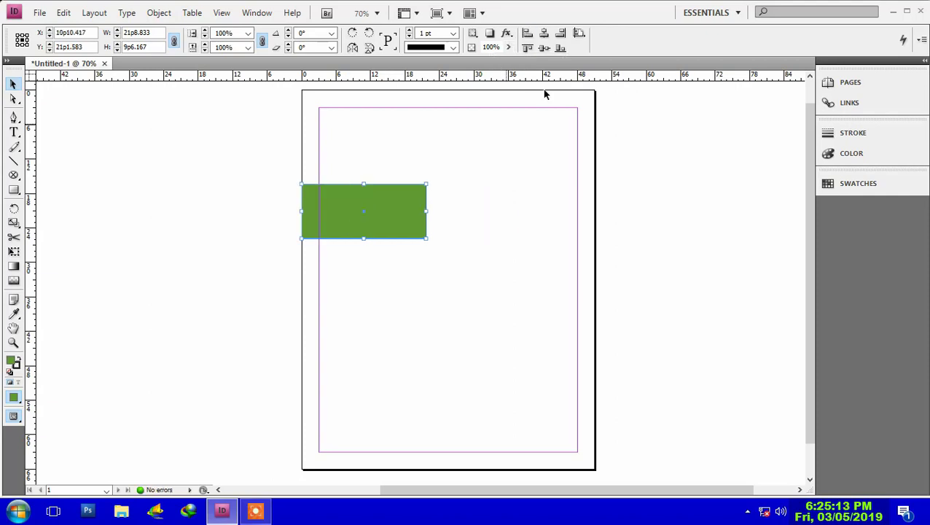
left_click(544, 34)
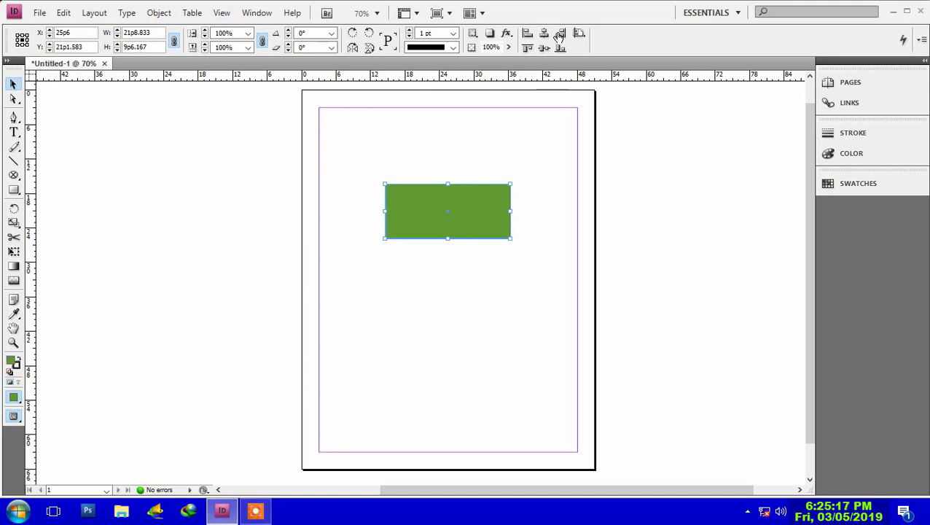
left_click(559, 35)
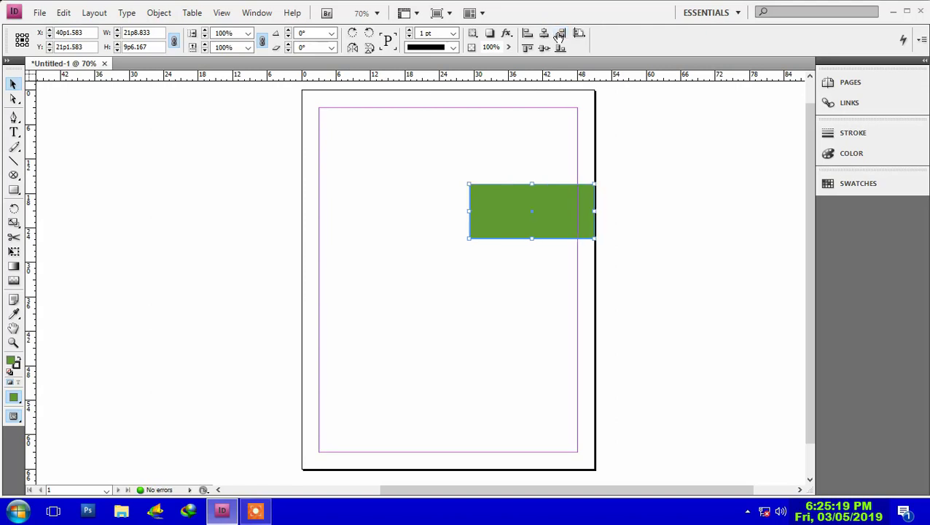
- Align the green rectangle vertically to the spread's top edge, its center and finally its bottom edge
left_click(526, 48)
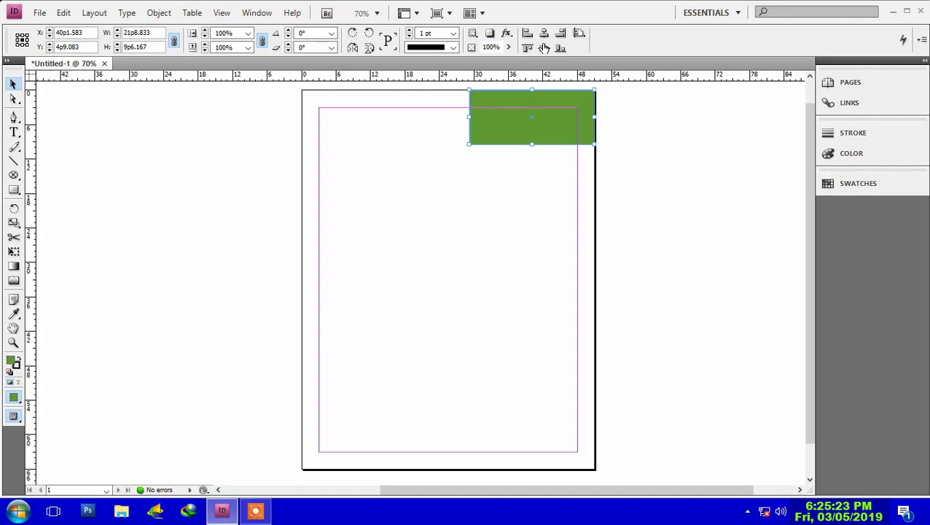
left_click(543, 49)
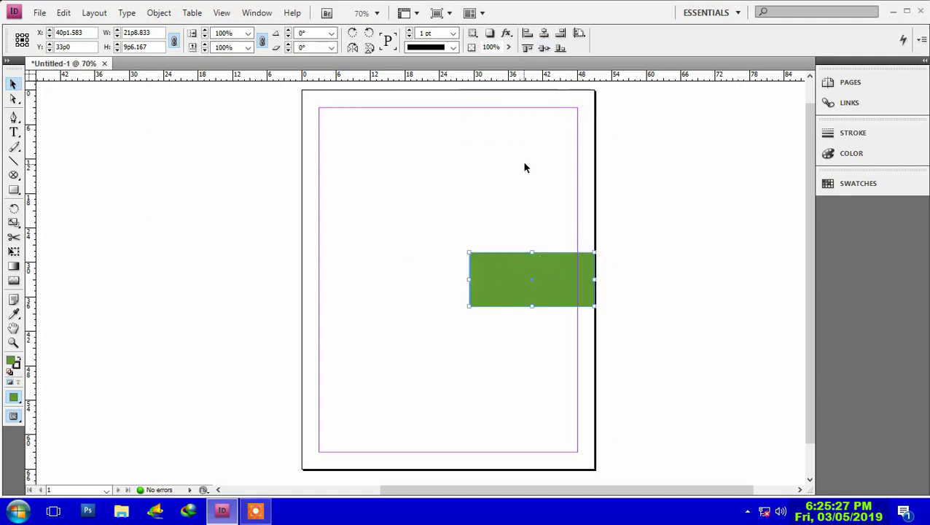
left_click(559, 48)
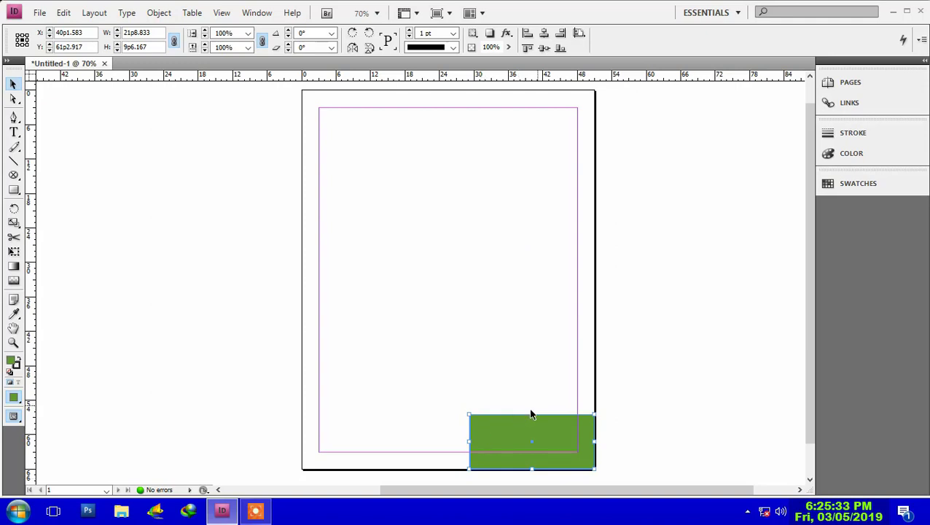
- Move the green rectangle to the upper middle of the page and set the alignment reference to Align to Selection
left_click(580, 35)
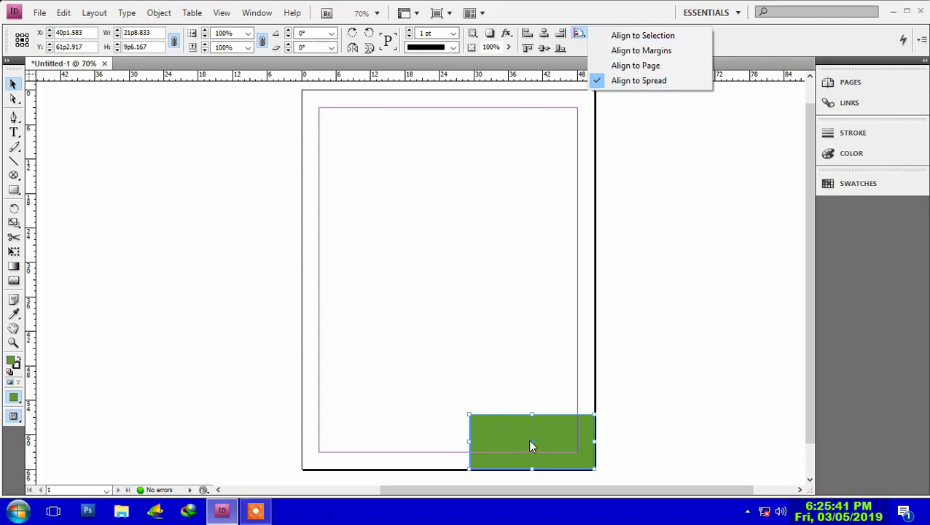
left_click_drag(528, 446, 435, 178)
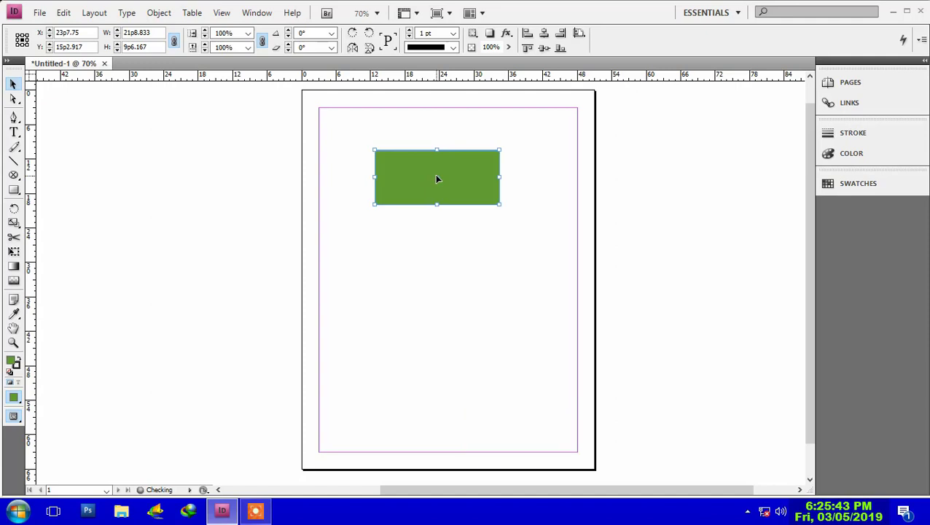
left_click(579, 34)
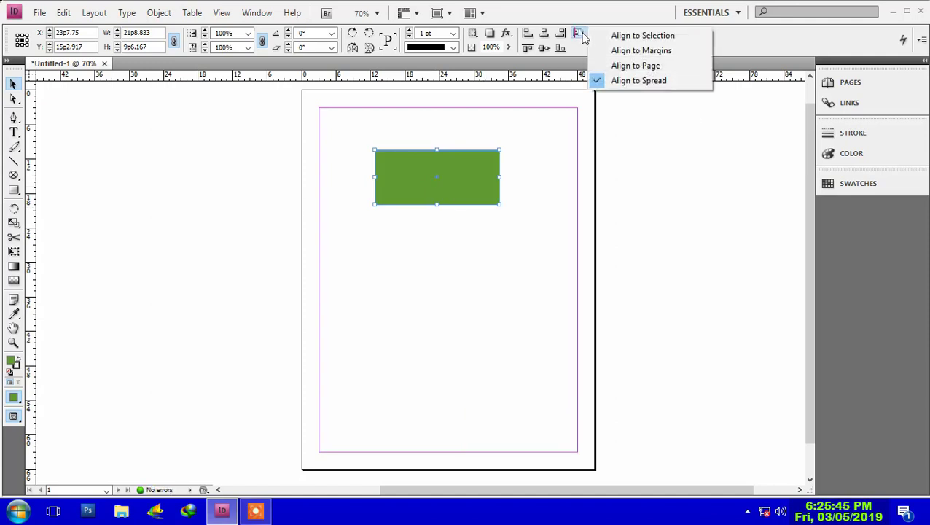
left_click(623, 36)
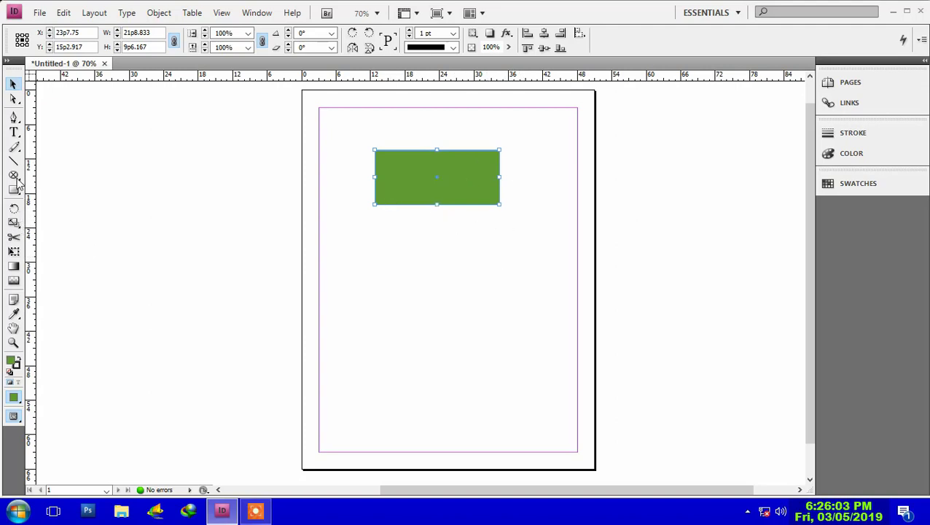
- Draw a circle about 16p10 in diameter on the page below the green rectangle and fill it with cyan blue
left_click_drag(14, 190, 47, 203)
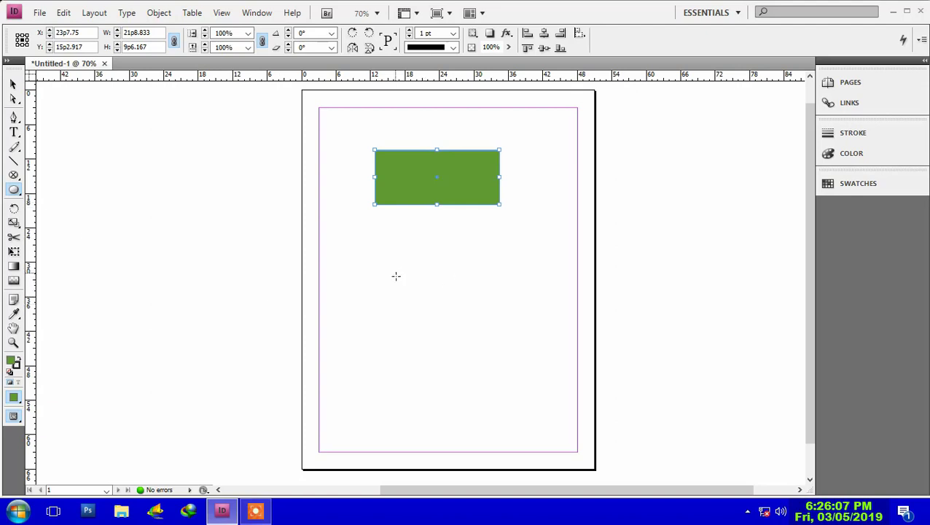
left_click_drag(413, 326, 511, 422)
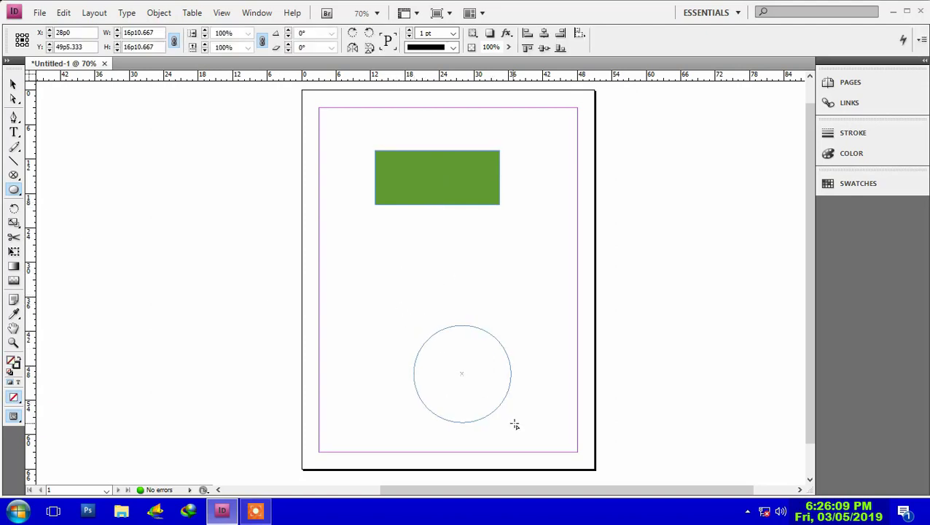
left_click(862, 156)
left_click(743, 205)
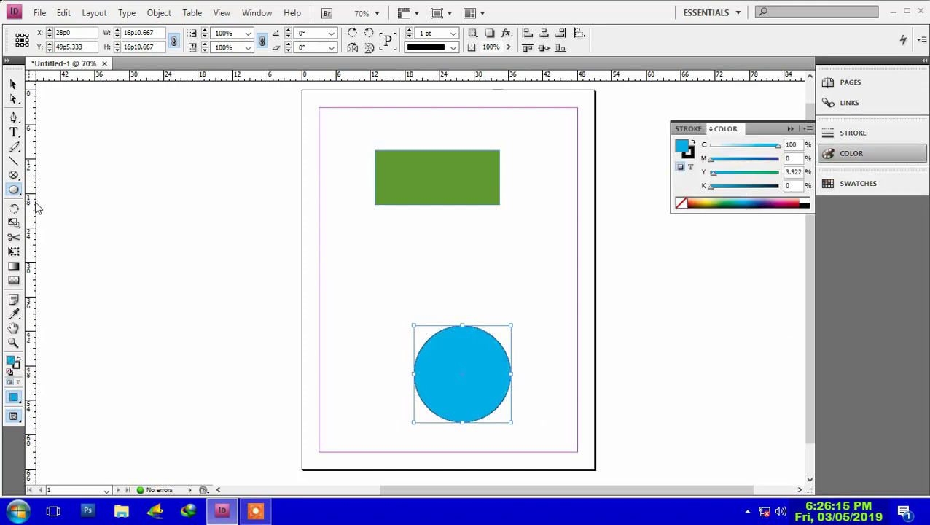
- Select the rectangle and circle together and align their left edges, right edges, horizontal centers and finally left edges again
left_click(13, 85)
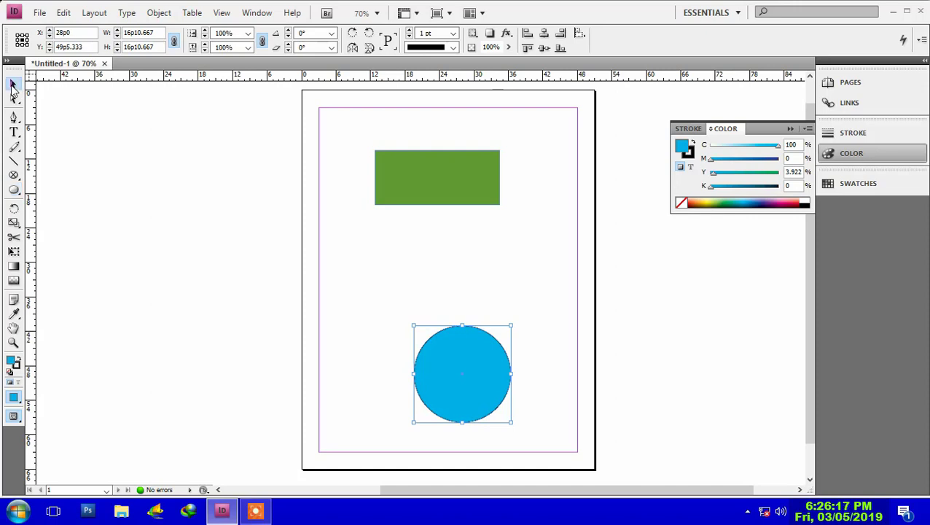
left_click(461, 203, "shift")
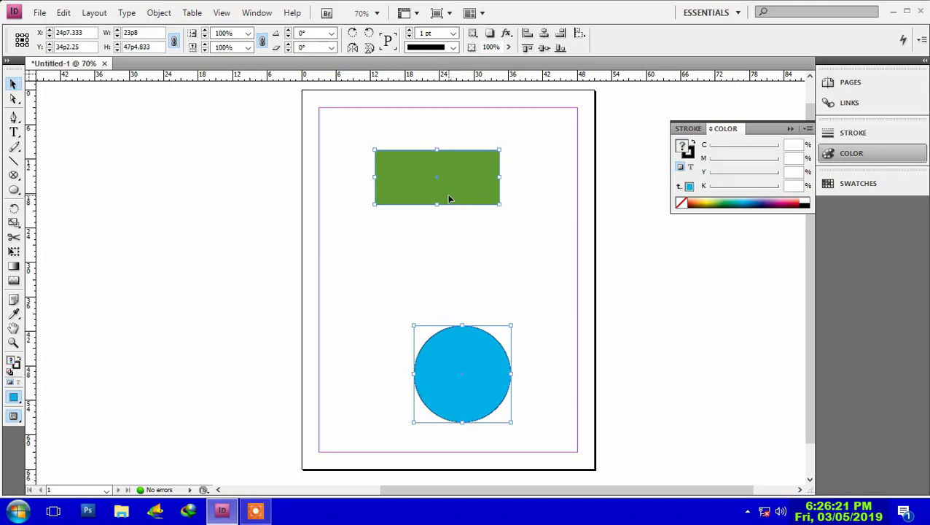
left_click(527, 34)
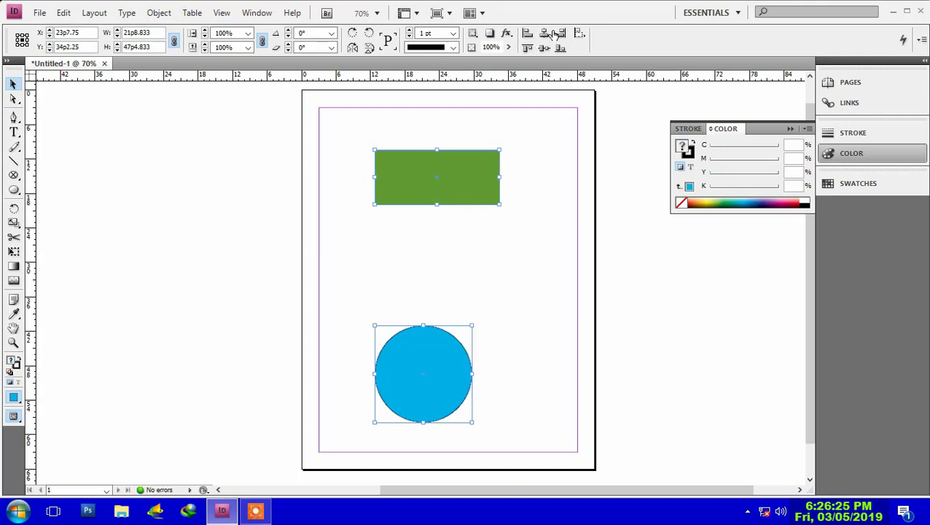
left_click(561, 33)
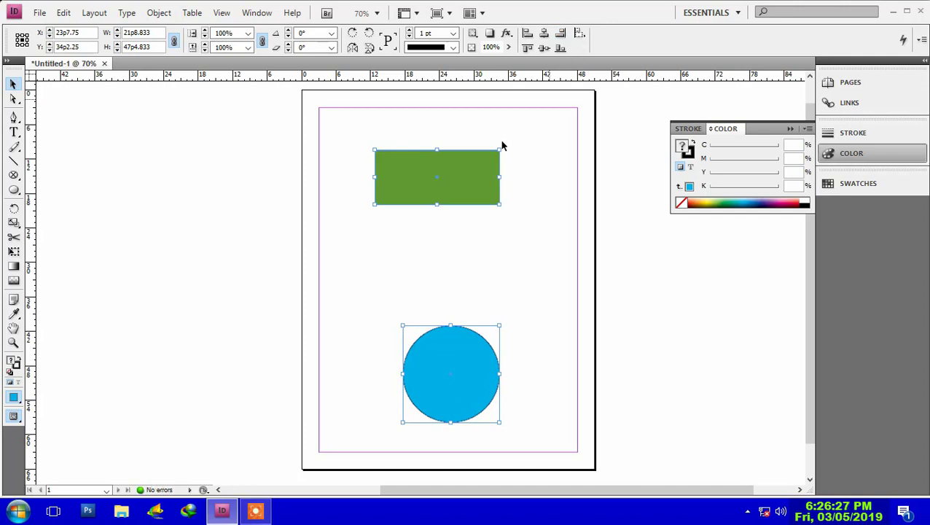
left_click(550, 358)
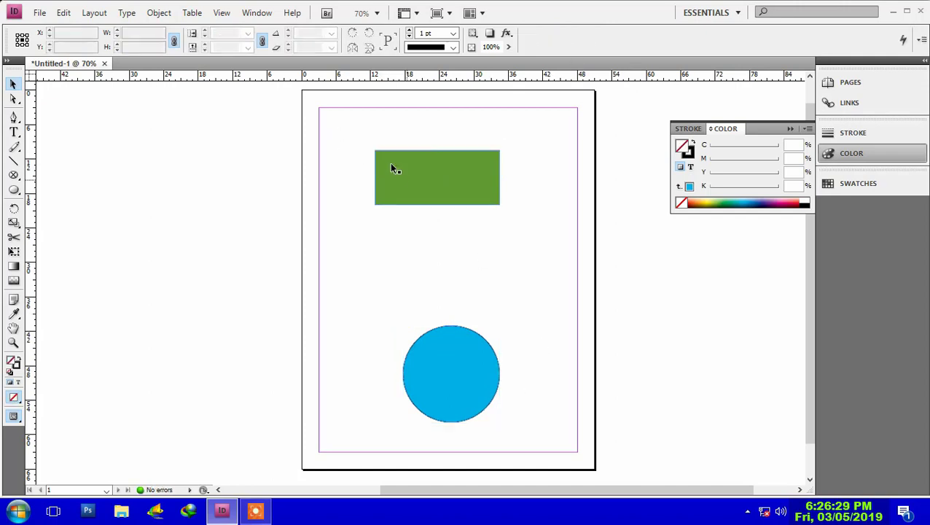
left_click_drag(347, 125, 544, 444)
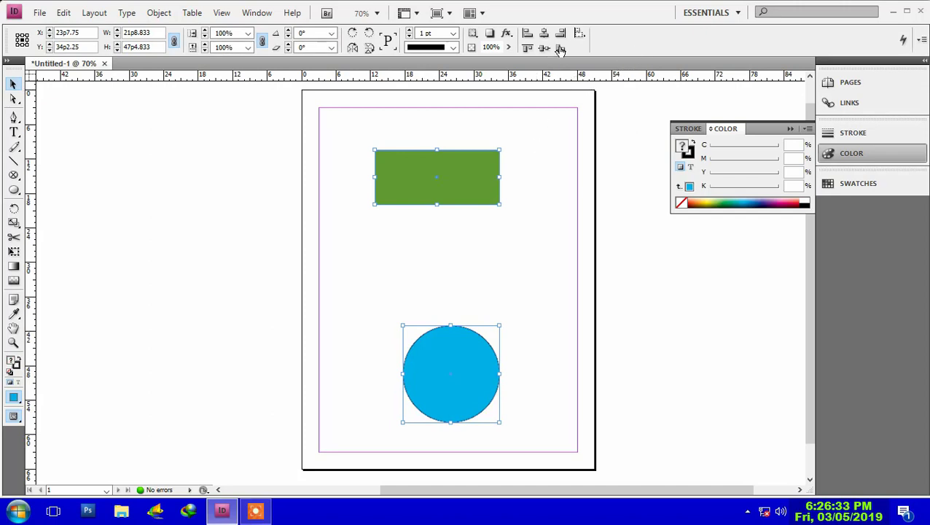
left_click(544, 34)
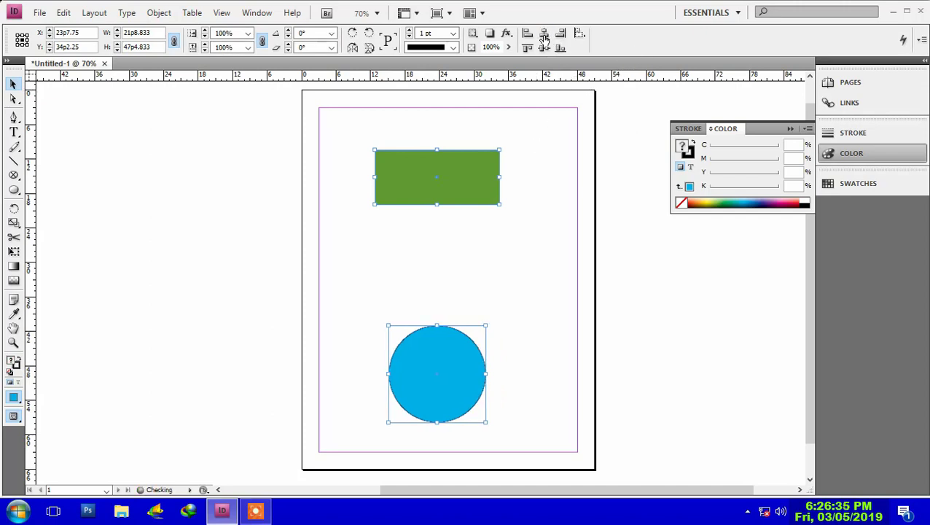
left_click(527, 35)
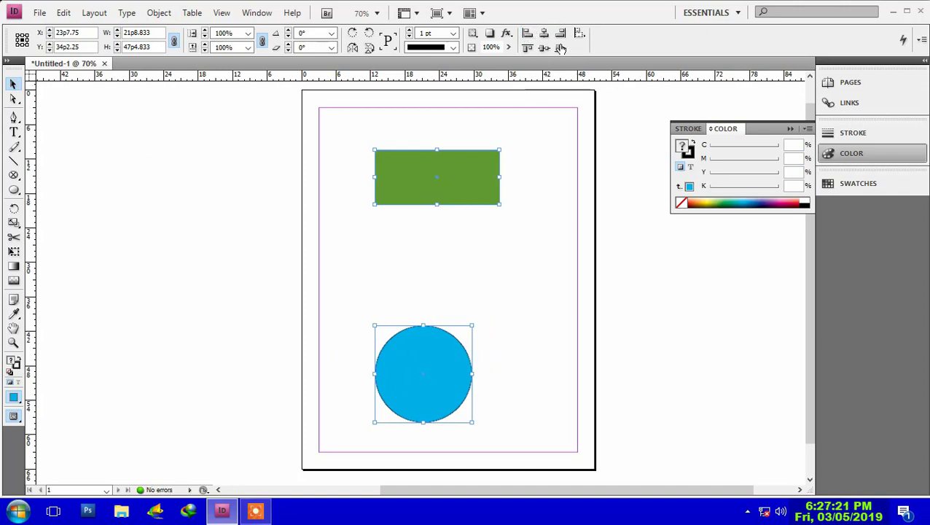
- Align the two shapes by vertical centers, bottom edges and top edges, followed by horizontal centers and right edges
left_click(544, 48)
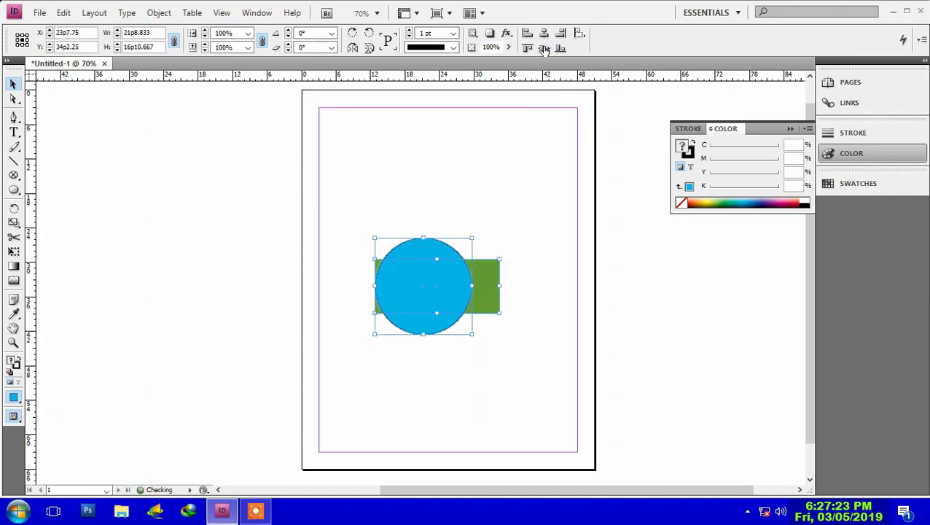
left_click(560, 48)
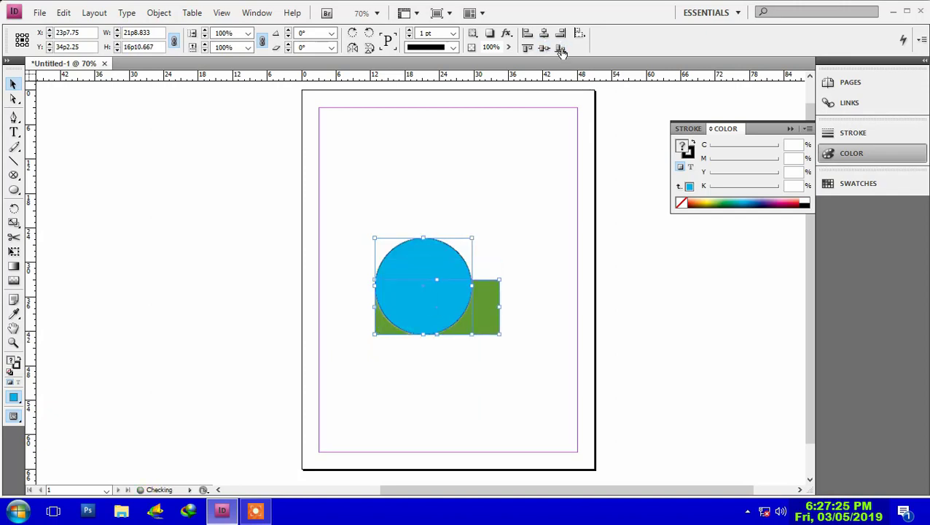
left_click(527, 48)
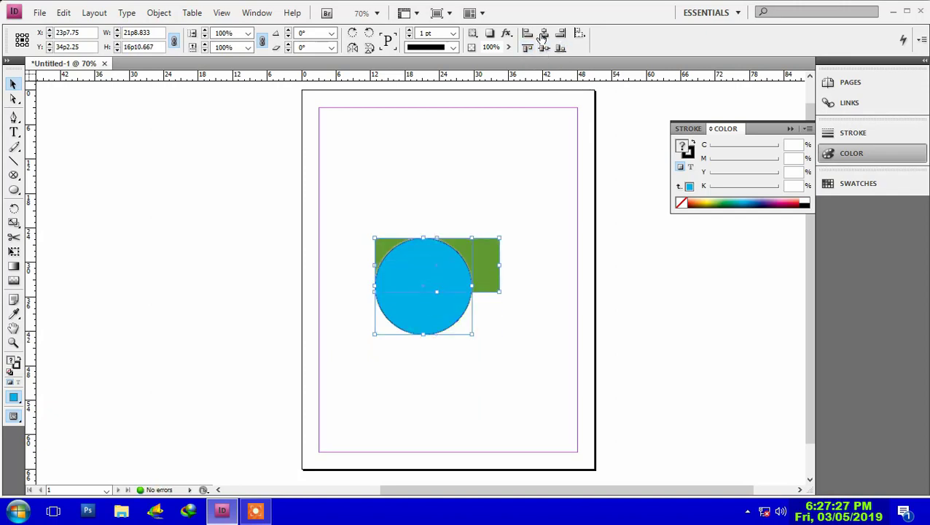
left_click(544, 34)
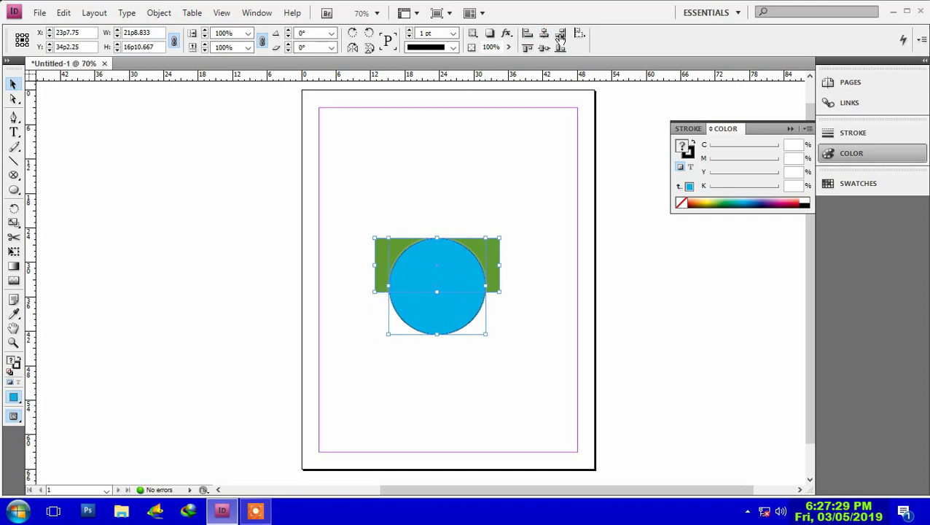
left_click(560, 35)
- Set the alignment reference to Align to Margins and separate the shapes, with the circle on the upper page and the rectangle on the lower page
left_click(581, 36)
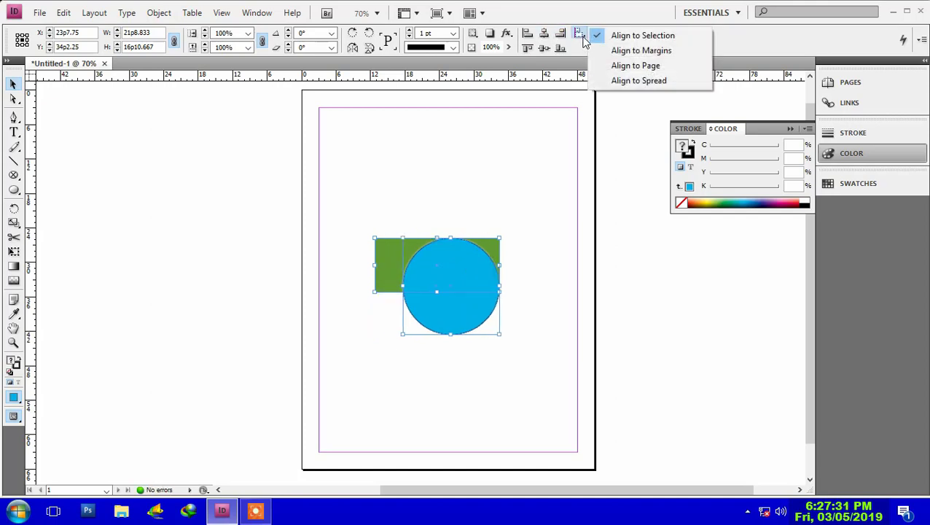
left_click(633, 51)
left_click(511, 310)
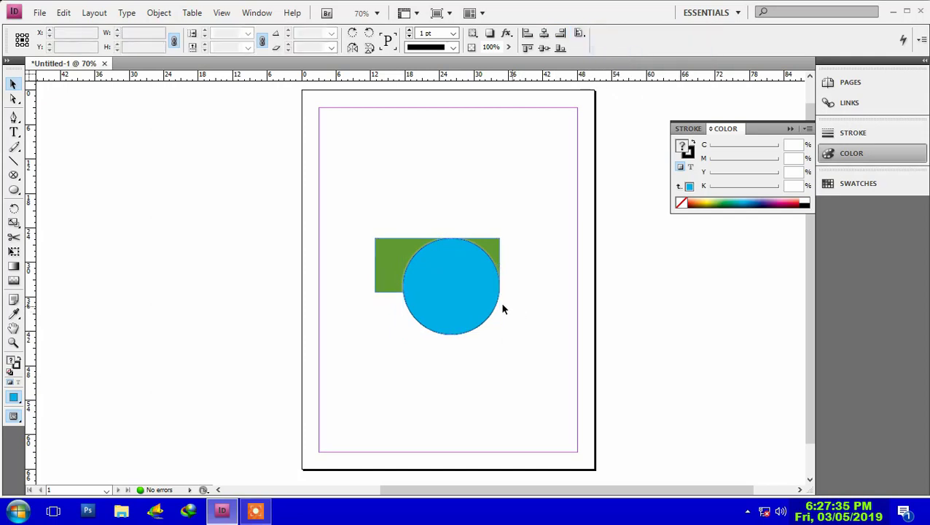
left_click(451, 291)
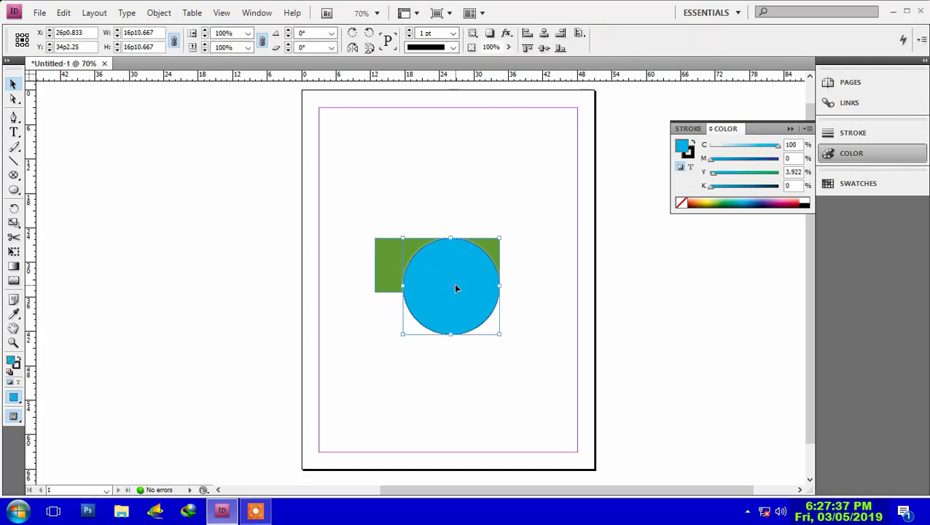
left_click_drag(453, 288, 455, 150)
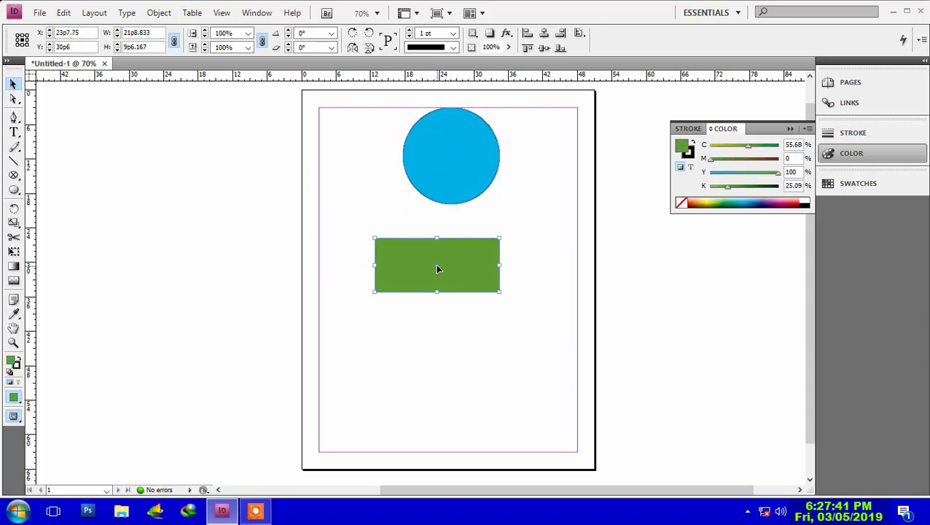
left_click_drag(438, 269, 451, 380)
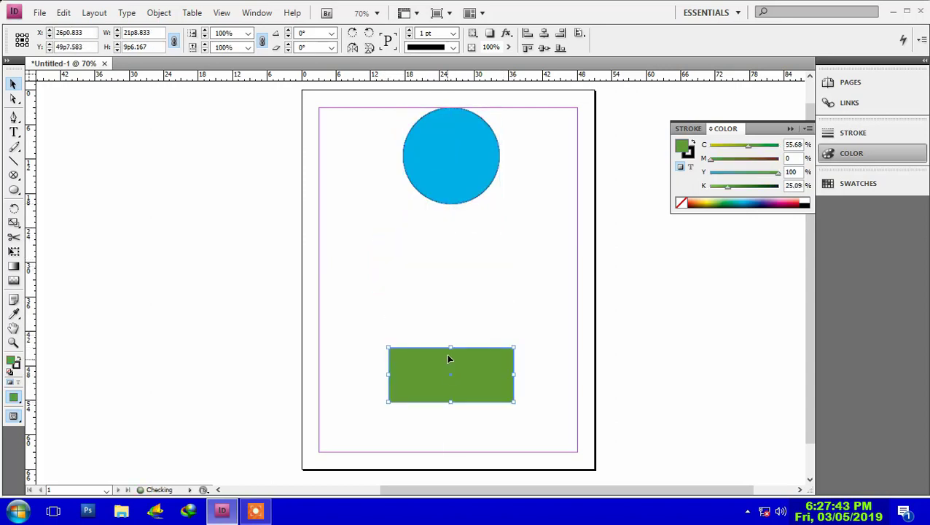
left_click_drag(457, 154, 450, 188)
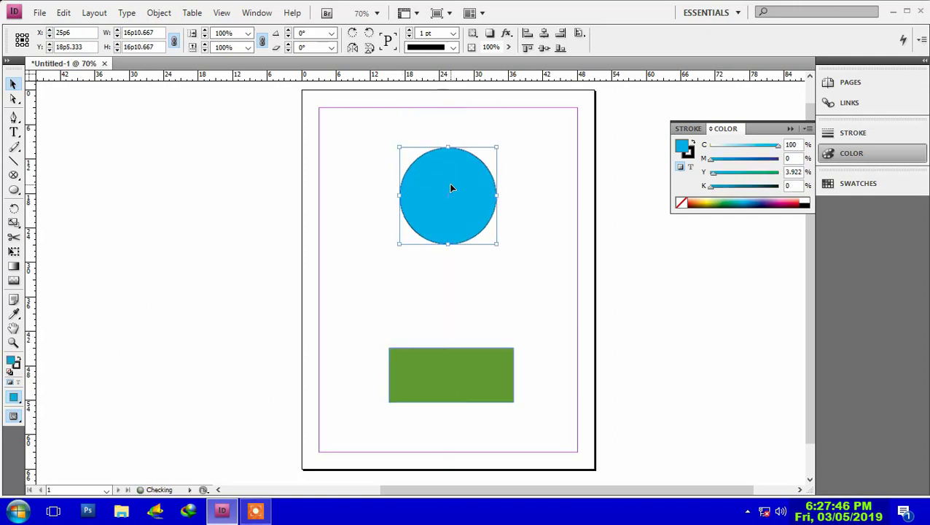
- Align the blue circle to the left margin, the right margin, the top margin and finally the bottom margin
left_click(583, 34)
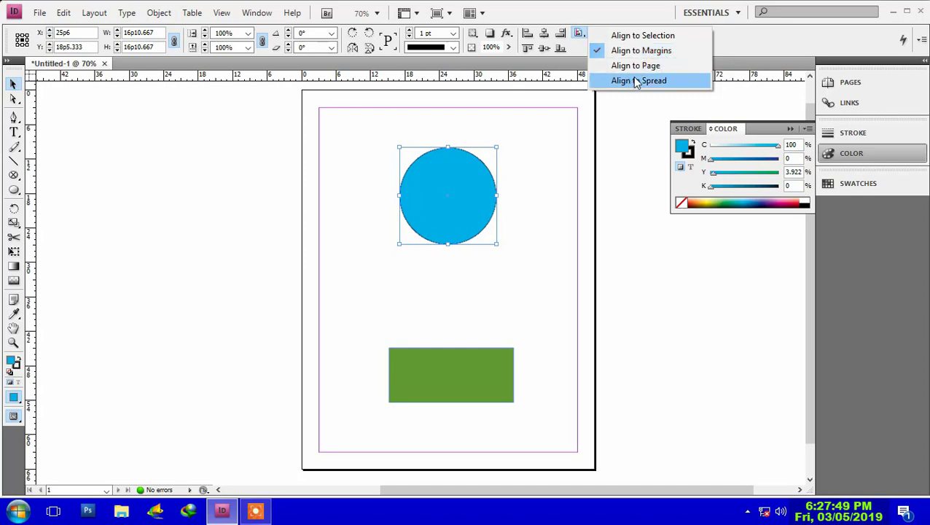
left_click(567, 6)
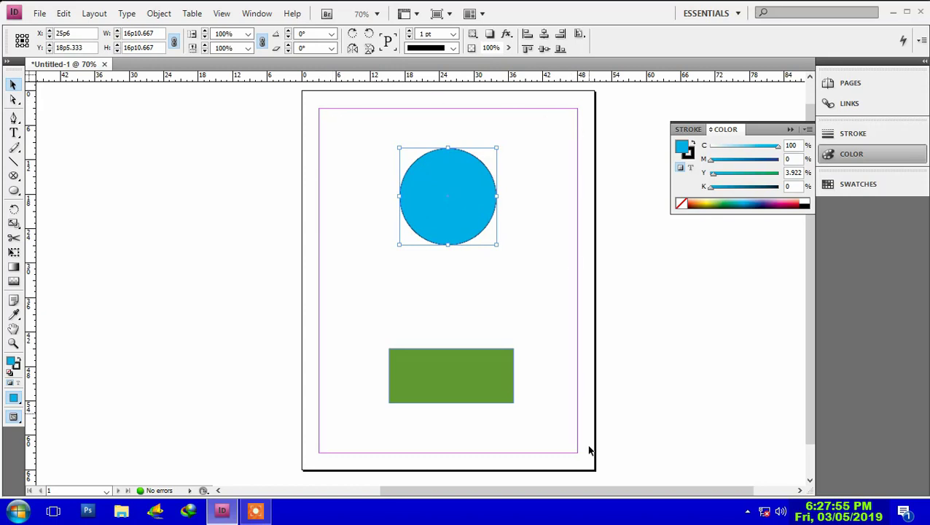
left_click(528, 34)
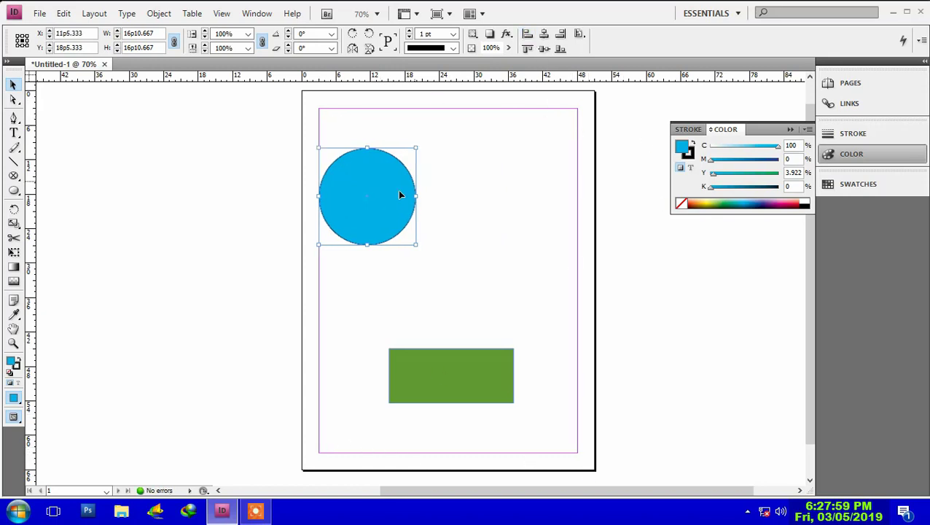
left_click(558, 33)
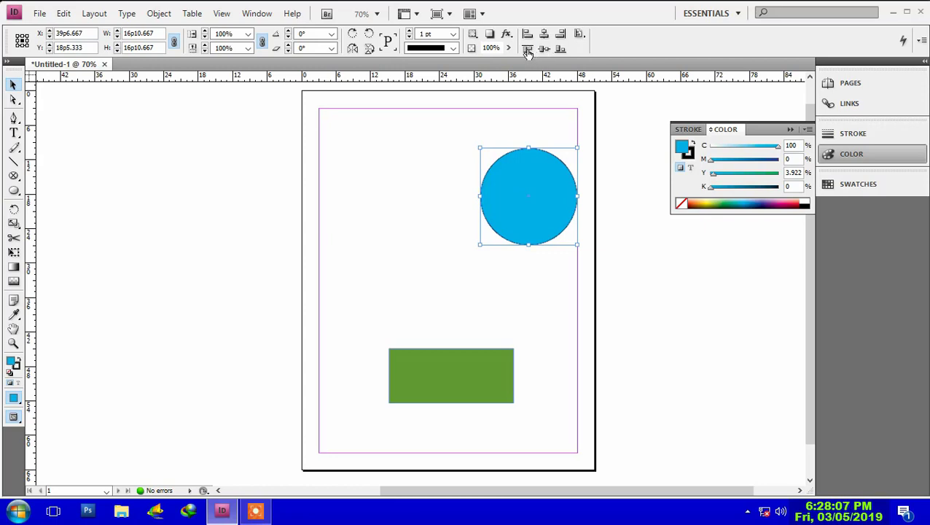
left_click(526, 48)
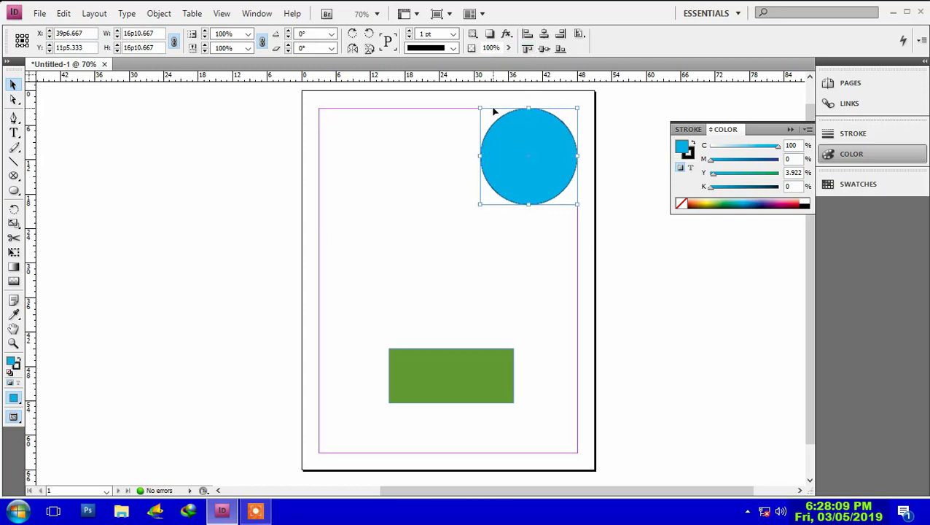
left_click(560, 49)
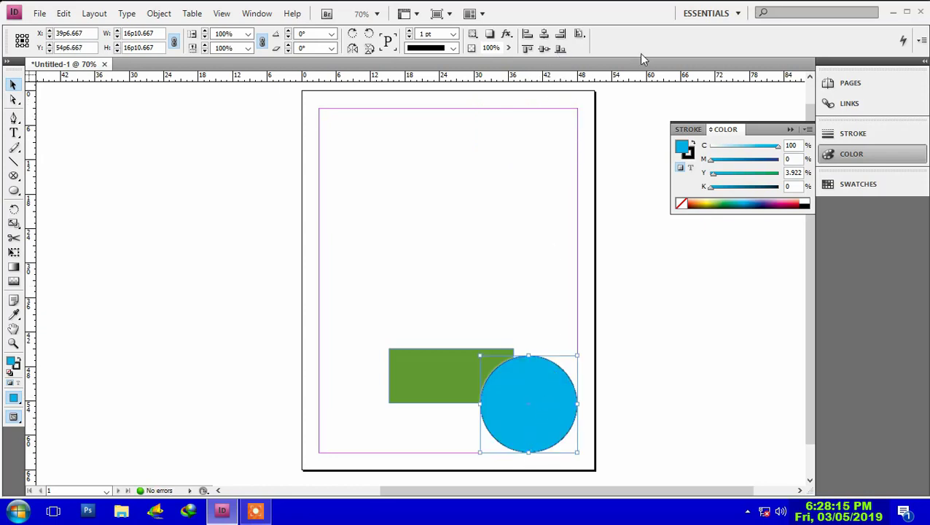
- Switch the alignment reference to Align to Page, move the circle to the upper page and align it to the page's left edge
left_click(579, 35)
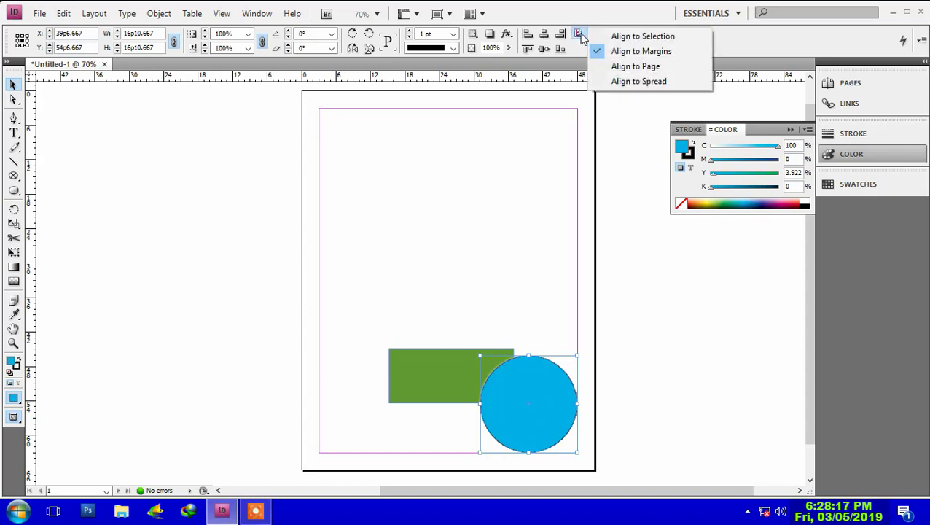
left_click(631, 70)
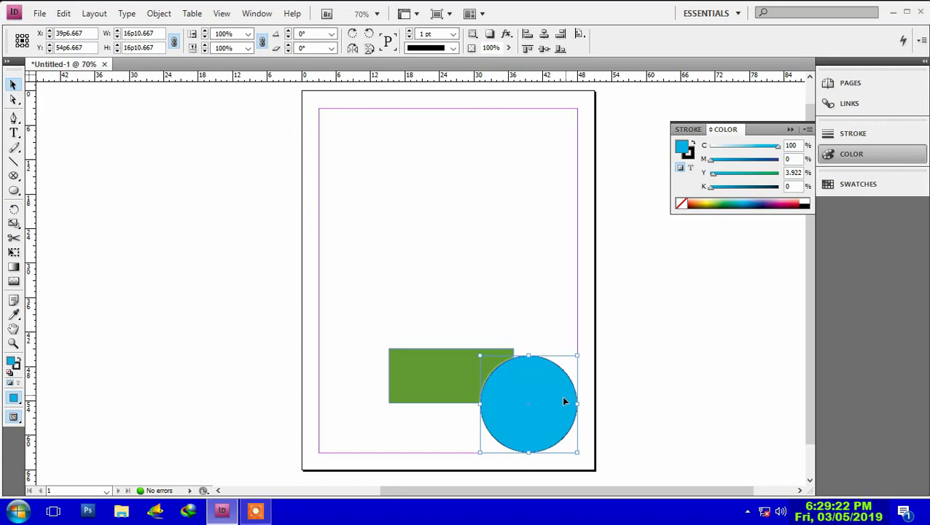
left_click_drag(529, 394, 497, 212)
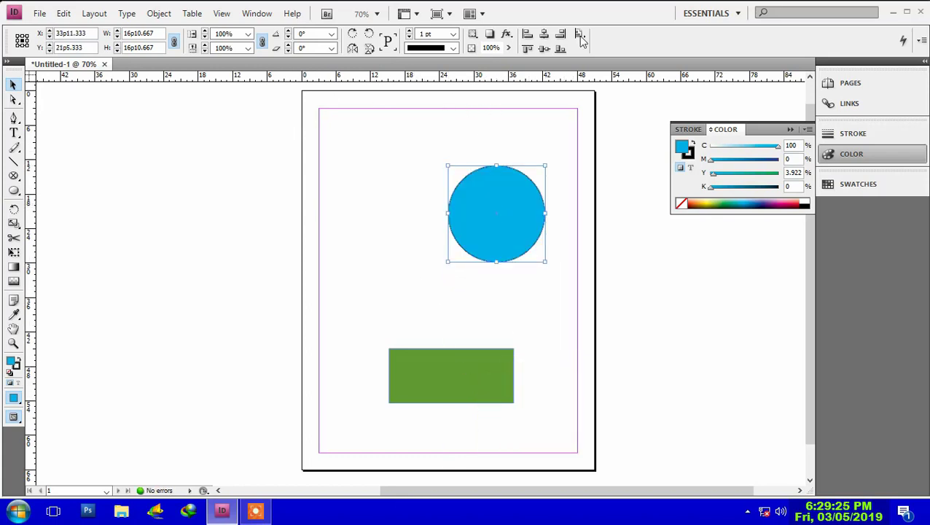
left_click(526, 34)
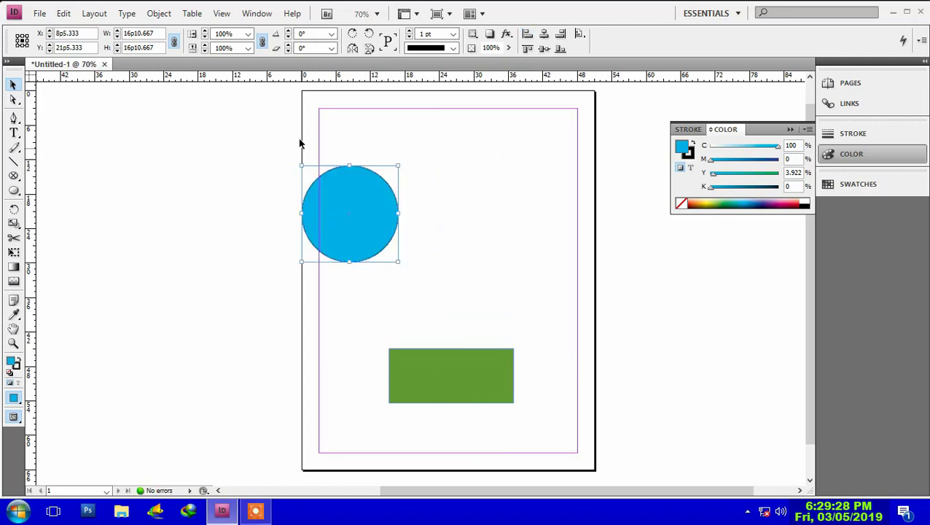
- Align the circle to the page's right edge, and with Align to Spread set, align it by horizontal center and left edge
left_click(565, 35)
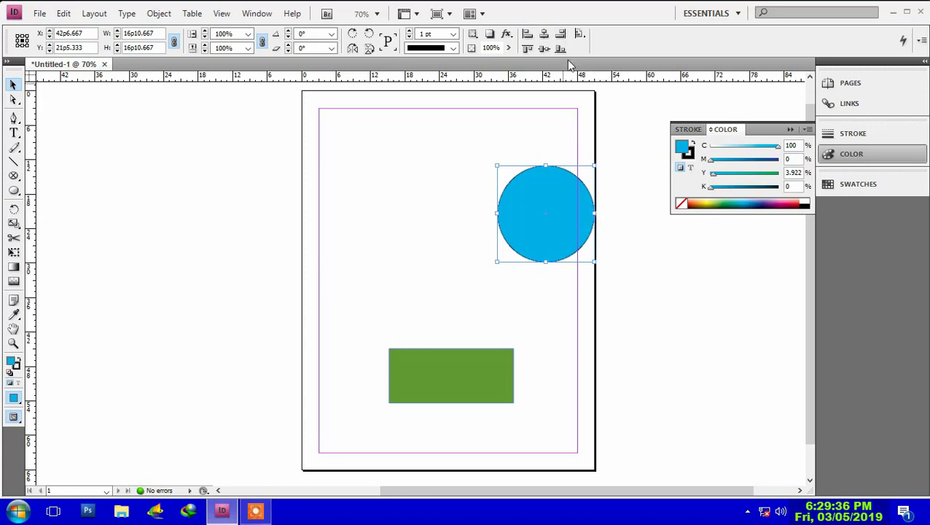
left_click(580, 35)
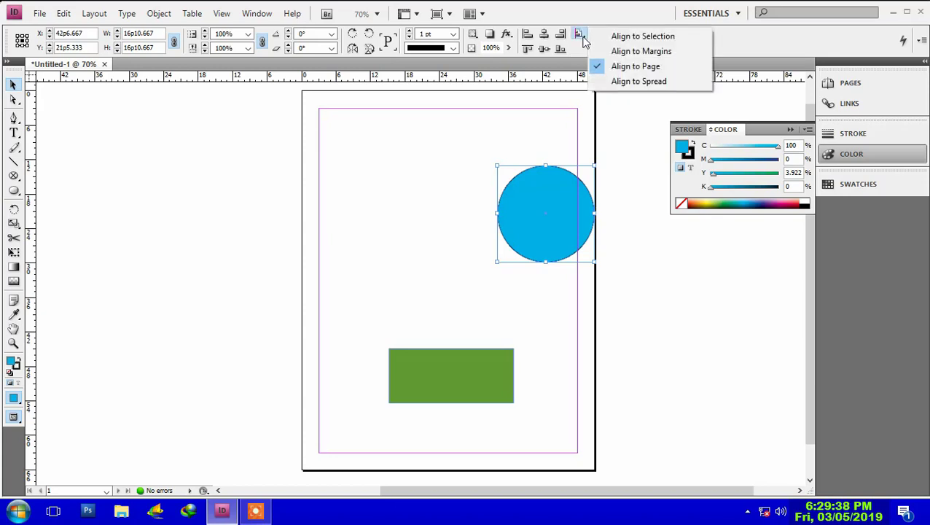
left_click(623, 82)
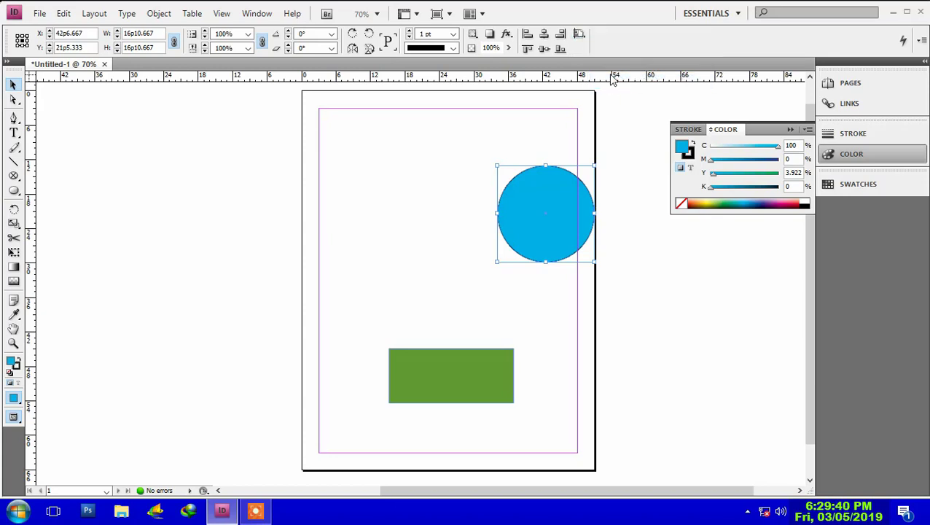
left_click(545, 35)
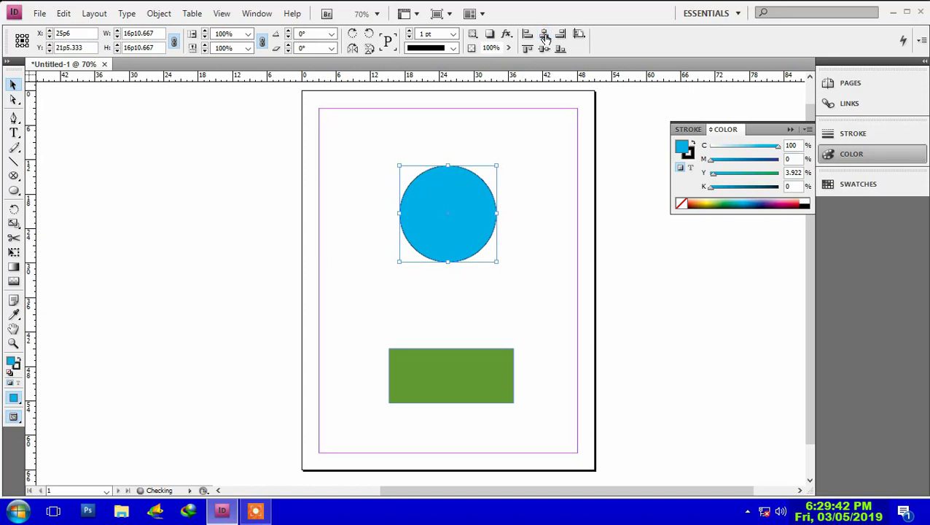
left_click(527, 35)
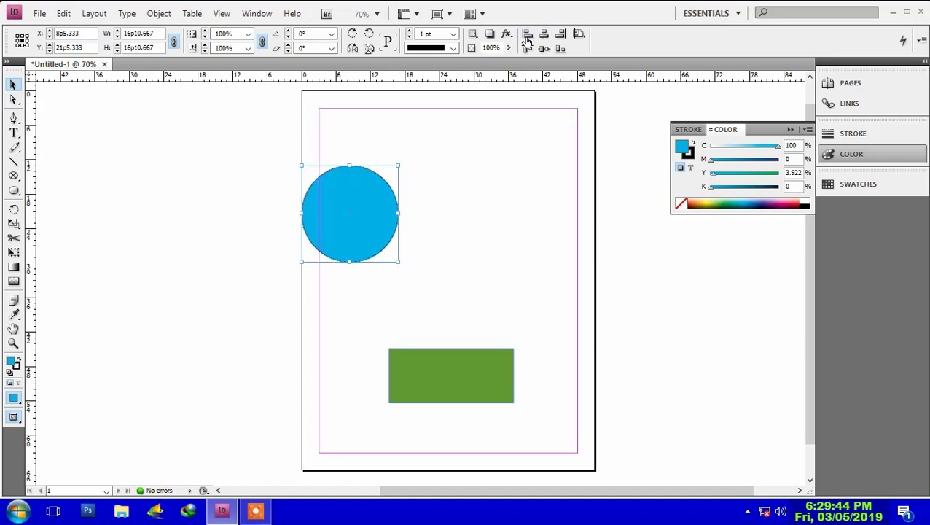
left_click(580, 34)
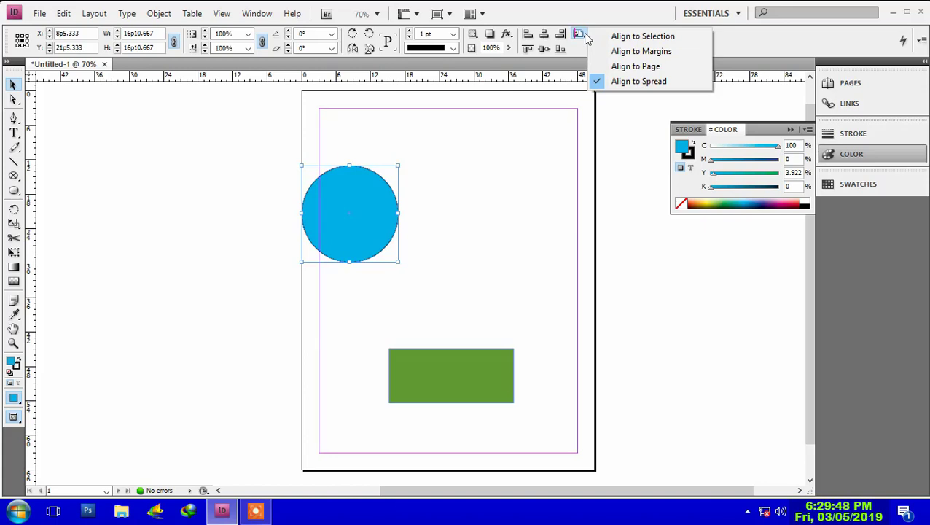
left_click(760, 43)
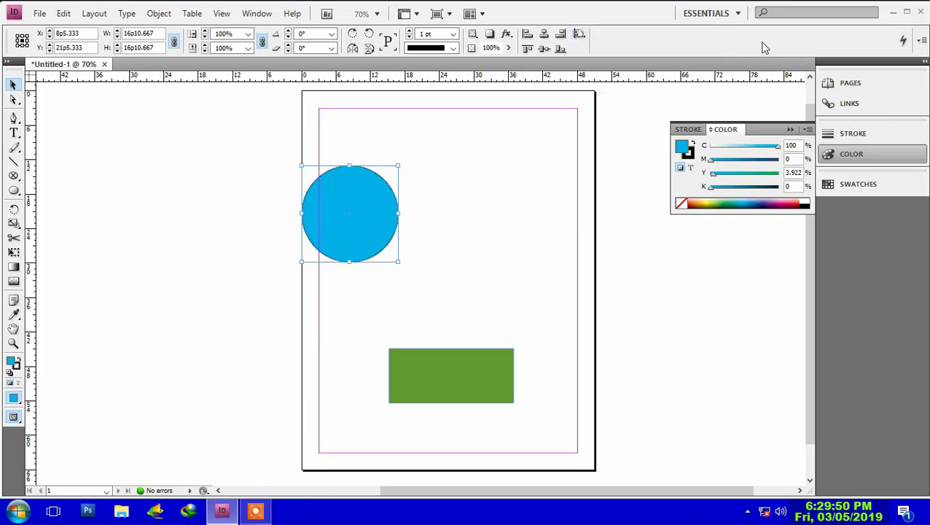
- Open the Advanced Type preferences through Quick Apply and cancel them without changes
left_click(905, 43)
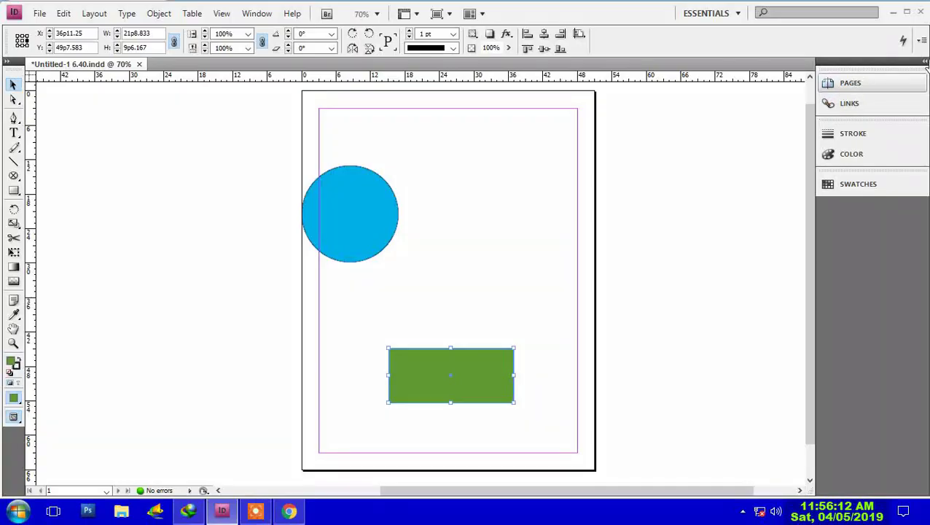
left_click(905, 44)
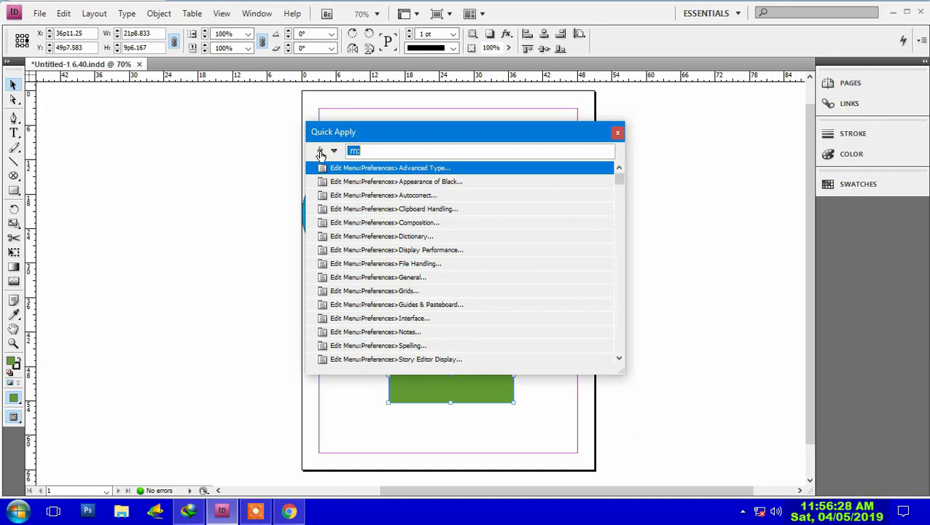
key("Return")
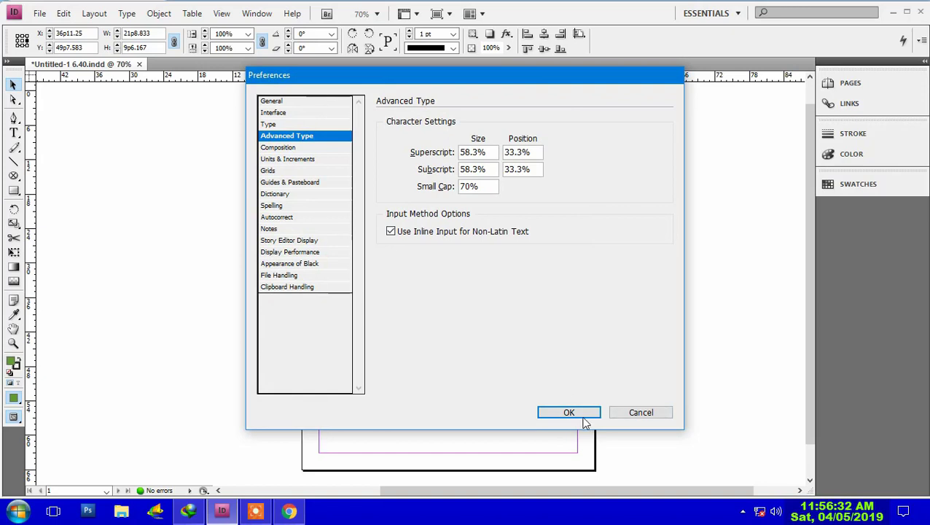
left_click(635, 413)
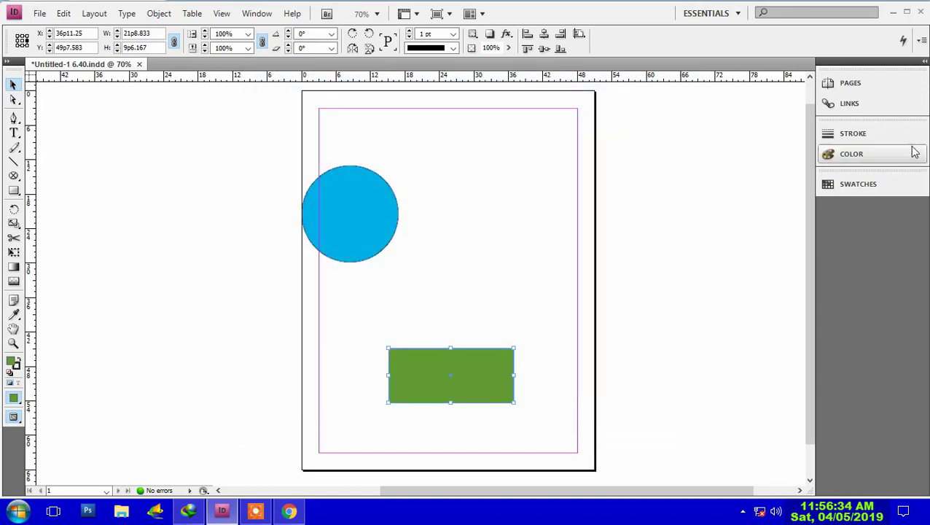
- Review the categories and the "m:" menu commands offered by Quick Apply, and search it for "new"
left_click(903, 41)
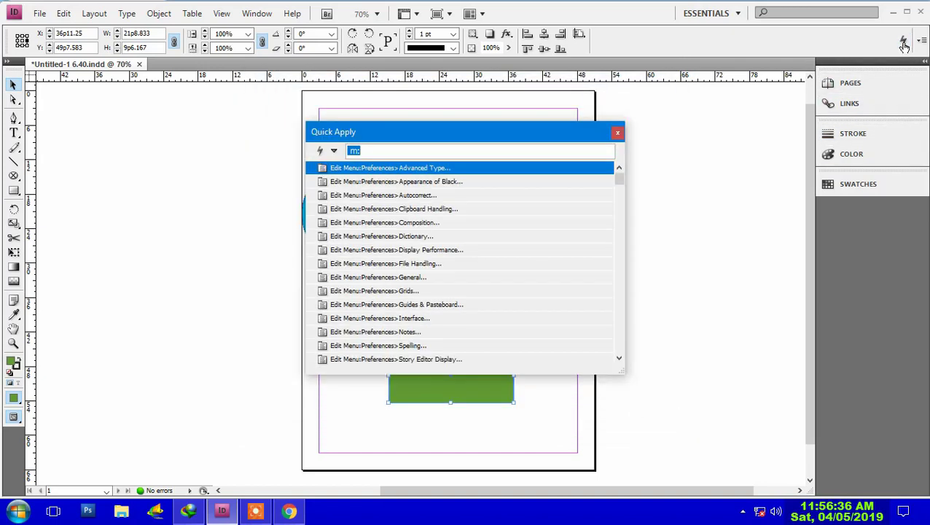
left_click(334, 152)
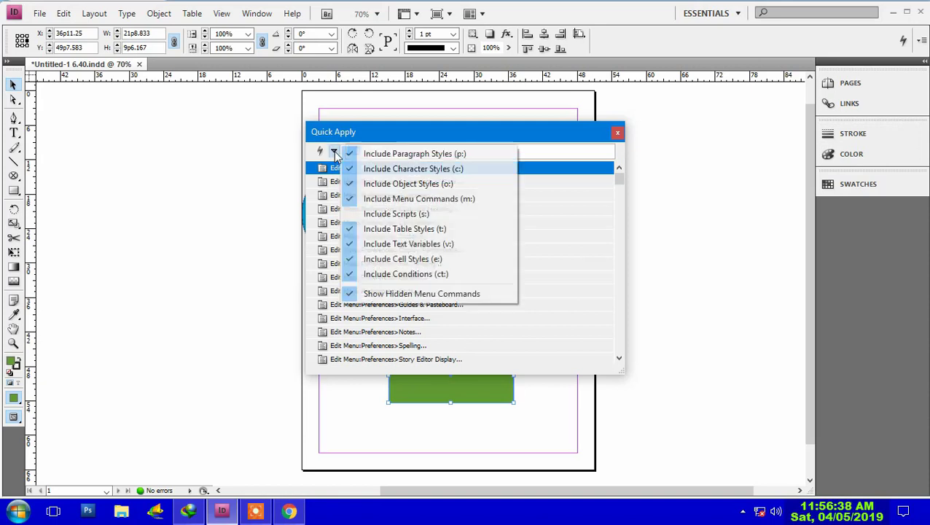
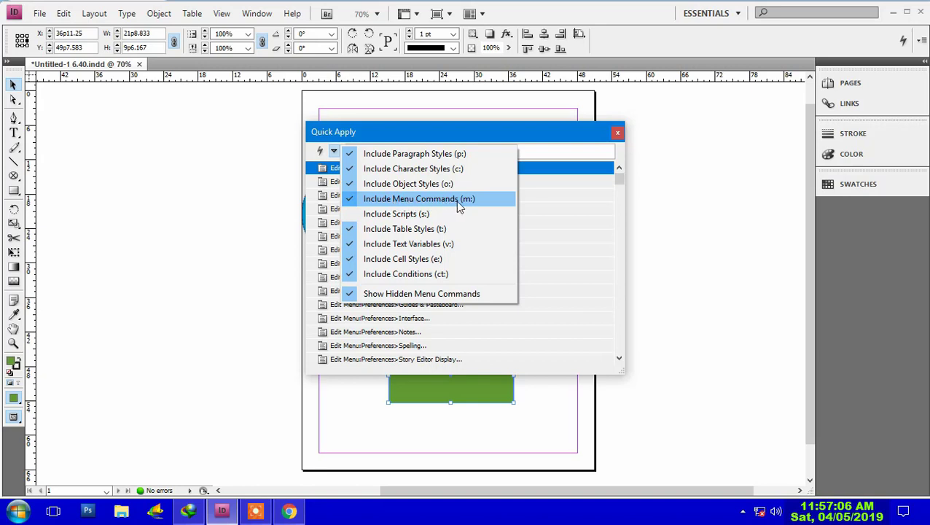
left_click(535, 129)
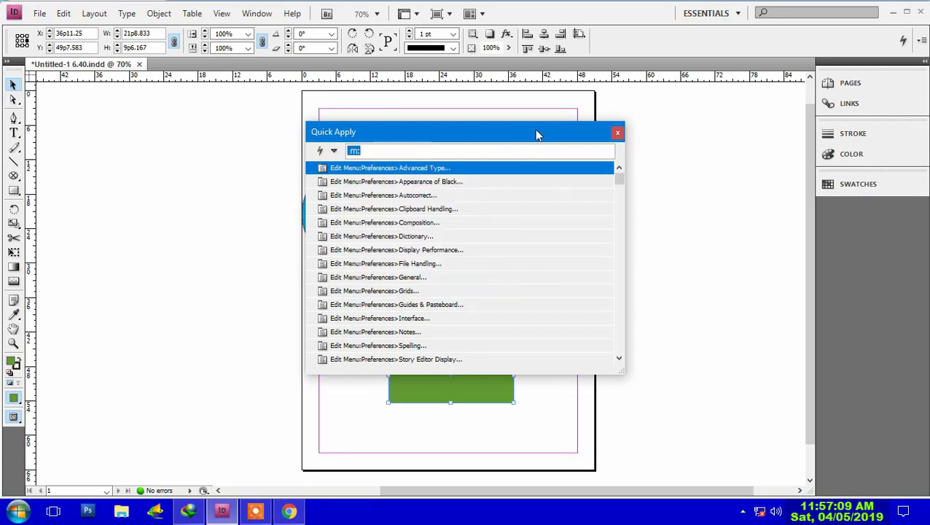
left_click(367, 151)
scroll(417, 211, "down", 4)
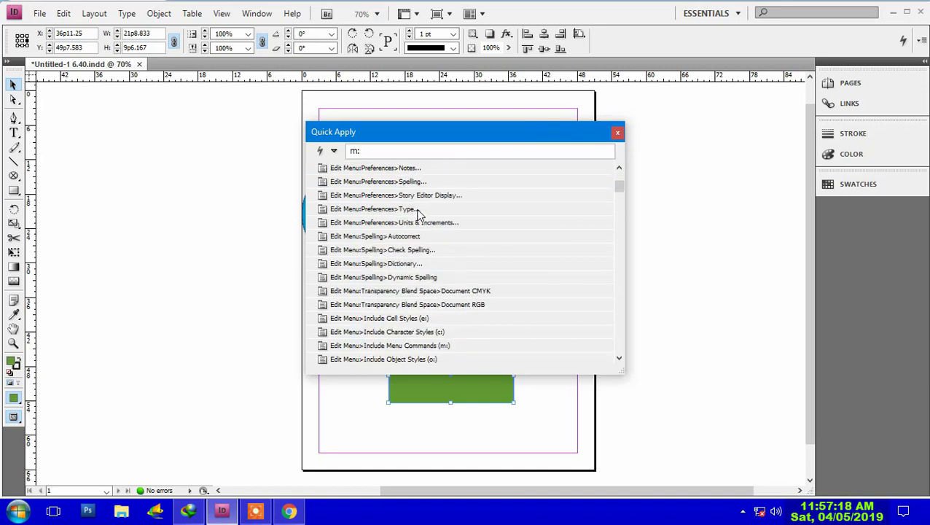
scroll(419, 209, "down", 10)
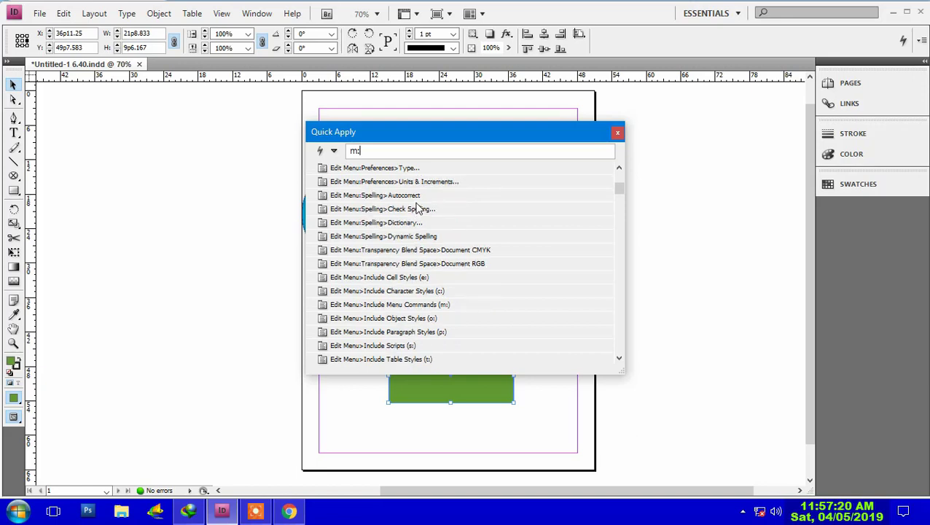
scroll(414, 211, "up", 3)
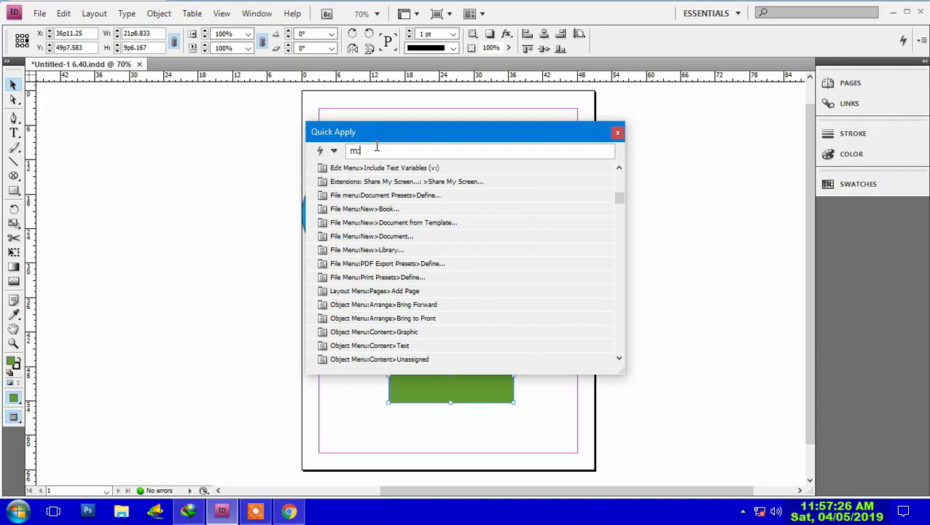
left_click_drag(376, 147, 334, 156)
type("new")
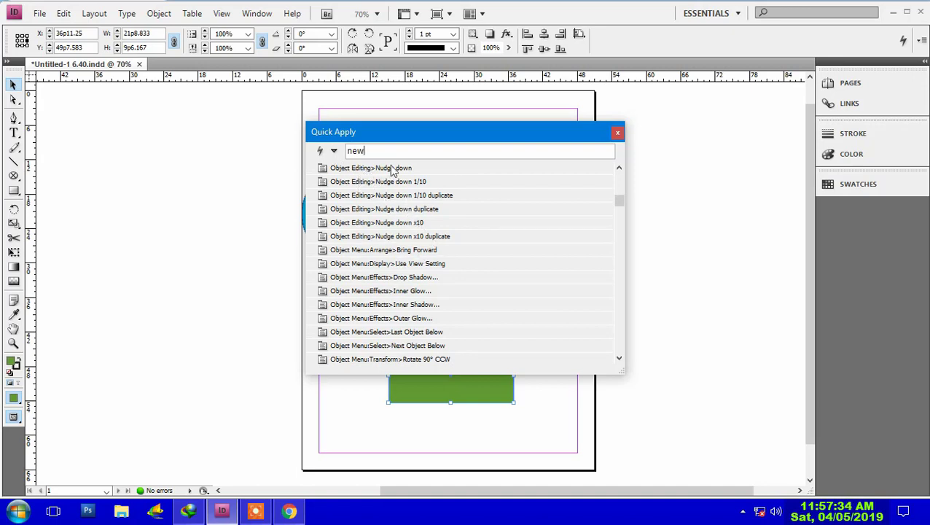
- Filter Quick Apply to menu commands with "m:", open Document Setup from the results and cancel it without changes
double_click(348, 151)
double_click(374, 150)
type("m")
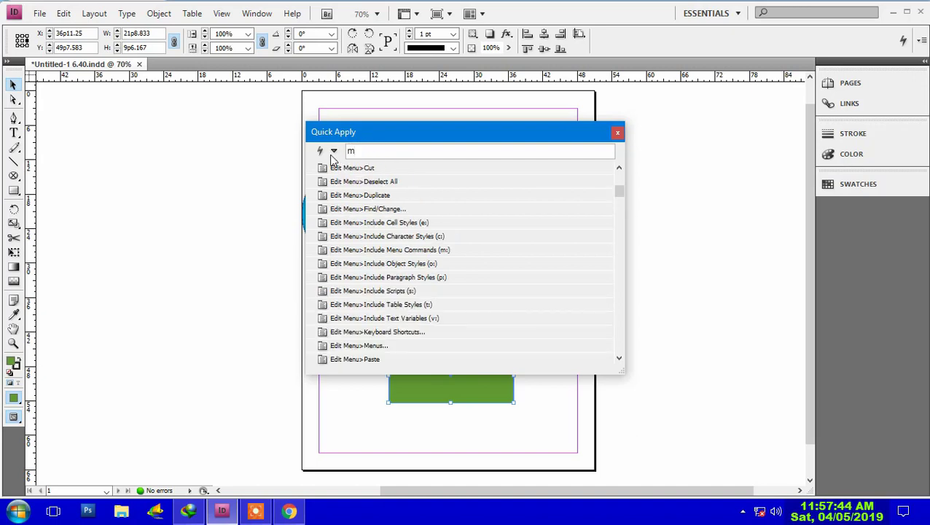
type(":")
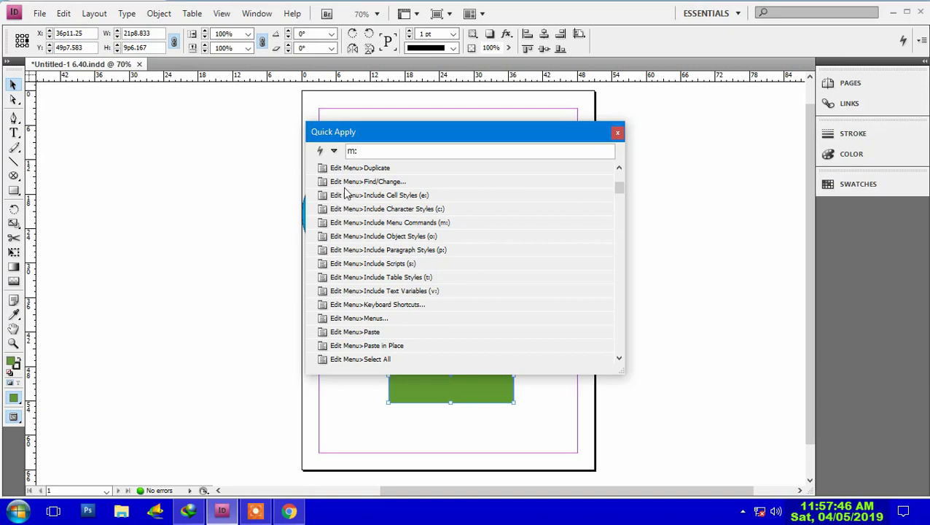
scroll(395, 239, "down", 5)
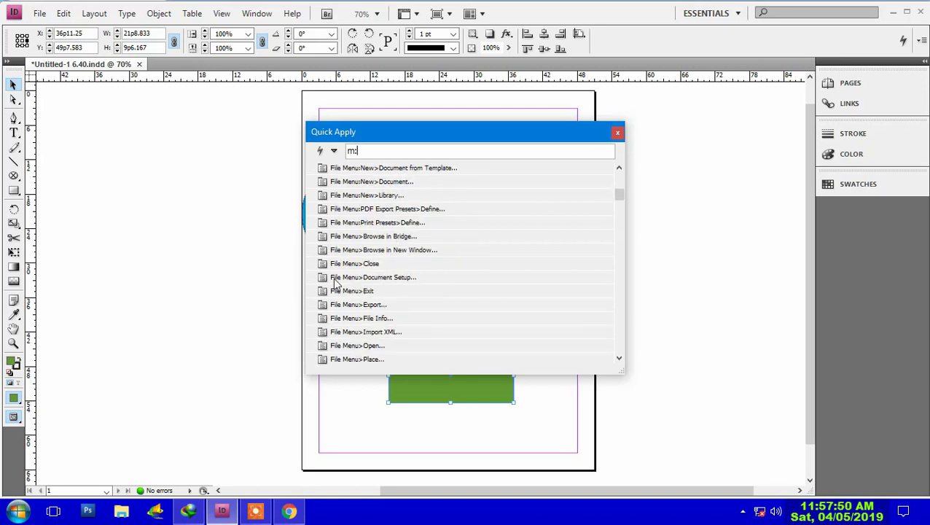
double_click(384, 281)
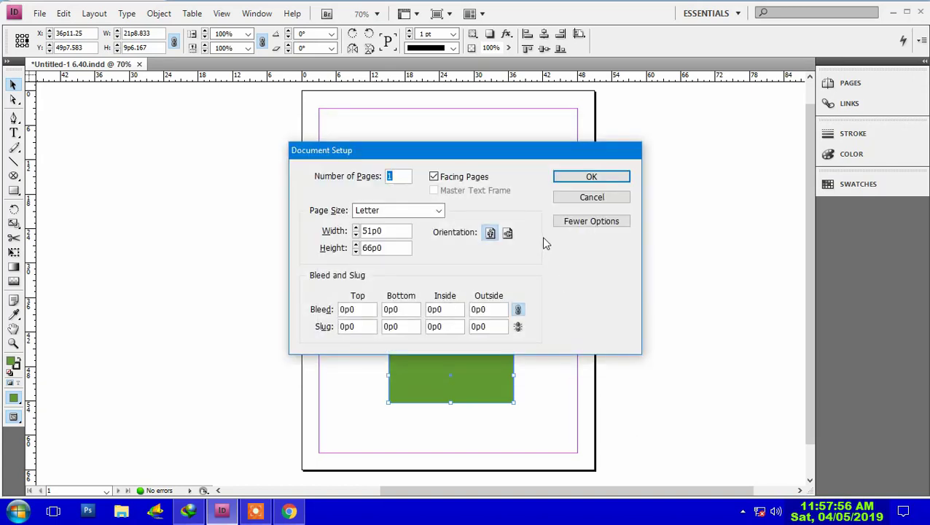
left_click(603, 204)
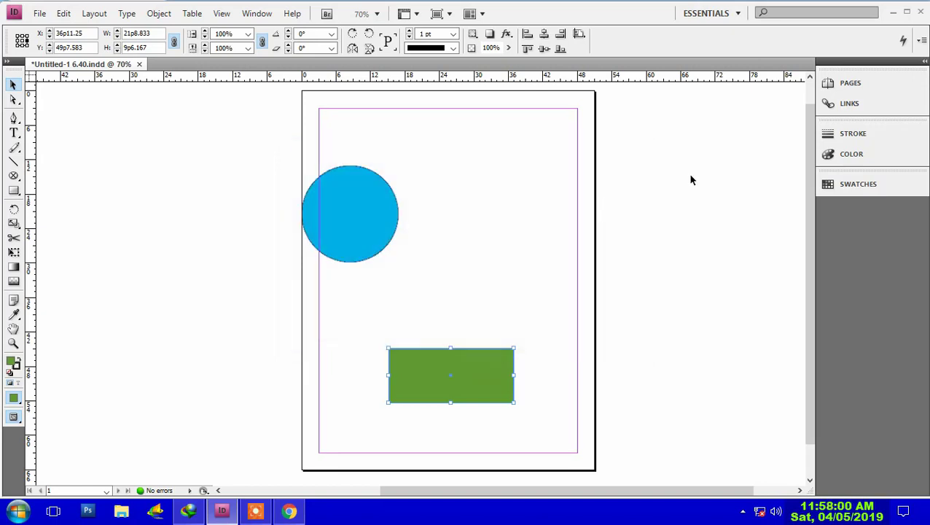
- Reopen Quick Apply, filter it to character styles with "c:" and review the include options
left_click(902, 42)
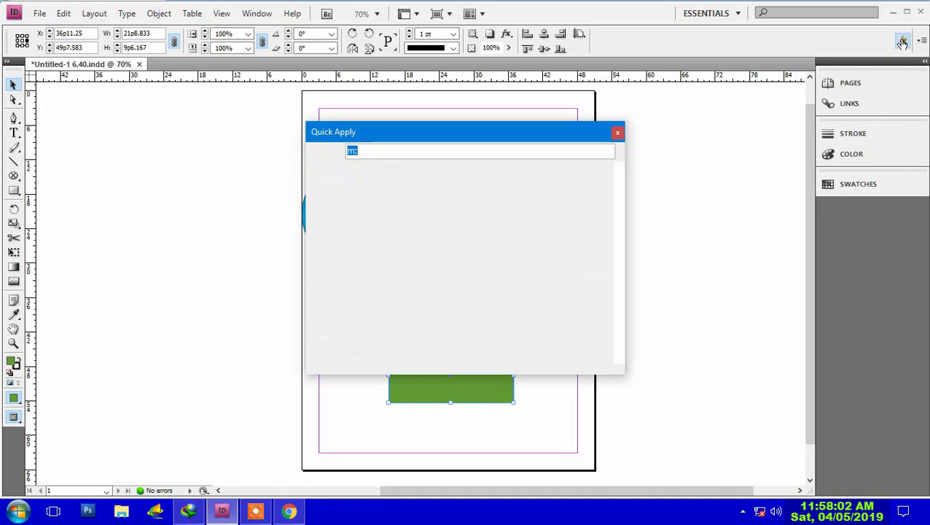
left_click(334, 151)
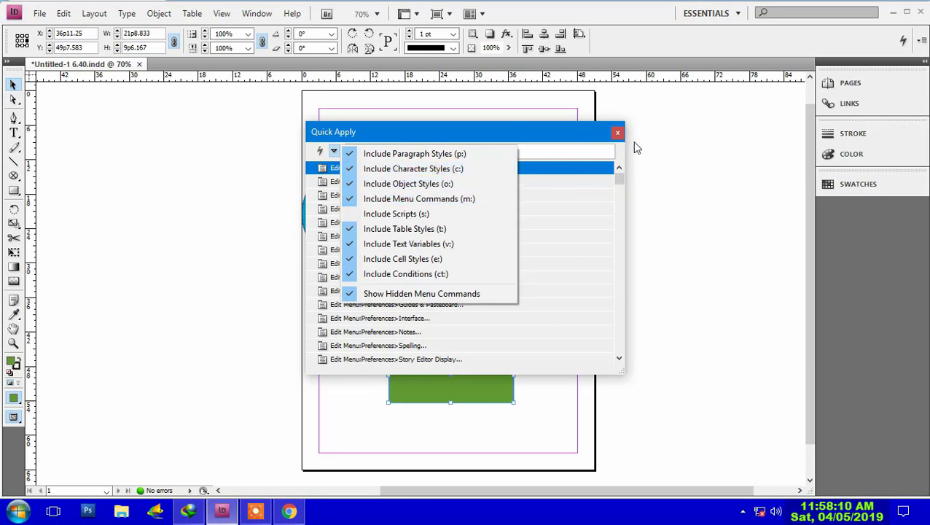
left_click(574, 132)
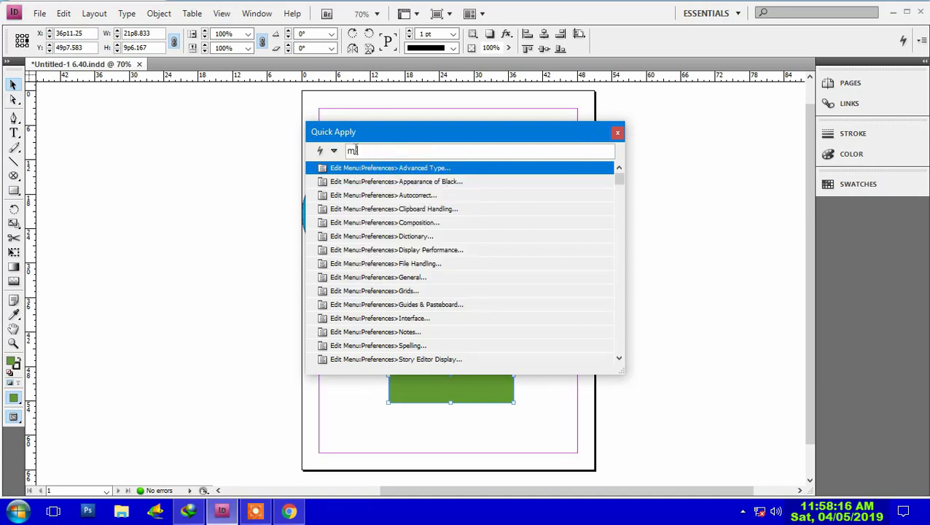
type("c")
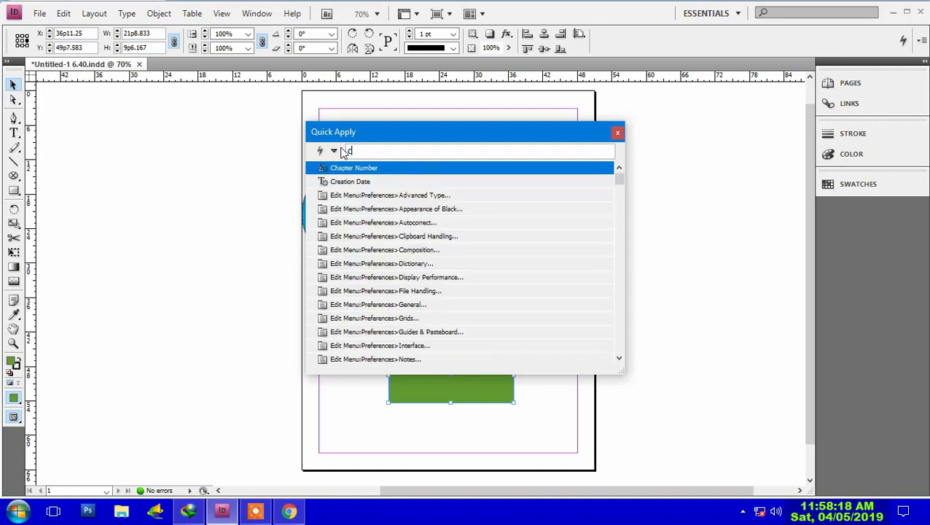
type(":")
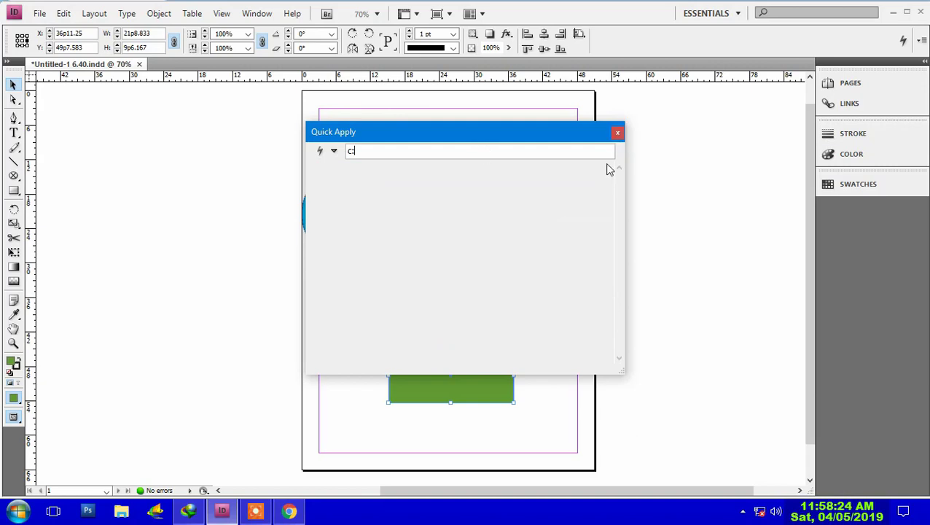
left_click(334, 153)
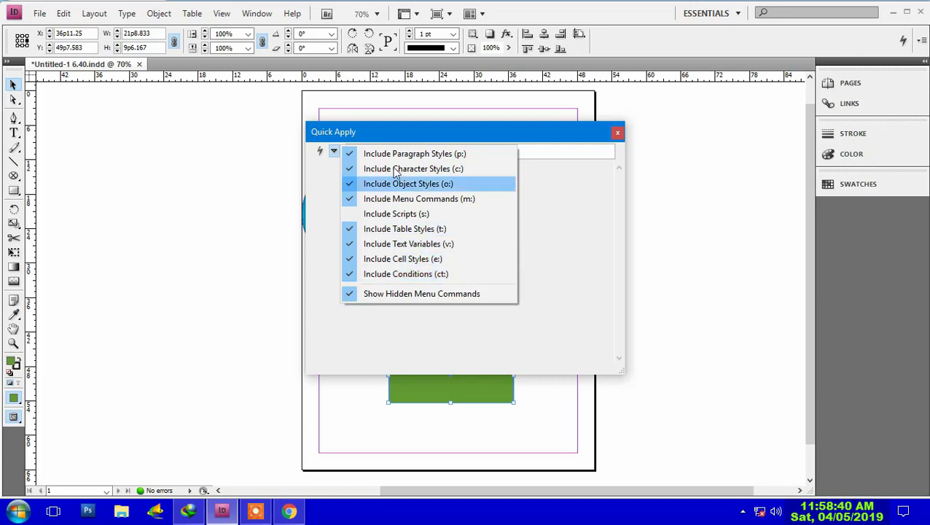
left_click(554, 132)
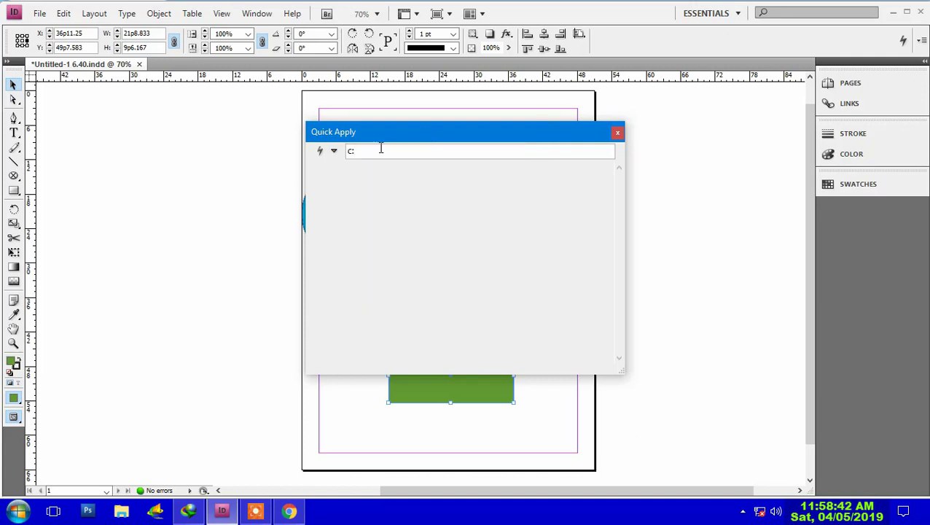
- Search Quick Apply for "color", open New Color Swatch, try cyan 56% with magenta 31%, and cancel the swatch
left_click_drag(369, 150, 333, 157)
type("colo")
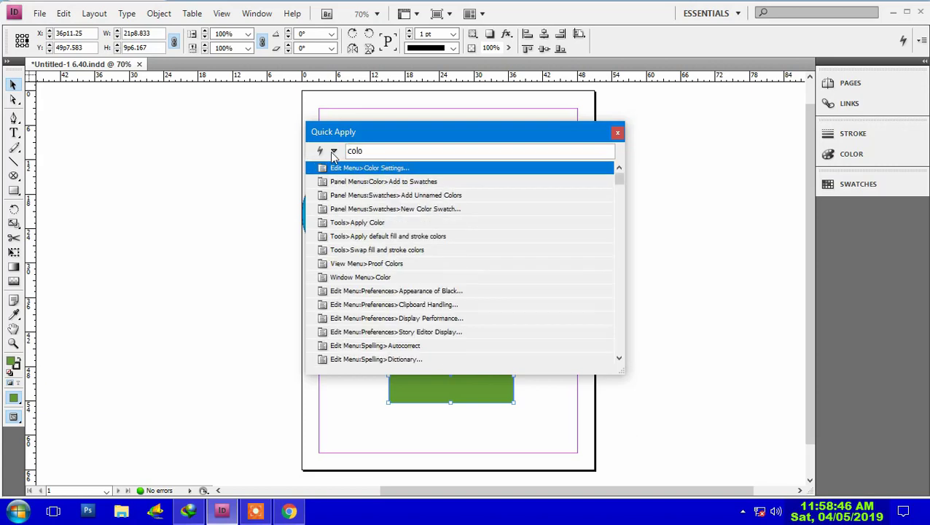
type("r")
left_click(362, 211)
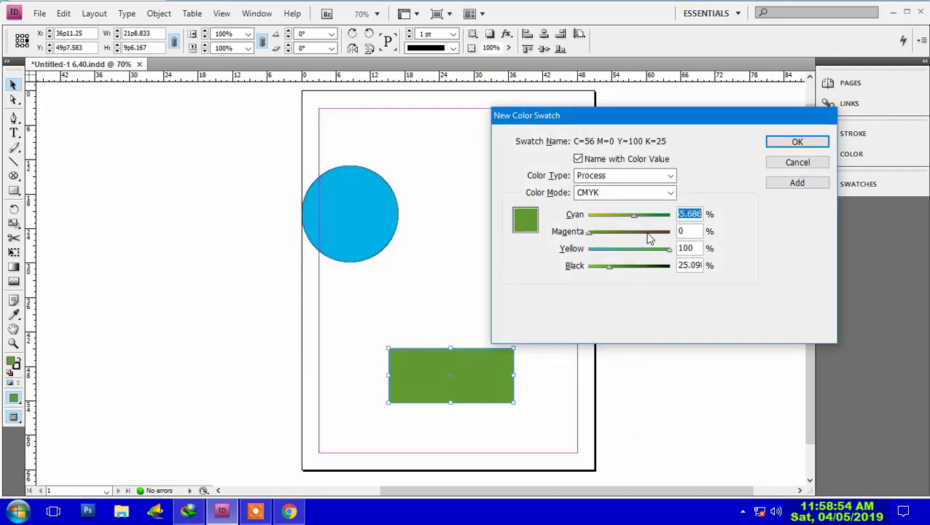
left_click(632, 217)
left_click_drag(632, 217, 614, 244)
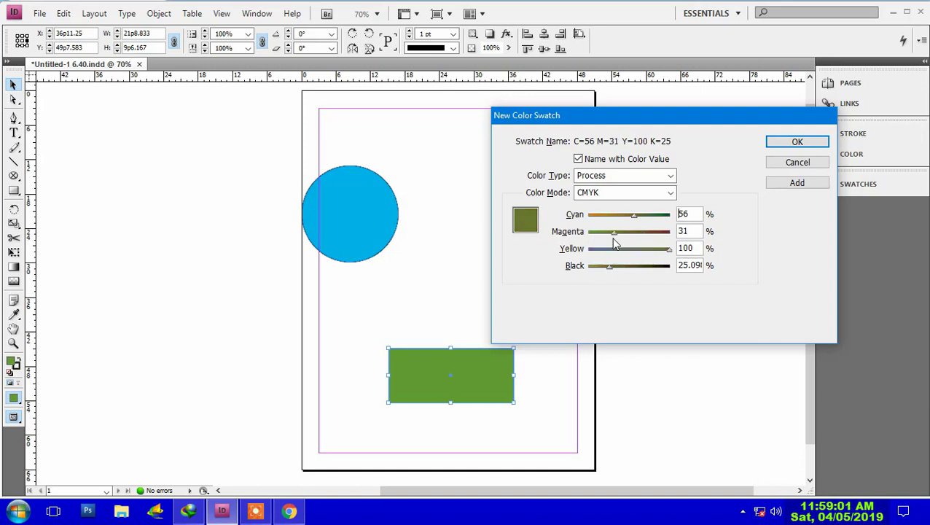
left_click(798, 163)
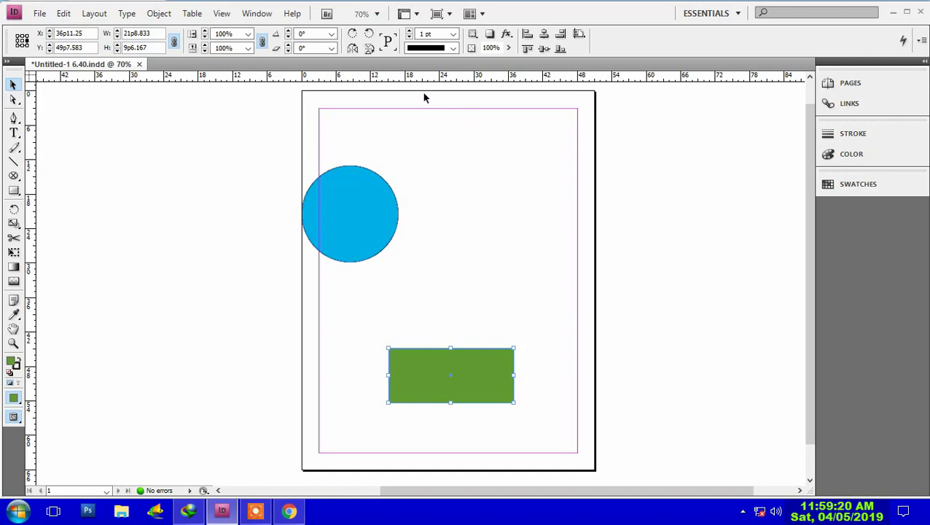
- Create a dash stroke style named New Stroke Style with a longer first dash and a second dash starting at 1p5.432 with length 0p1.622
left_click(921, 43)
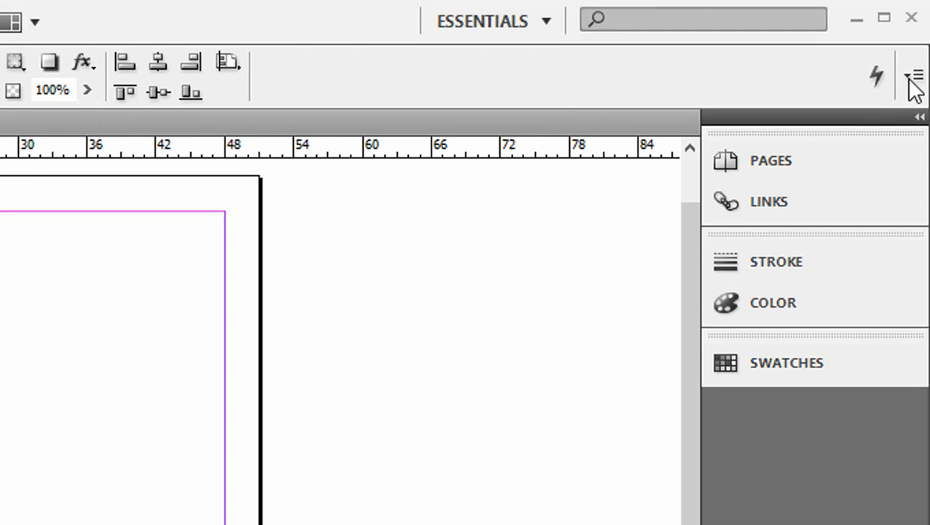
left_click(912, 77)
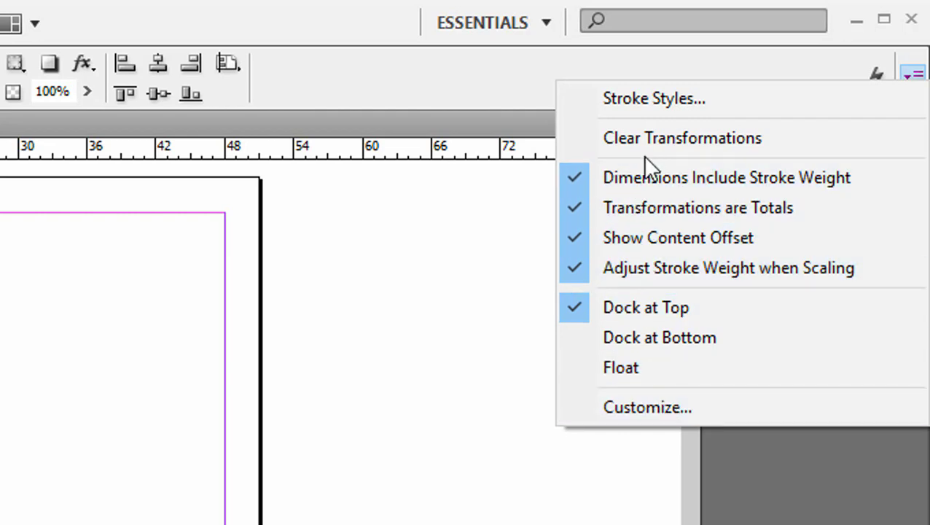
left_click(648, 101)
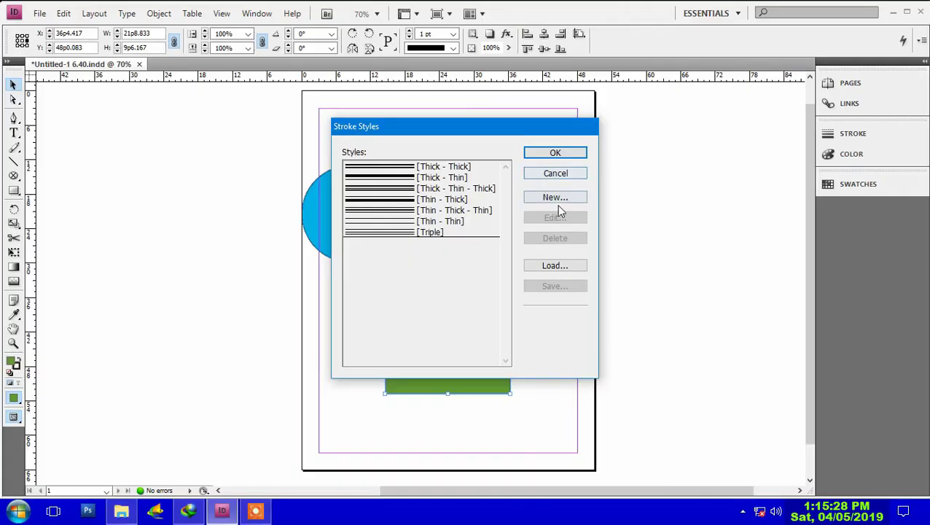
left_click(555, 197)
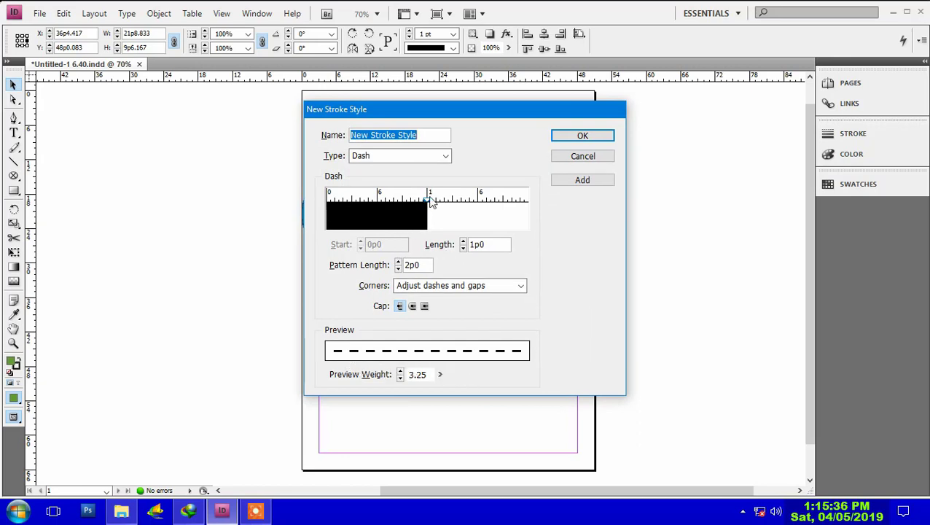
mouse_move(429, 204)
left_mouse_down()
mouse_move(491, 203)
mouse_move(473, 211)
mouse_move(489, 212)
left_mouse_up()
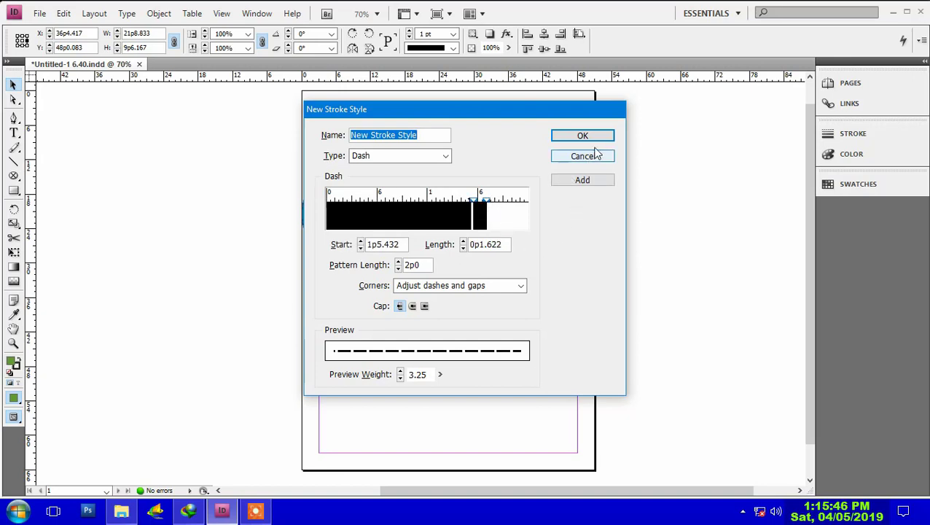
left_click(587, 187)
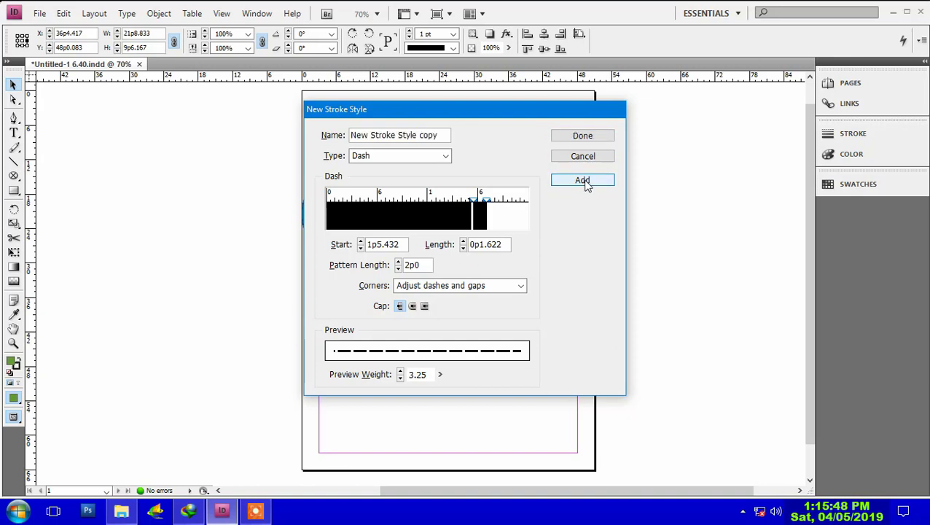
left_click(589, 141)
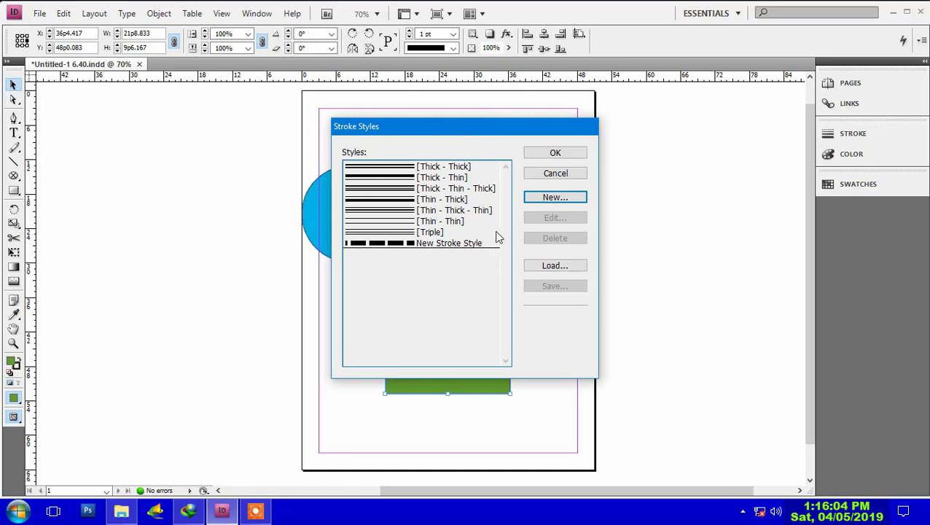
left_click(566, 159)
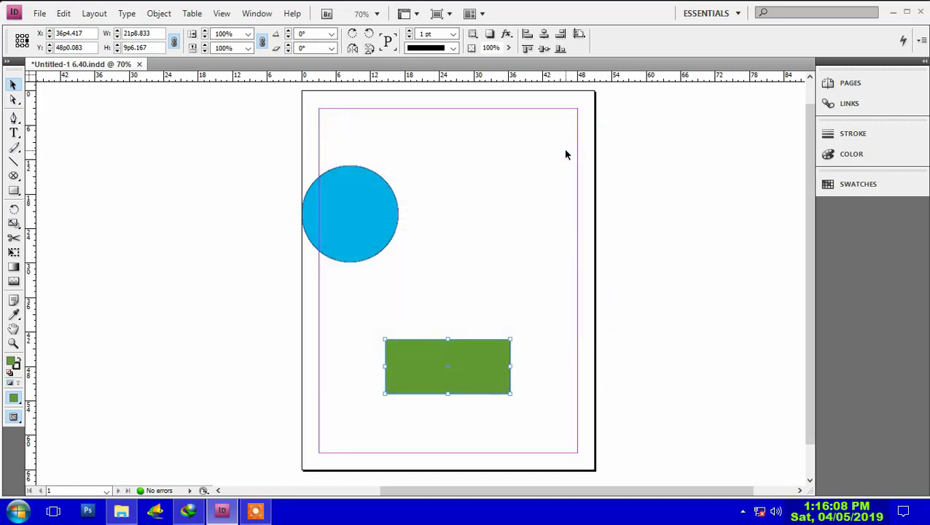
- Rotate the green rectangle 90° clockwise and clear its transformations
left_click(921, 42)
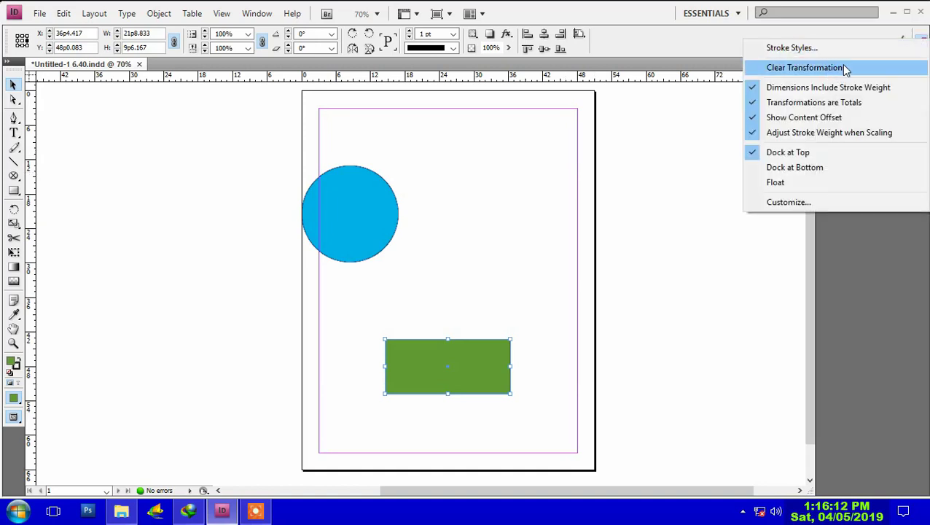
left_click(694, 42)
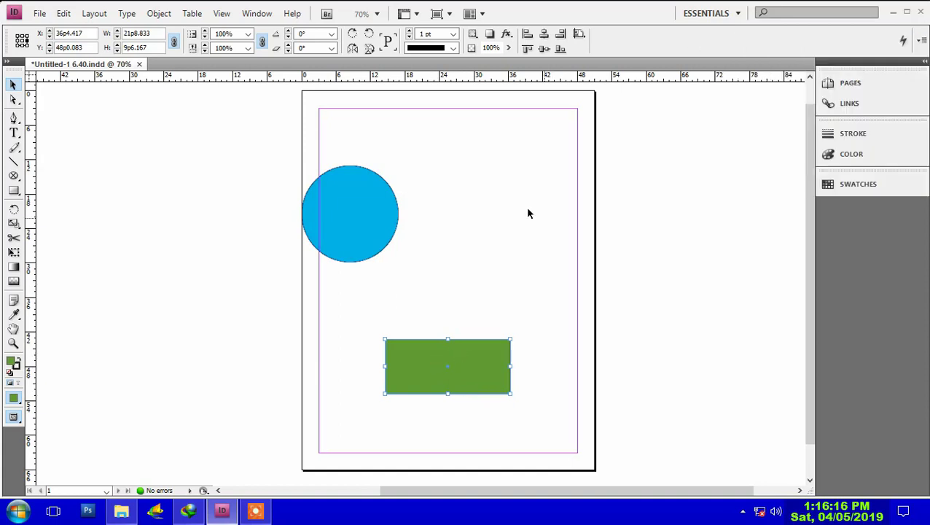
left_click(353, 35)
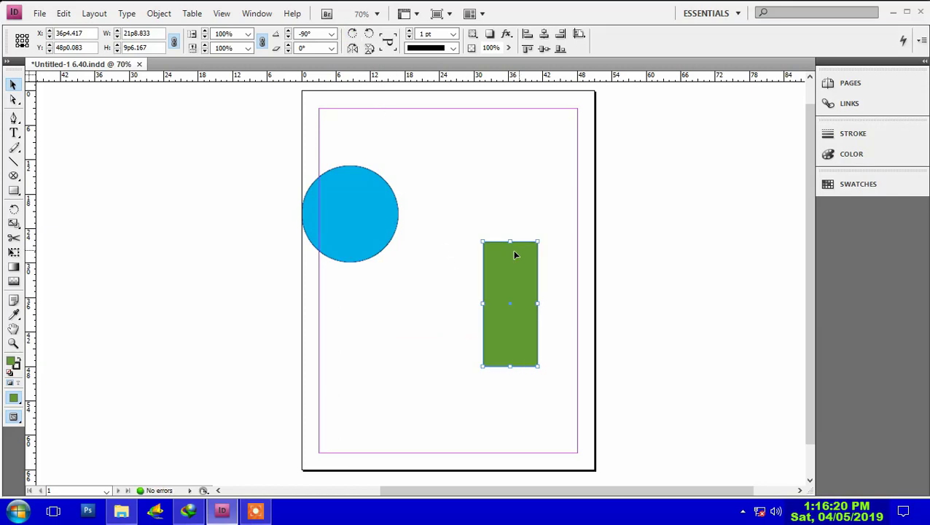
left_click(922, 41)
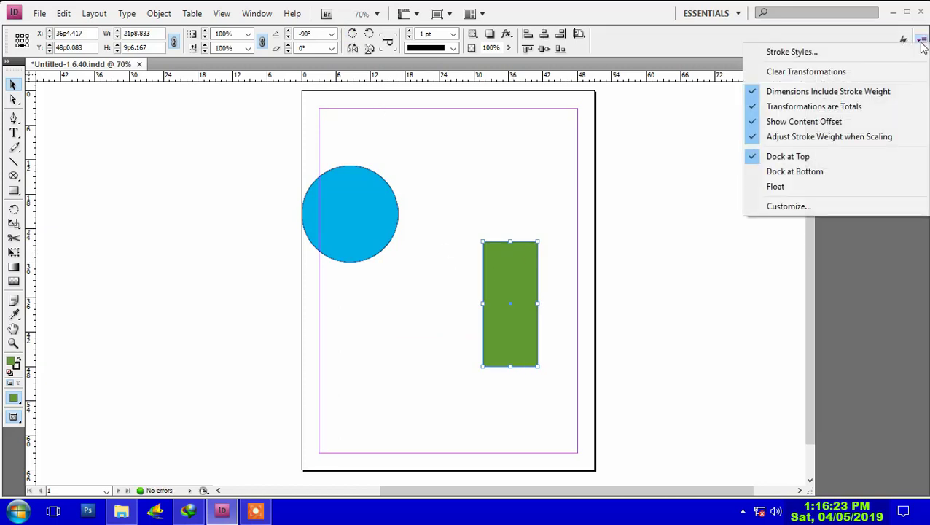
left_click(814, 75)
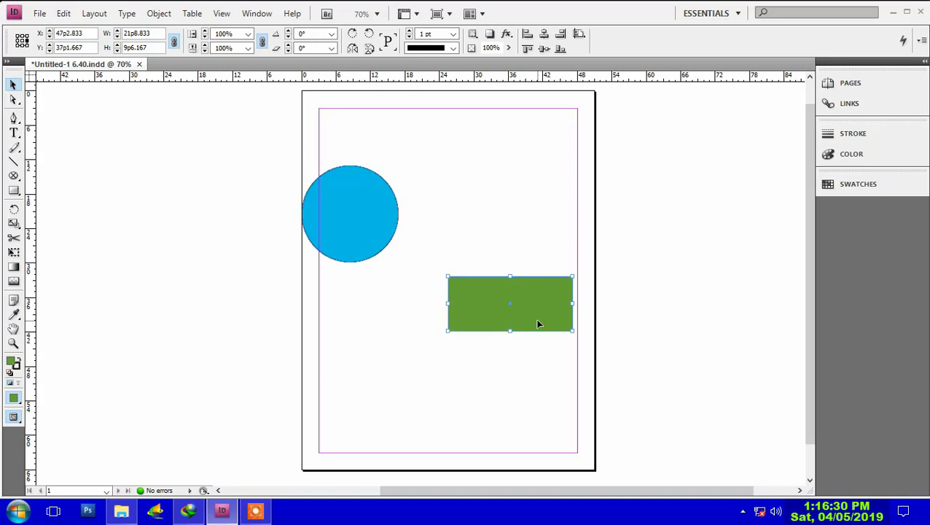
- Set the green rectangle's stroke weight to 5 pt
left_click(922, 41)
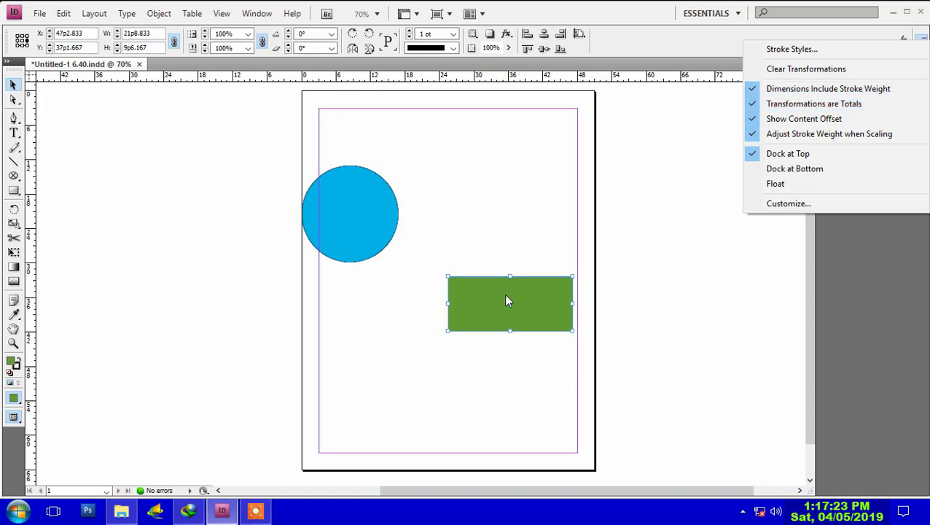
left_click(453, 35)
left_click(453, 34)
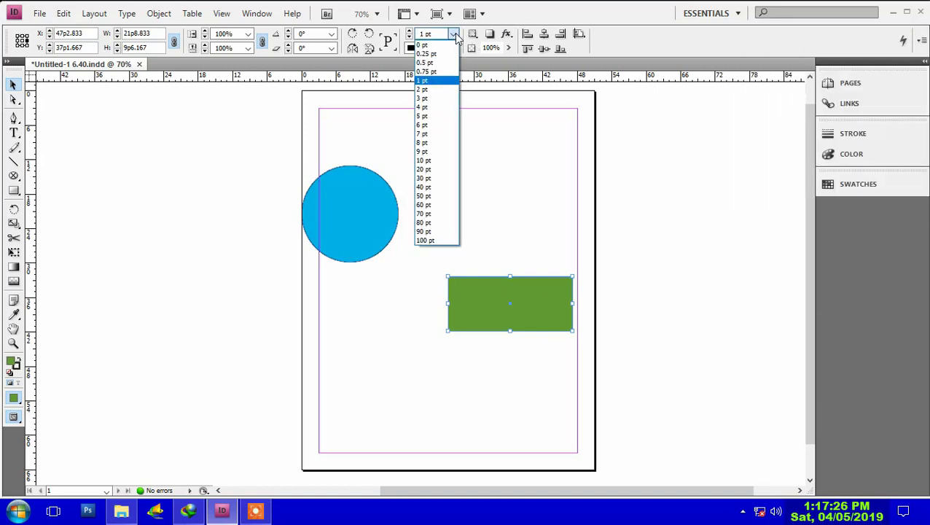
left_click(423, 117)
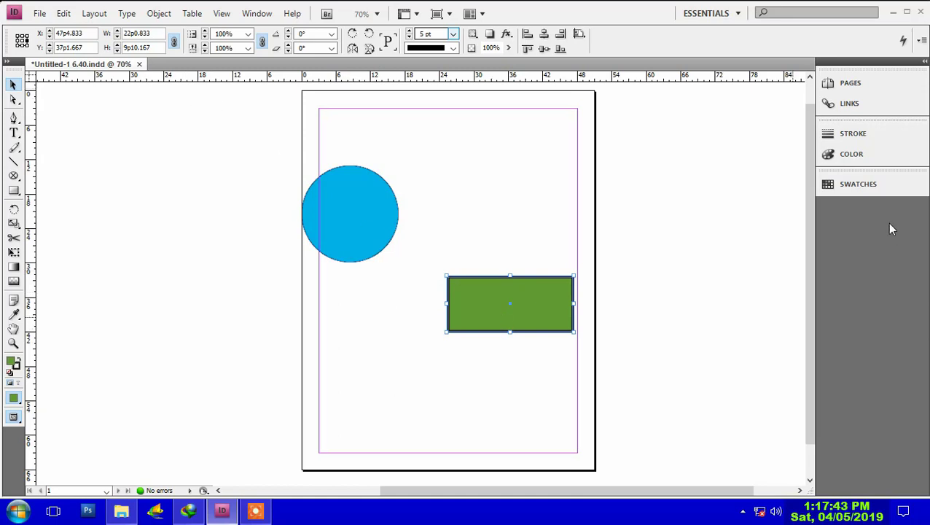
- Turn Dimensions Include Stroke Weight off and back on for the selected green rectangle
left_click(921, 40)
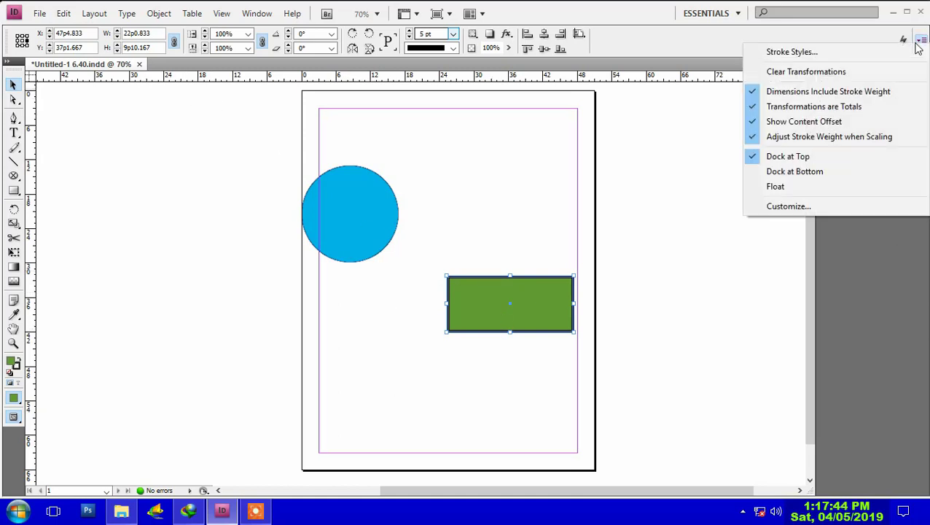
left_click(809, 92)
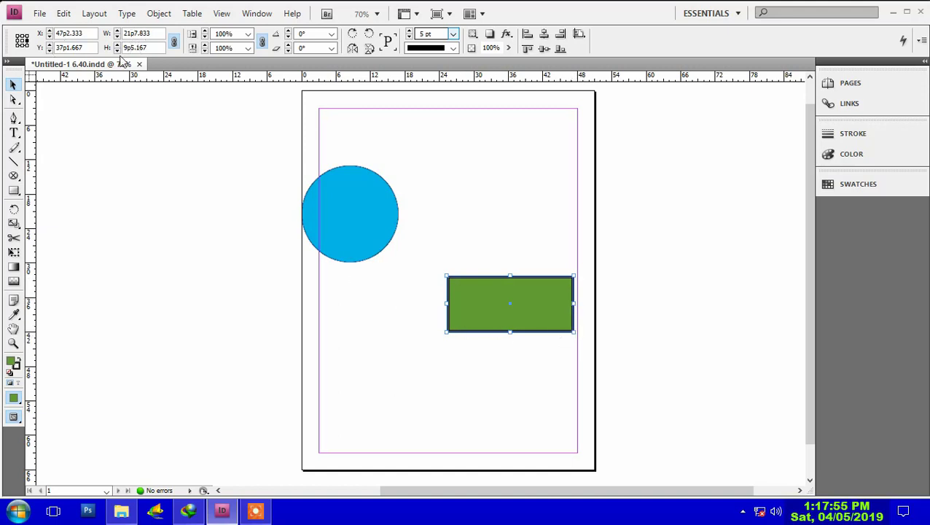
left_click(921, 44)
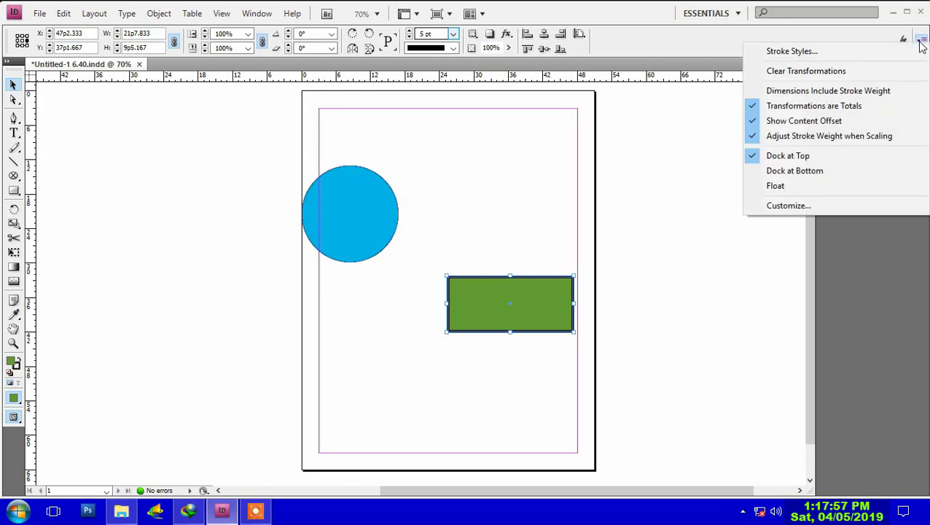
left_click(823, 91)
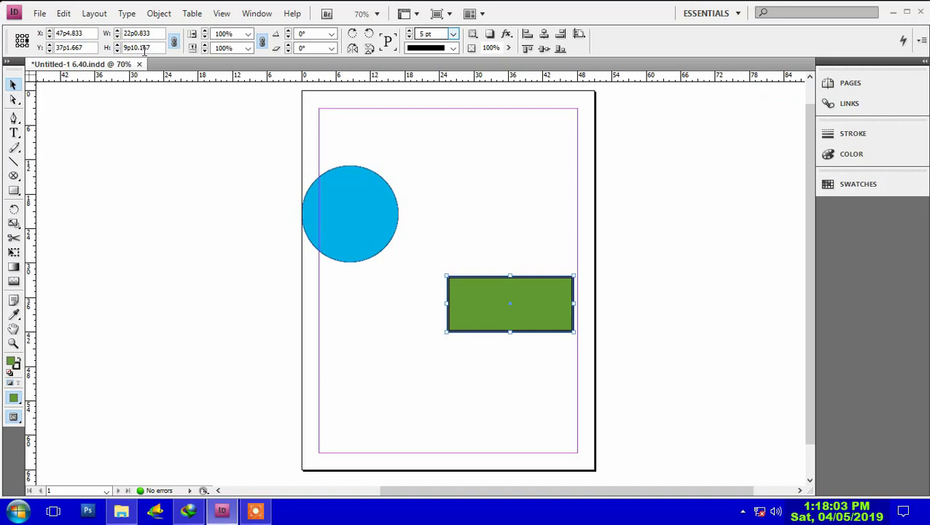
left_click(920, 42)
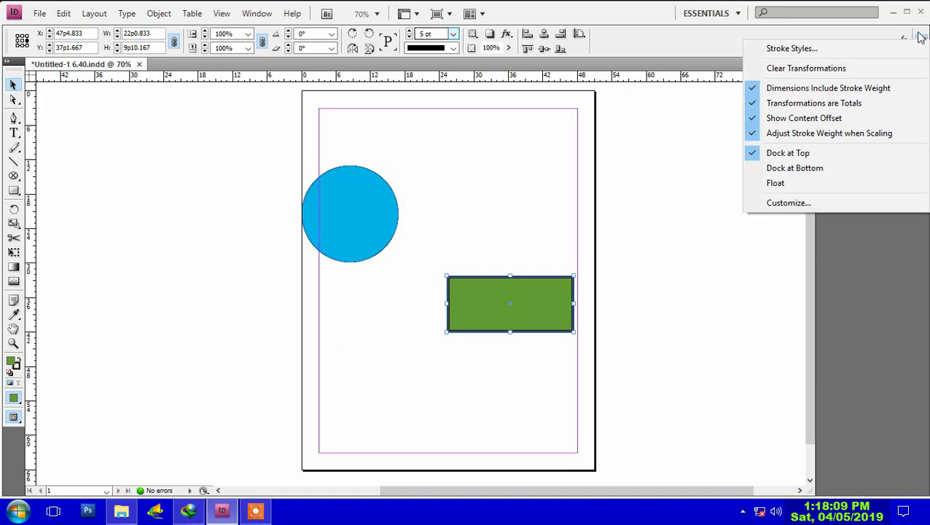
left_click(922, 41)
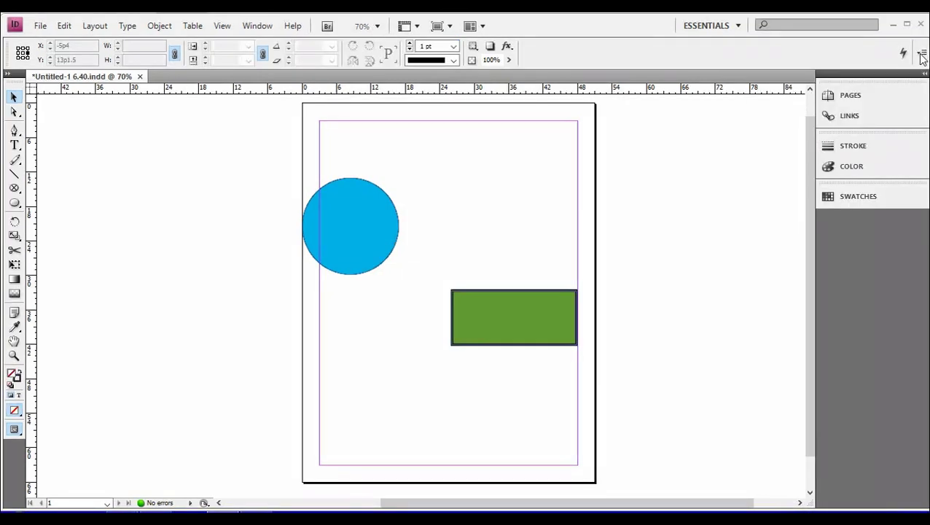
- Draw a text frame about 25p3 by 13p5 near the page's upper edge and an ellipse about 9p6 by 8p11 inside it
left_click(921, 56)
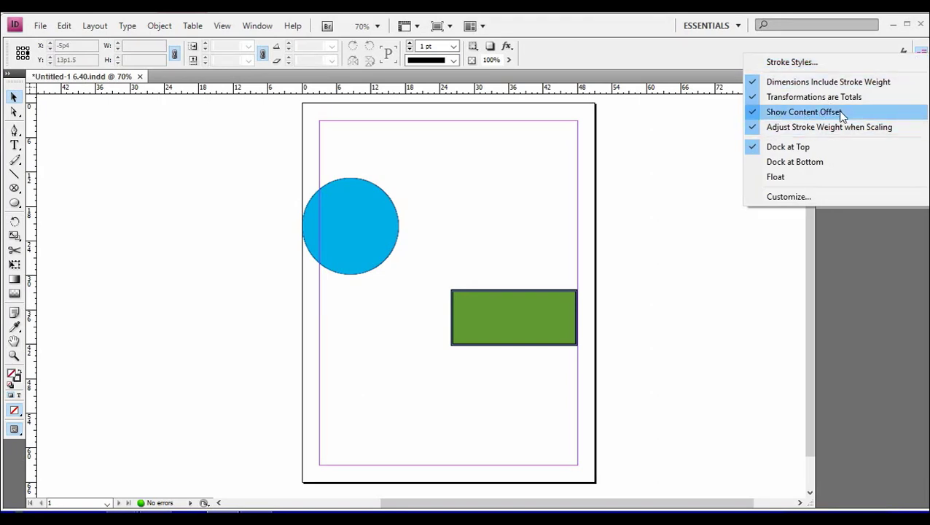
left_click(61, 153)
left_click(14, 143)
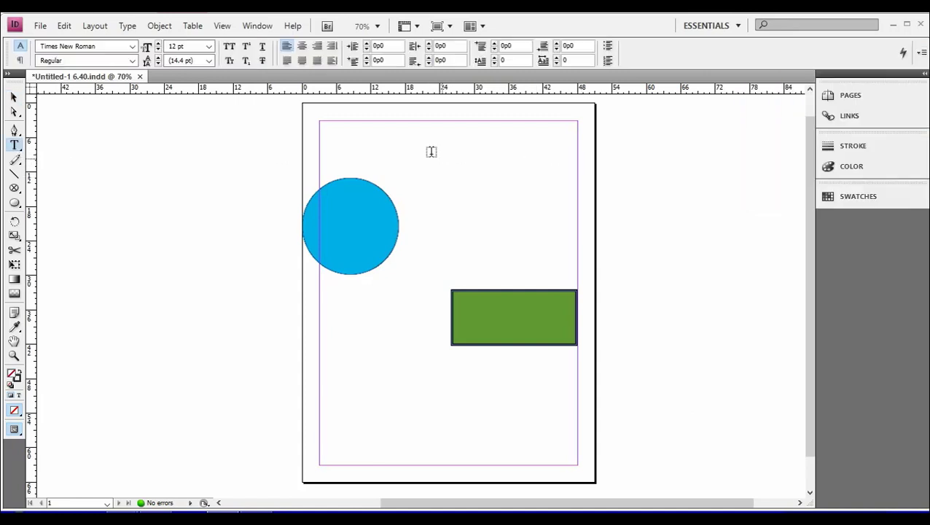
left_click_drag(415, 146, 560, 222)
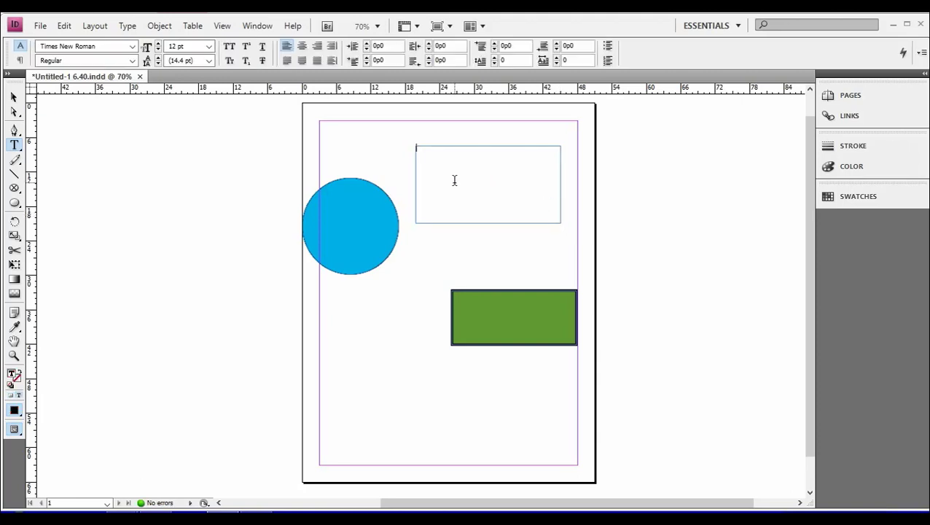
left_click(14, 202)
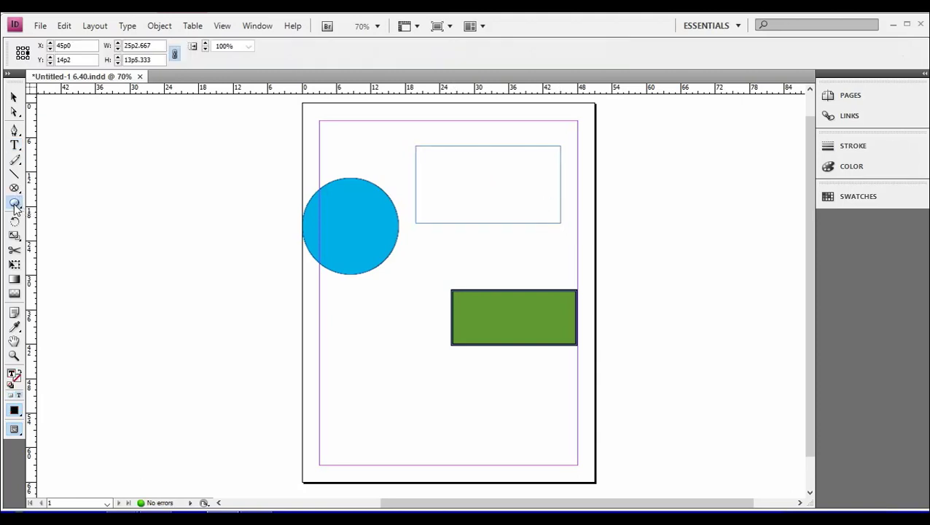
left_click_drag(470, 161, 525, 212)
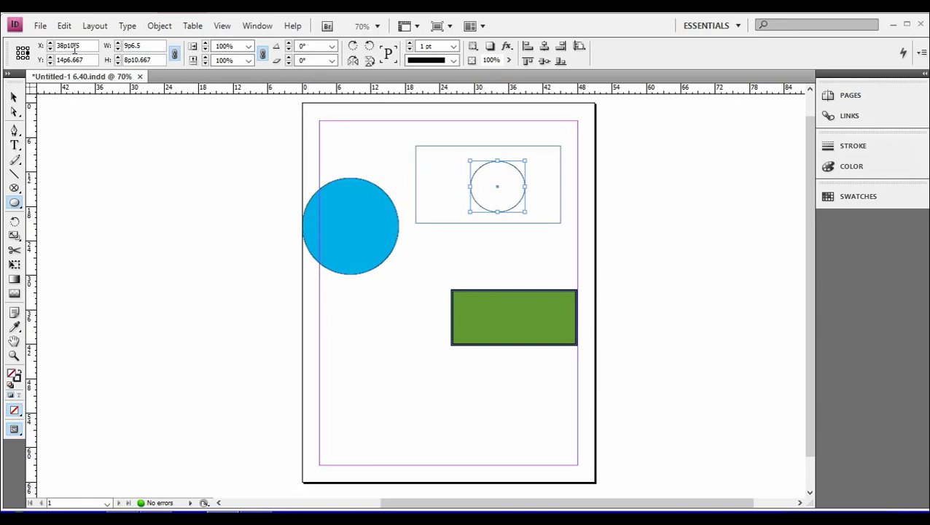
- Turn off the control bar options Show Content Offset and Adjust Stroke Weight when Scaling
left_click(922, 52)
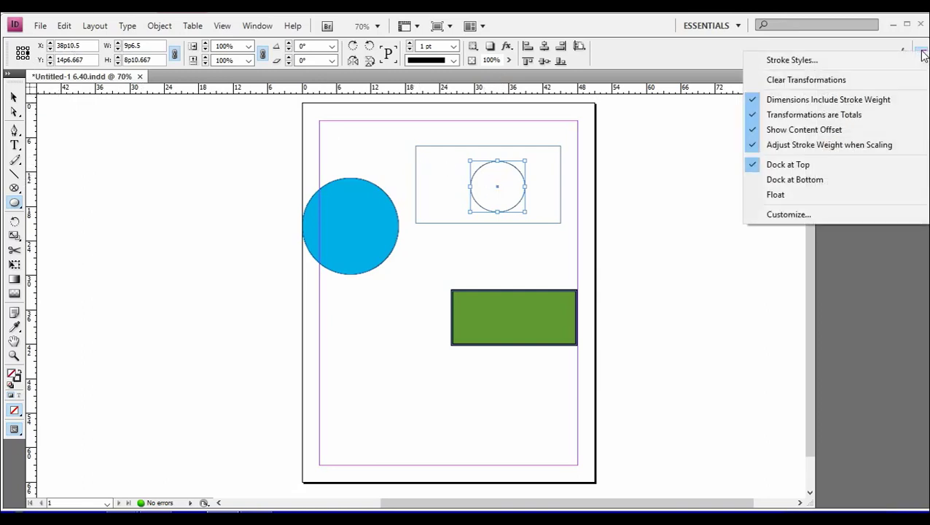
left_click(811, 129)
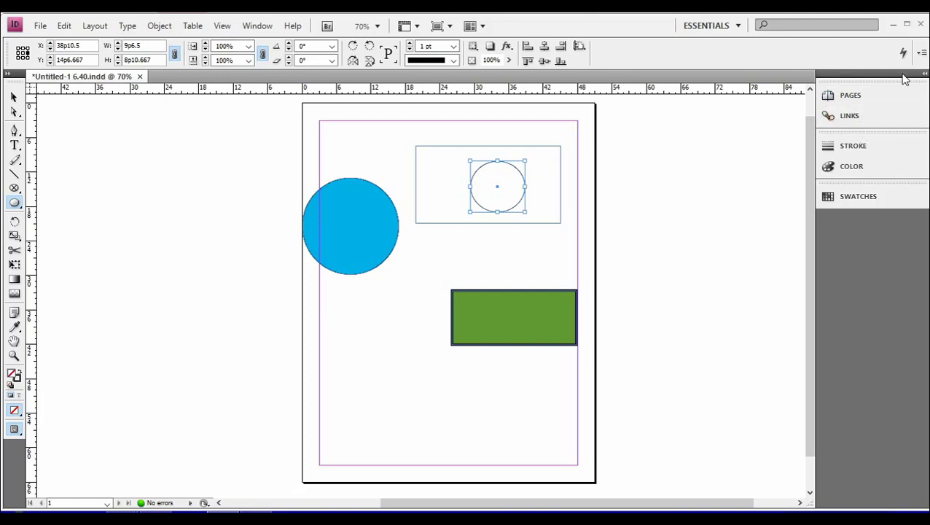
left_click(921, 54)
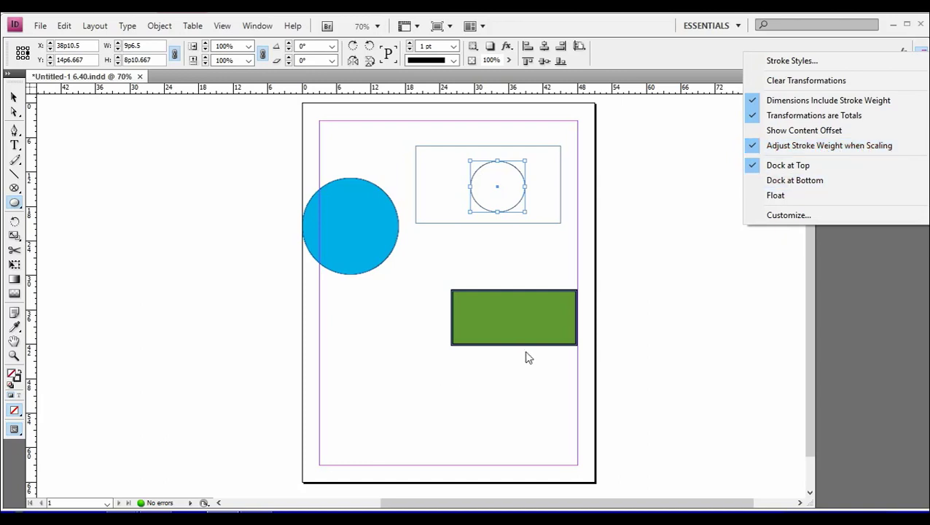
left_click(753, 148)
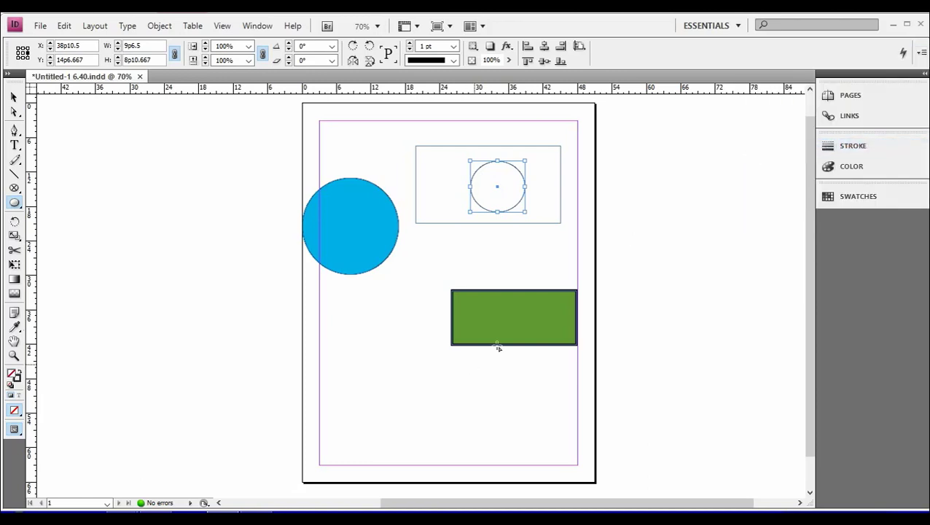
- Move the green rectangle to about X 33p7, Y 54p1 and enlarge it from its upper-right corner past the page's right edge
left_click(14, 99)
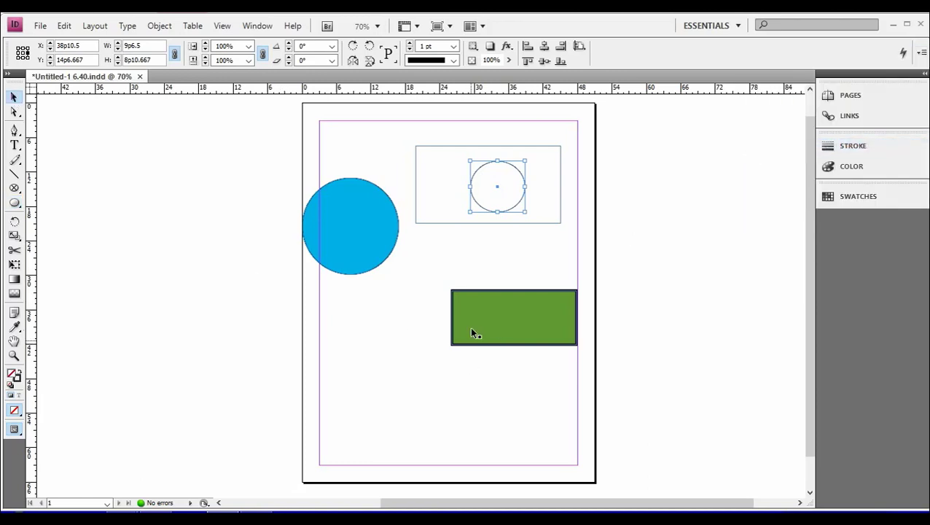
left_click(516, 332)
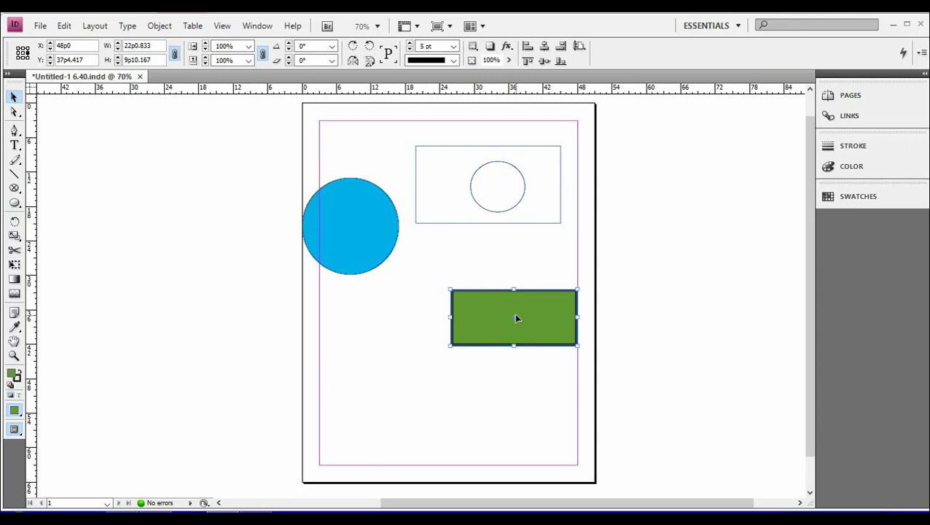
left_click_drag(516, 318, 433, 412)
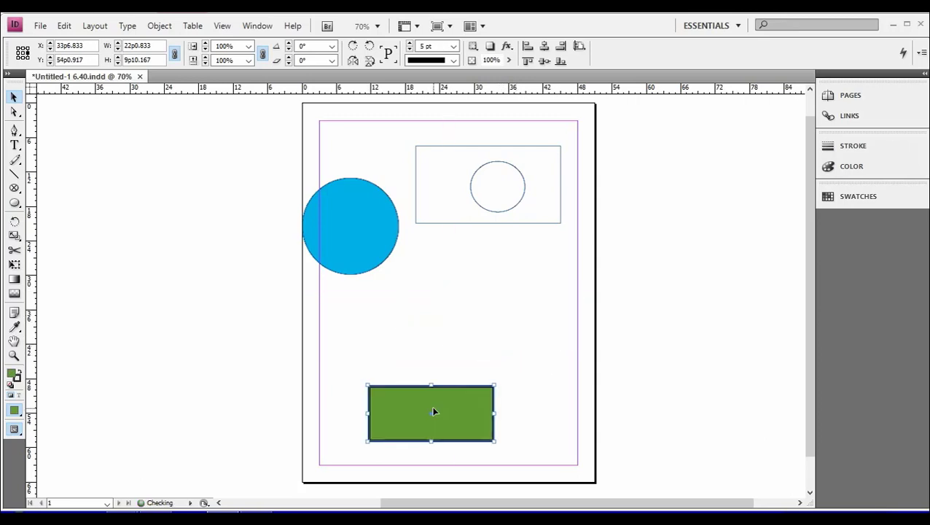
left_click_drag(494, 384, 701, 217)
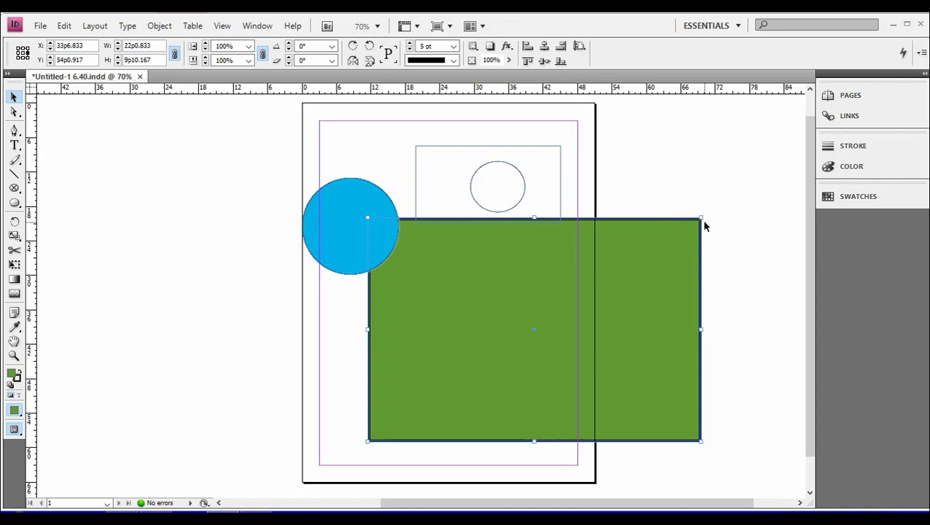
- Undo the green rectangle's enlargement and turn on the control bar option Adjust Stroke Weight when Scaling
key("ctrl+z")
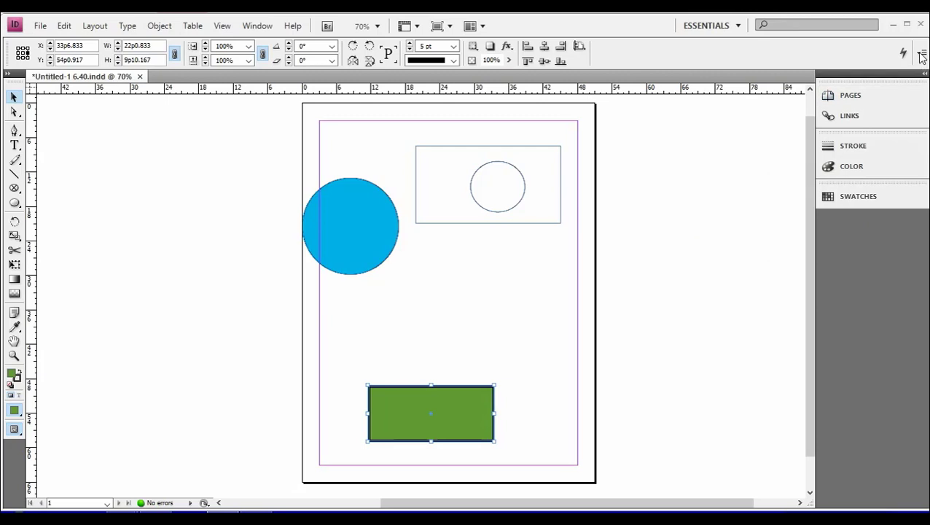
left_click(922, 53)
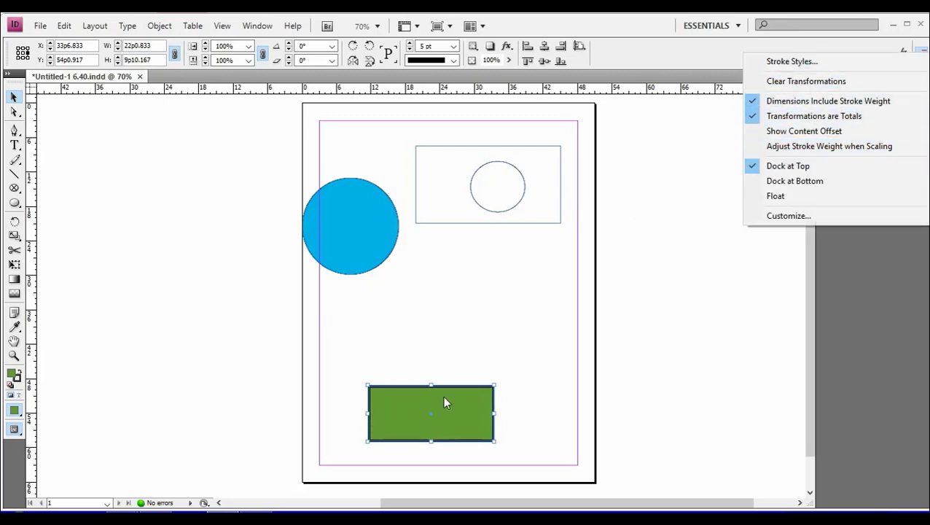
left_click(761, 148)
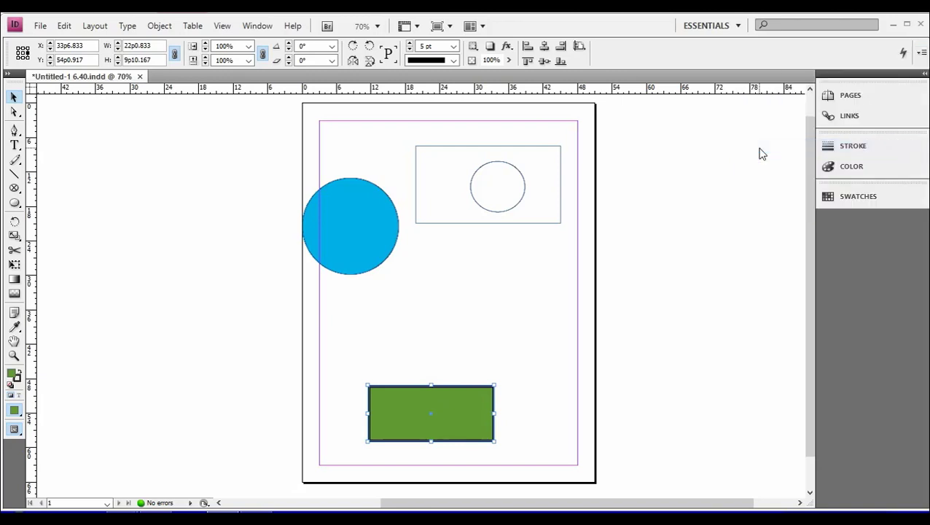
left_click(921, 52)
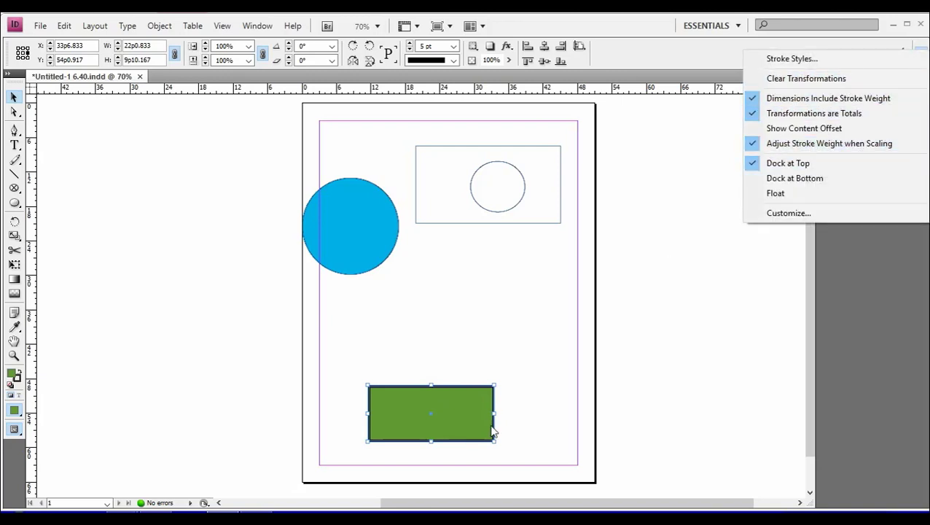
left_click(715, 390)
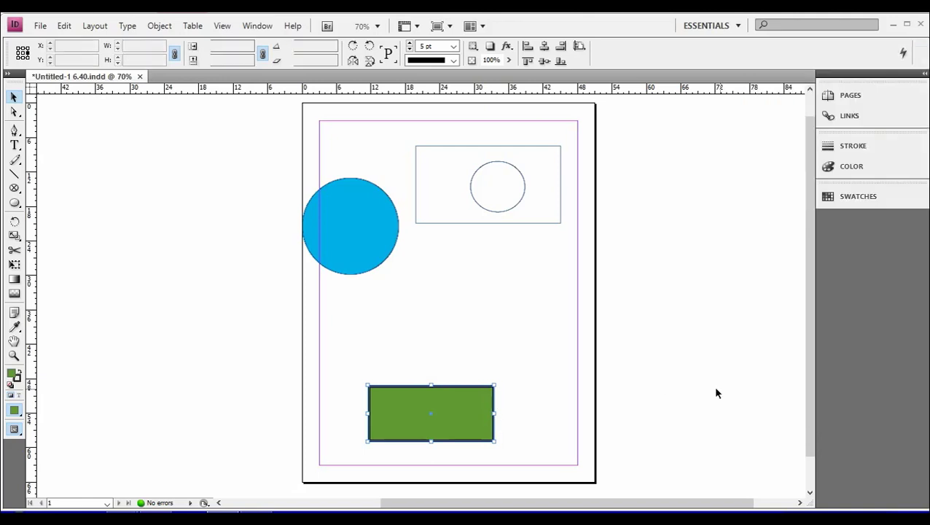
- Enlarge the green rectangle from its upper-right corner to about 60p4 by 39p10 and undo the enlargement
left_click(504, 409)
left_click(490, 410)
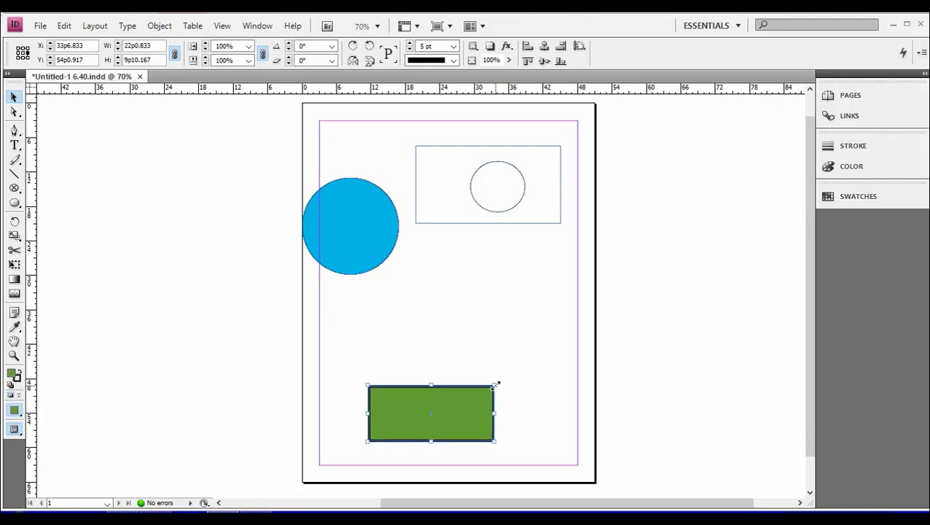
left_click_drag(495, 386, 713, 213)
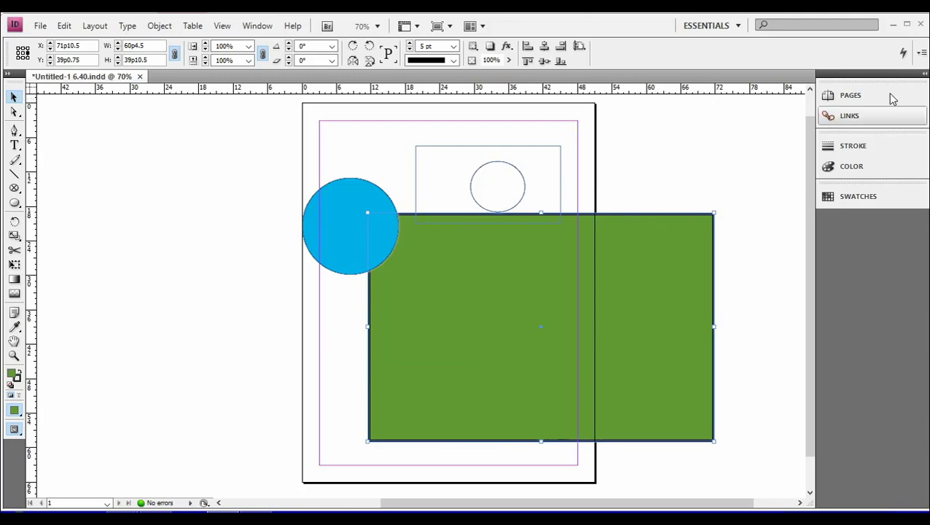
left_click(920, 52)
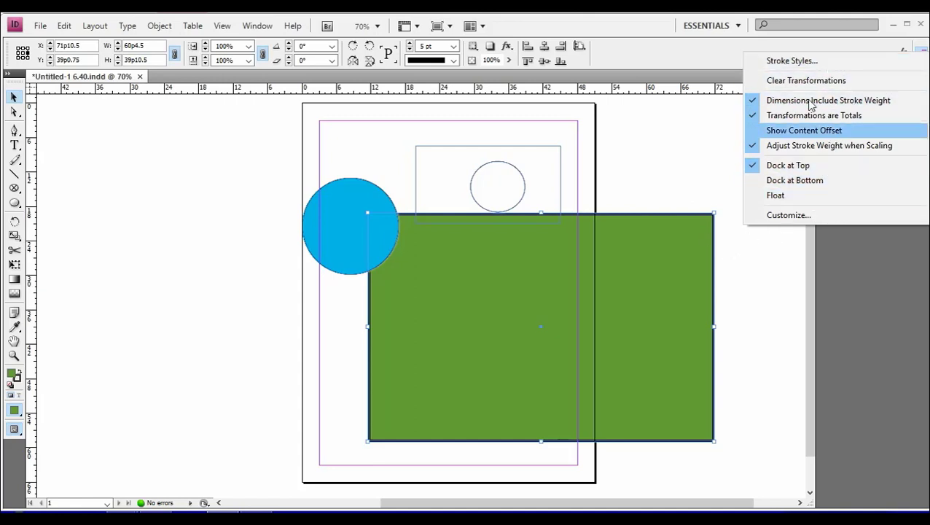
left_click(754, 292)
left_click(746, 278)
key("ctrl+z")
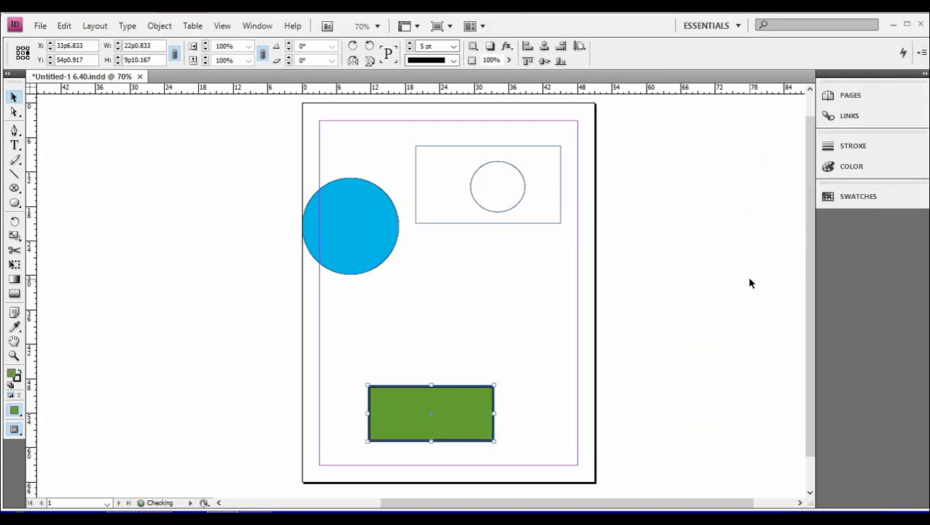
- Compare the control bar's menu options with the green rectangle selected and with nothing selected
left_click(920, 52)
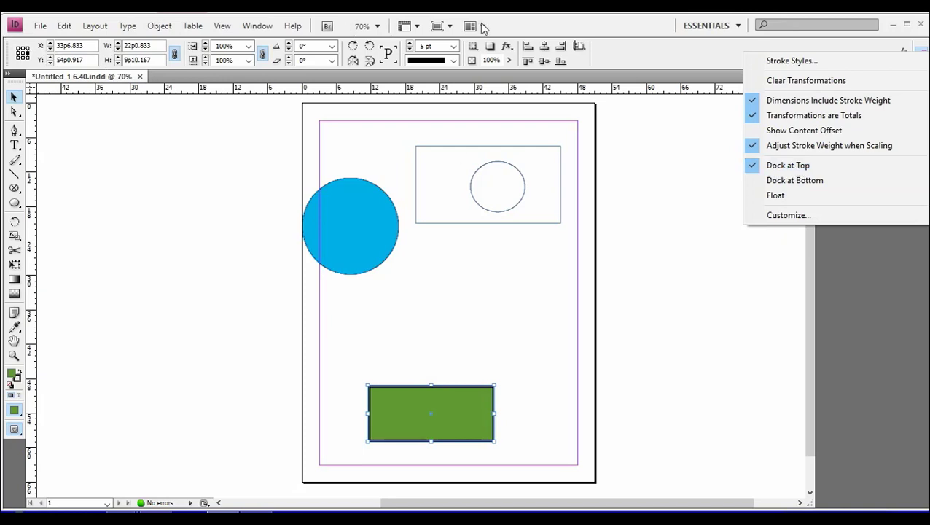
left_click(657, 199)
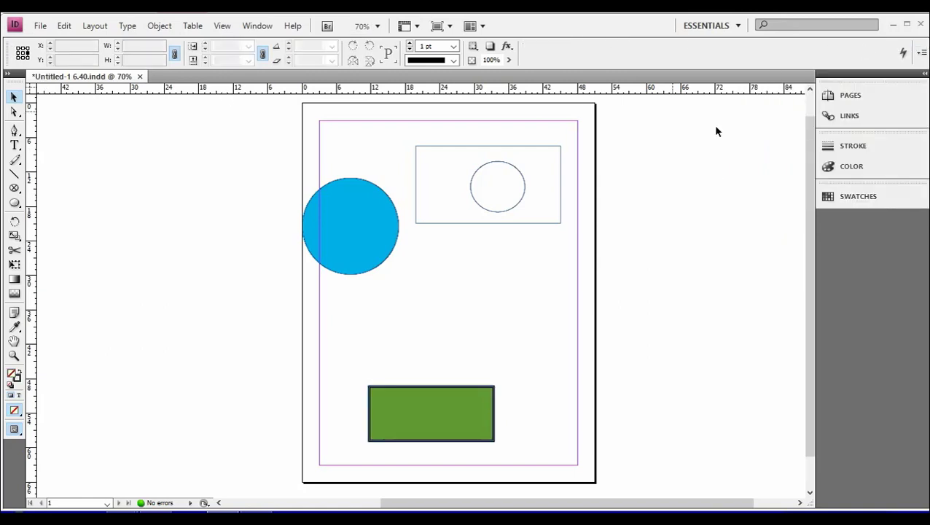
left_click(922, 54)
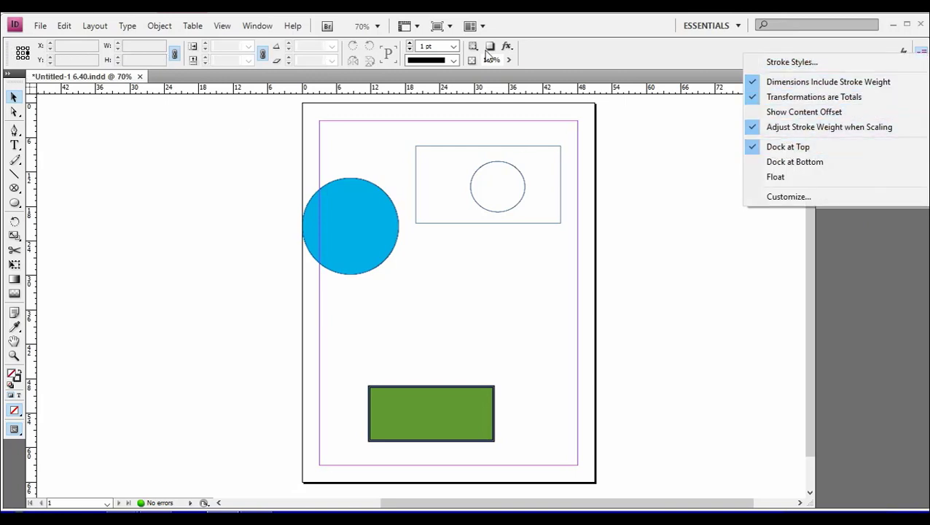
left_click(588, 51)
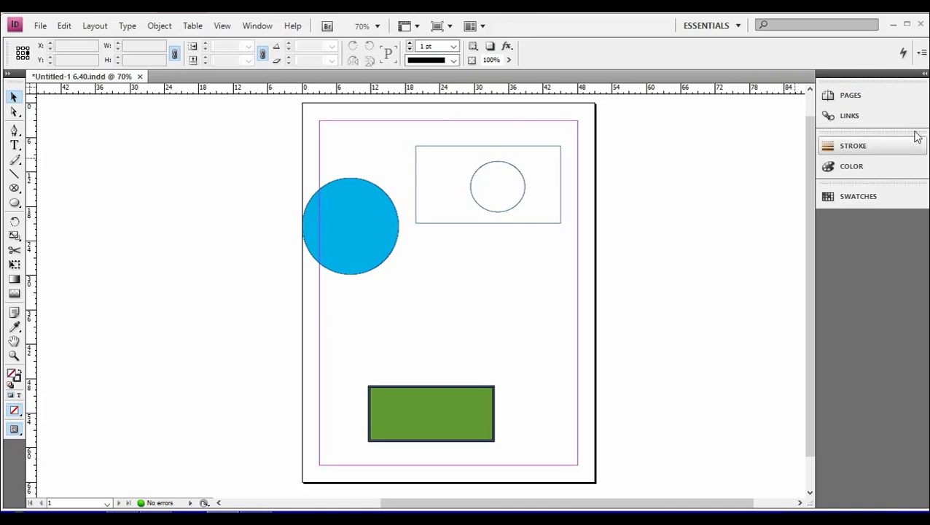
- Switch the control bar to Dock at Bottom, back to Dock at Top, and to Dock at Bottom again
left_click(920, 53)
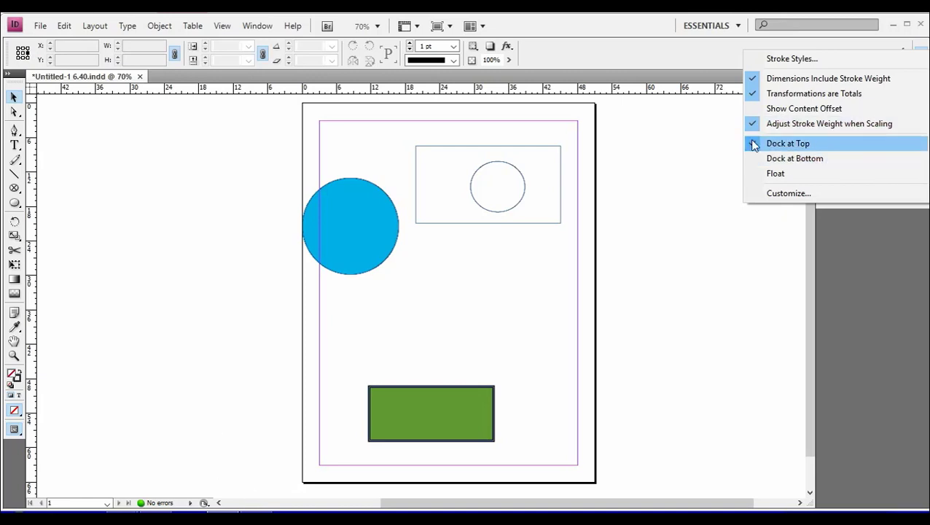
left_click(770, 161)
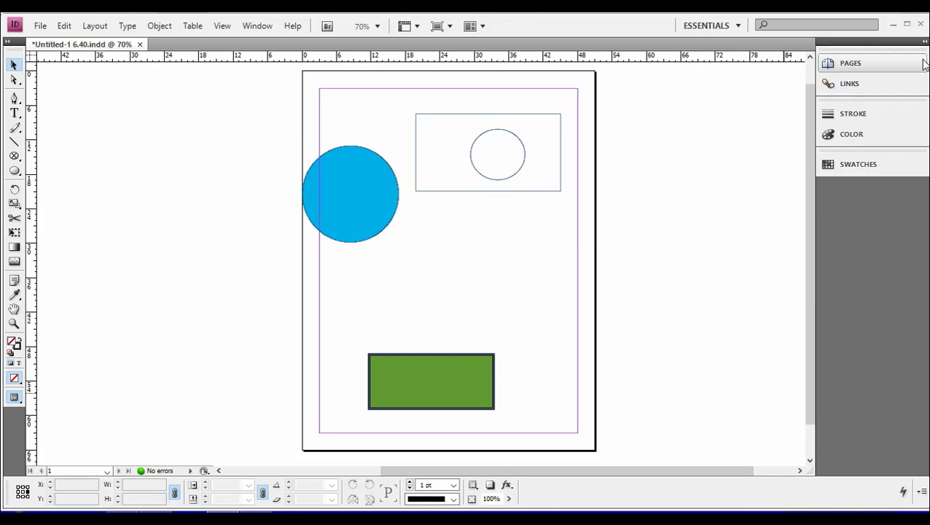
left_click(921, 492)
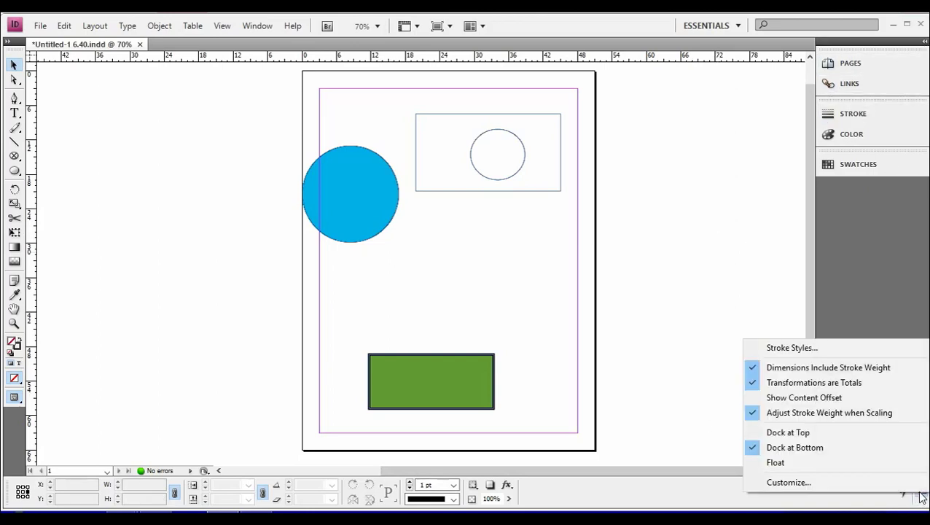
left_click(778, 433)
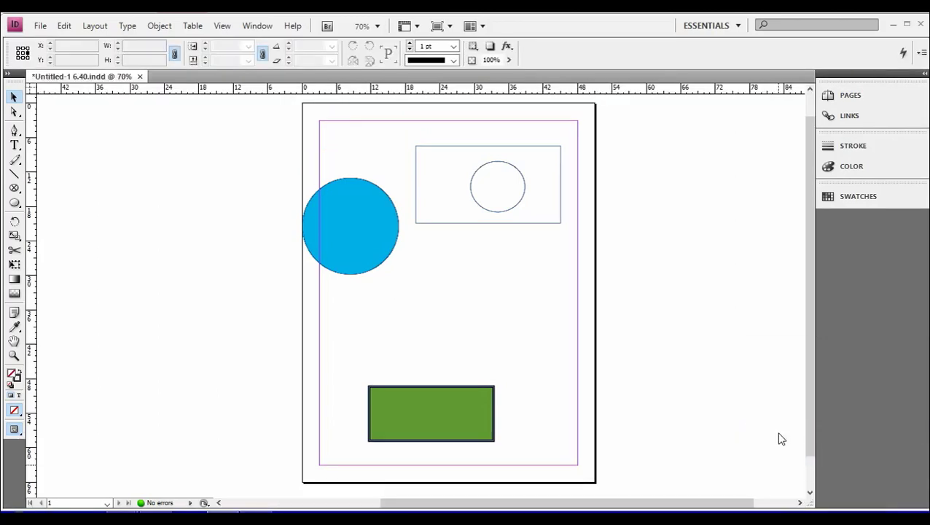
left_click(922, 53)
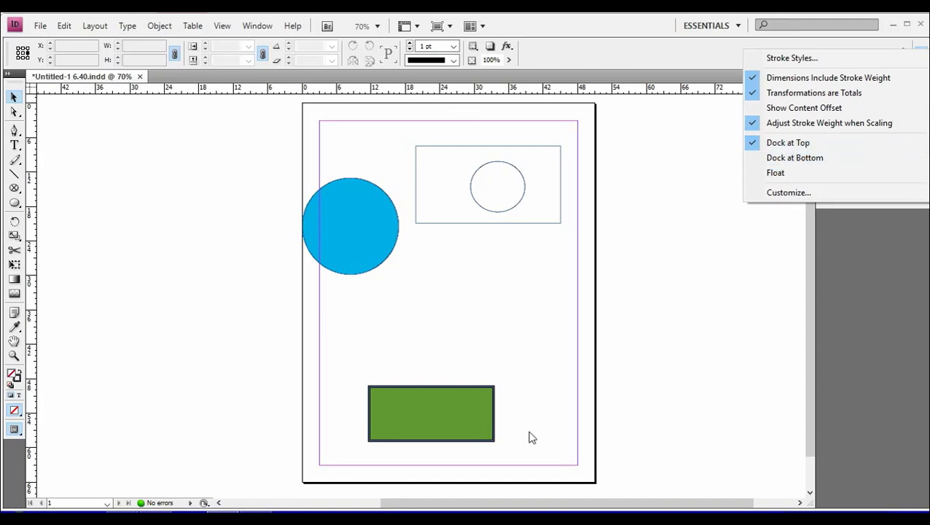
left_click(781, 159)
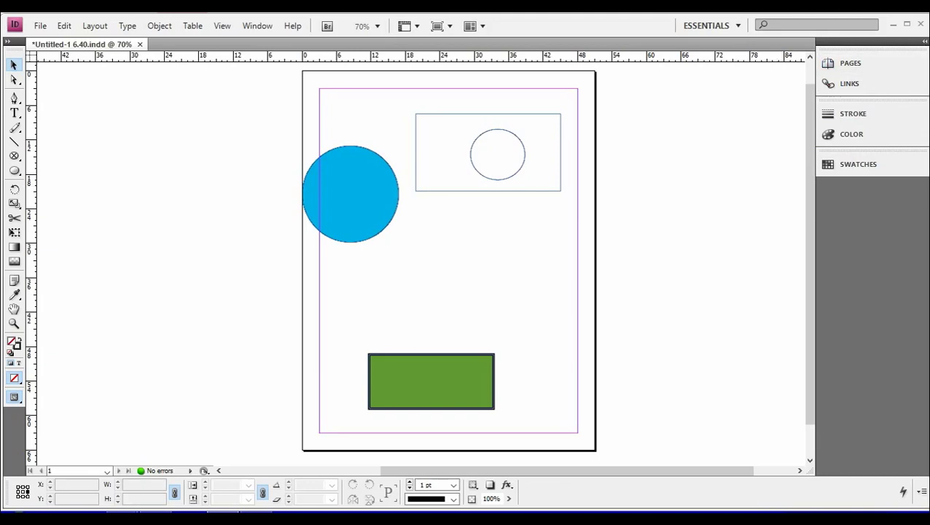
- Float the control bar, move it over the lower part of the page, and dock it at the top again
left_click(922, 493)
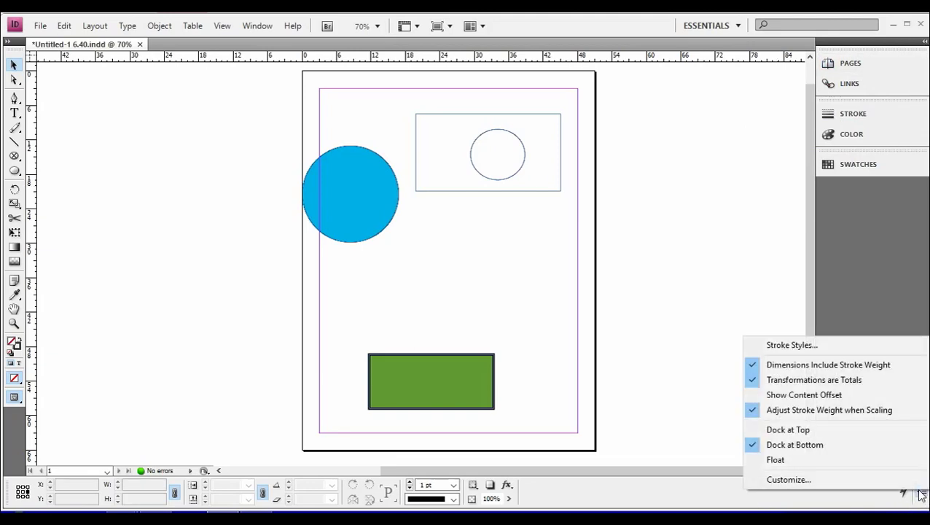
left_click(774, 460)
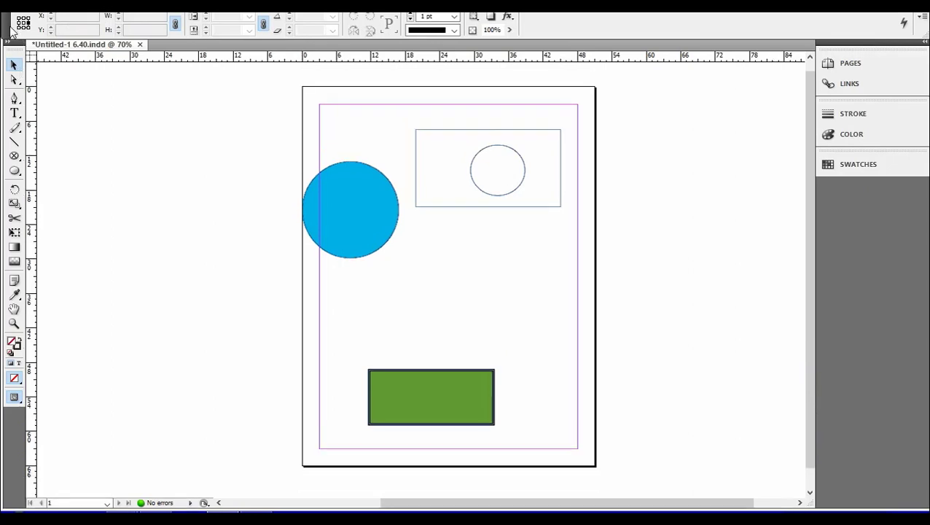
left_click_drag(9, 31, 3, 377)
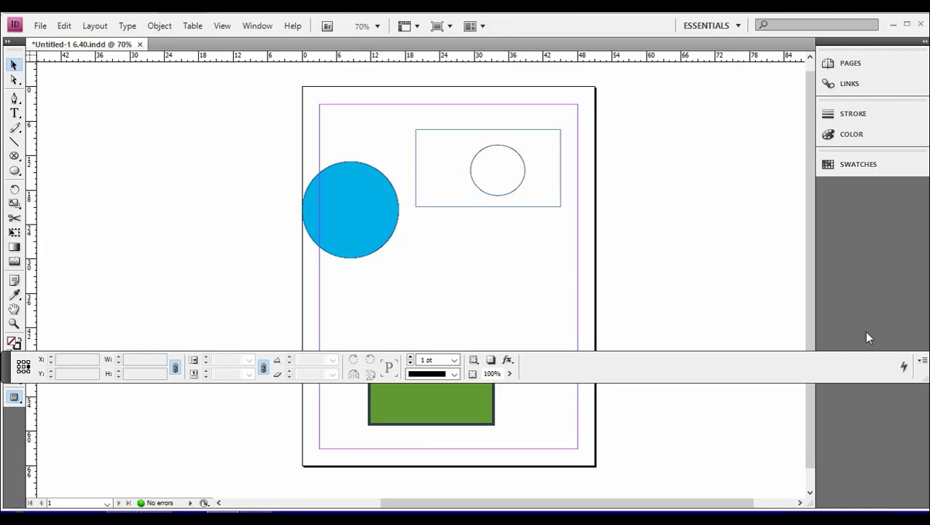
left_click(922, 361)
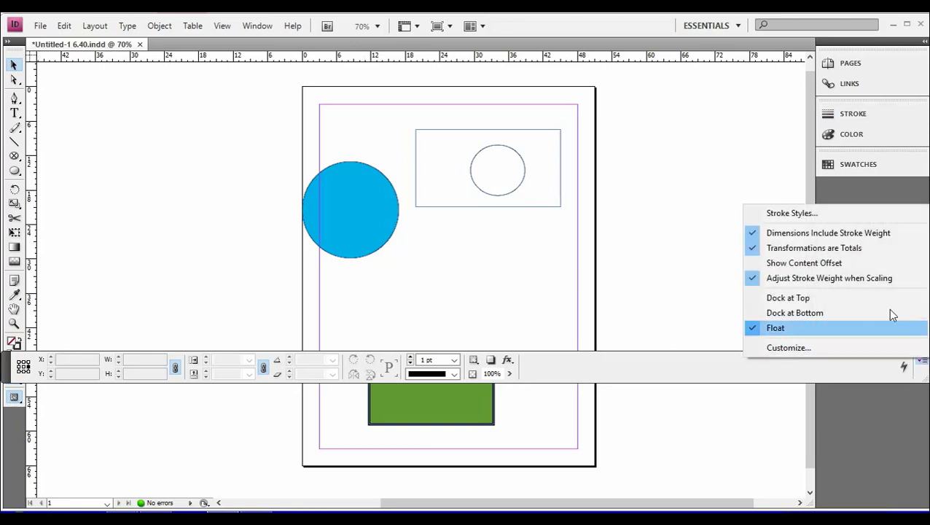
left_click(792, 300)
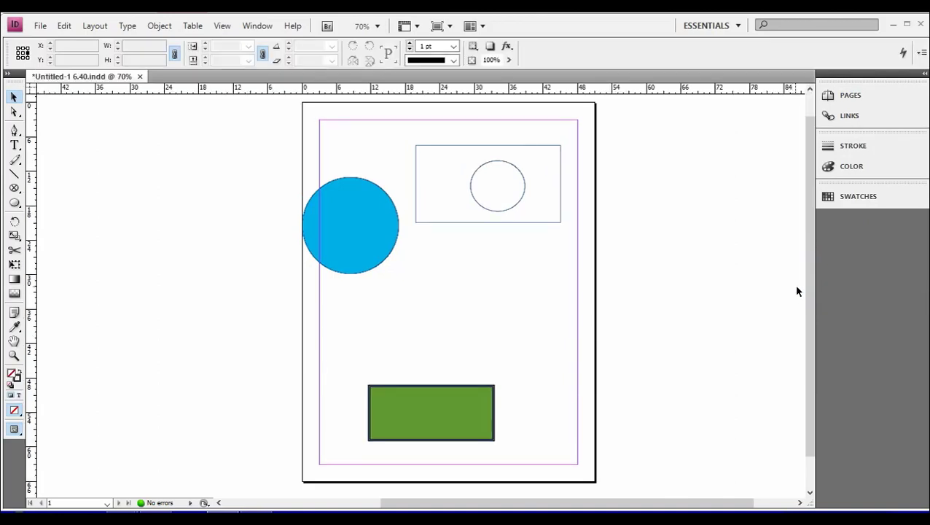
left_click(919, 55)
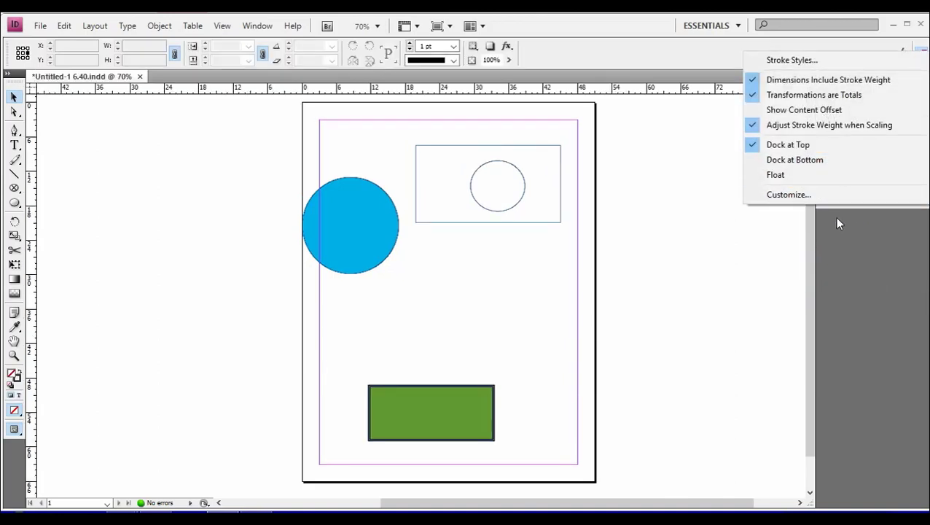
left_click(788, 194)
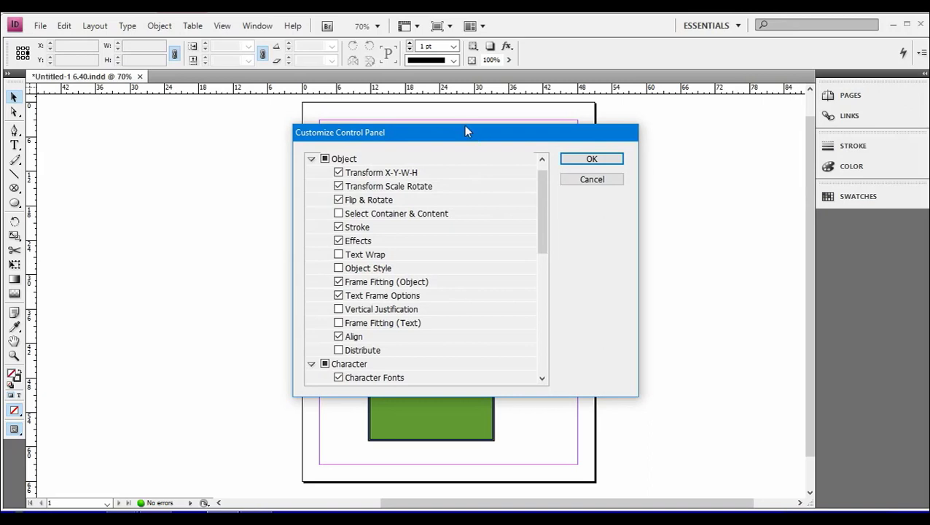
left_click_drag(466, 134, 594, 125)
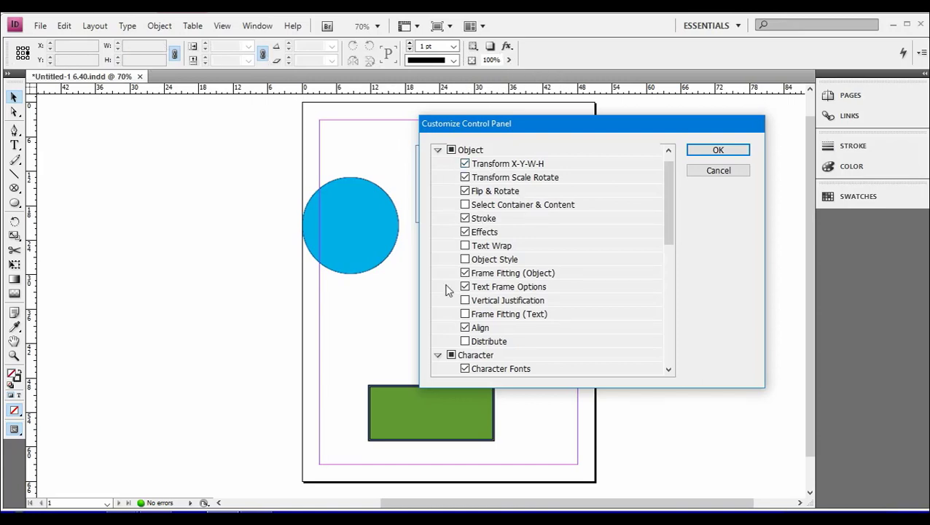
left_click(409, 414)
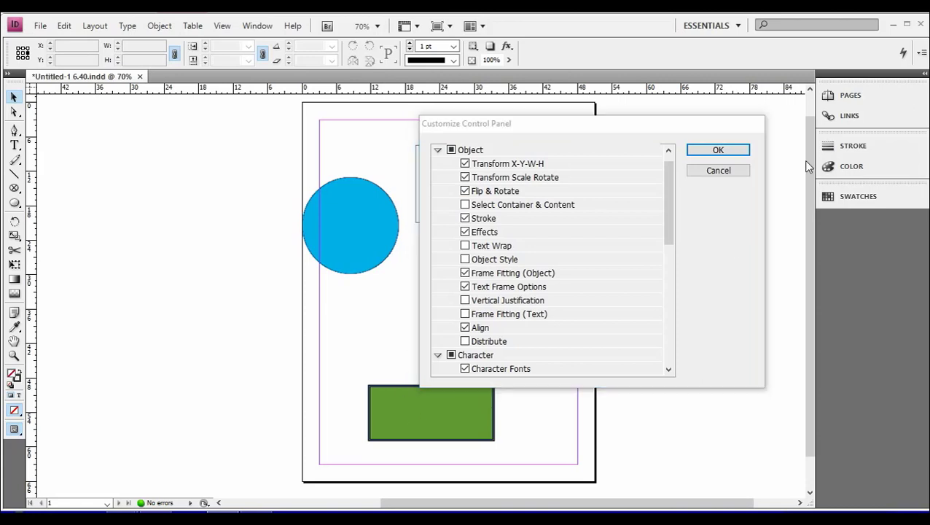
left_click(721, 170)
- Move the blue circle slightly to about X 17p9, Y 23p10 and select it together with the green rectangle
left_click(457, 410)
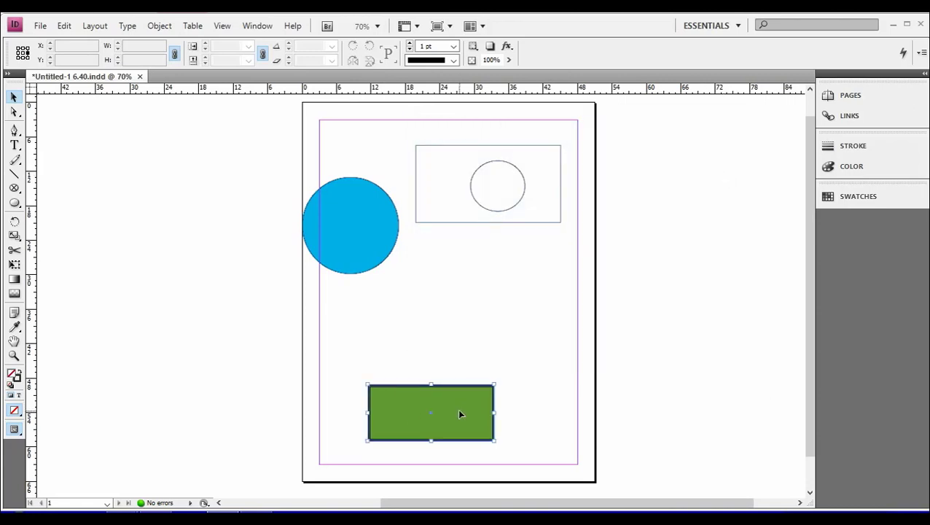
left_click_drag(369, 252, 374, 266)
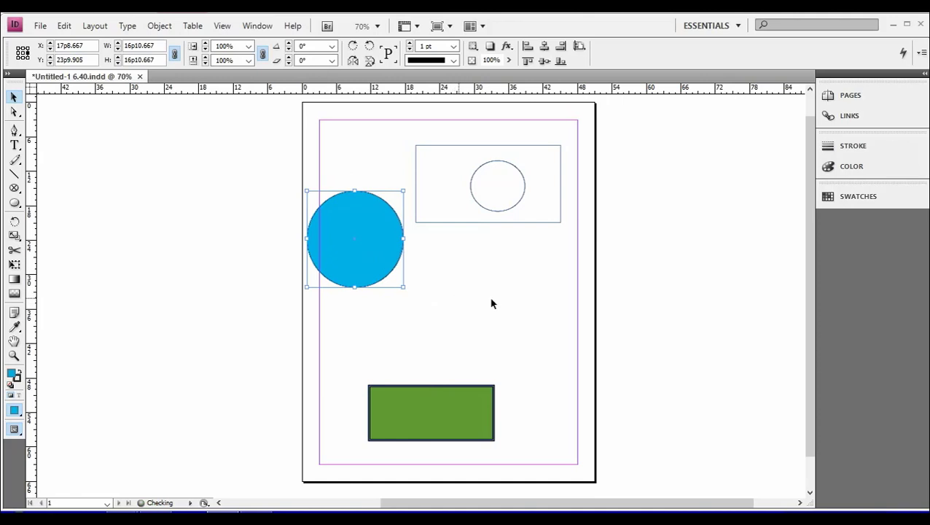
left_click(467, 406, "shift")
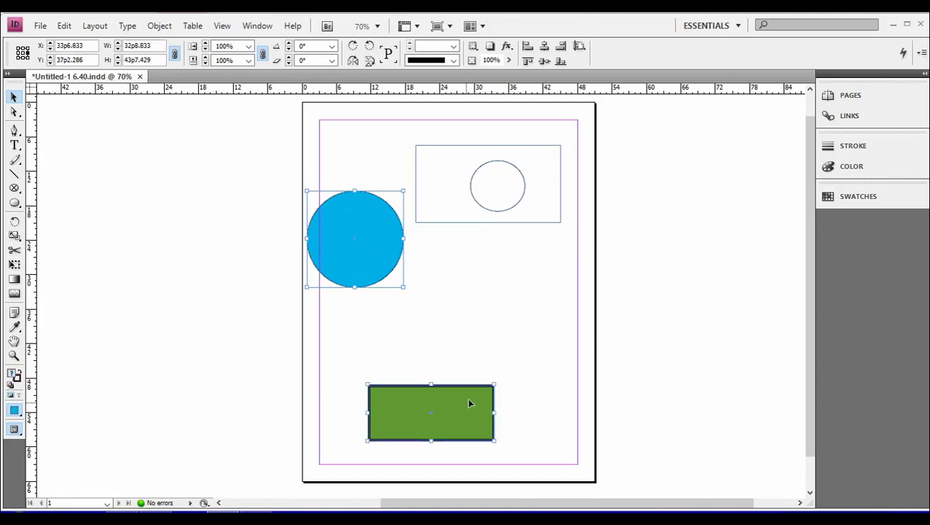
- Customize the control bar to also show Text Wrap, Vertical Justification, Frame Fitting (Text) and Distribute in the Object group
left_click(921, 54)
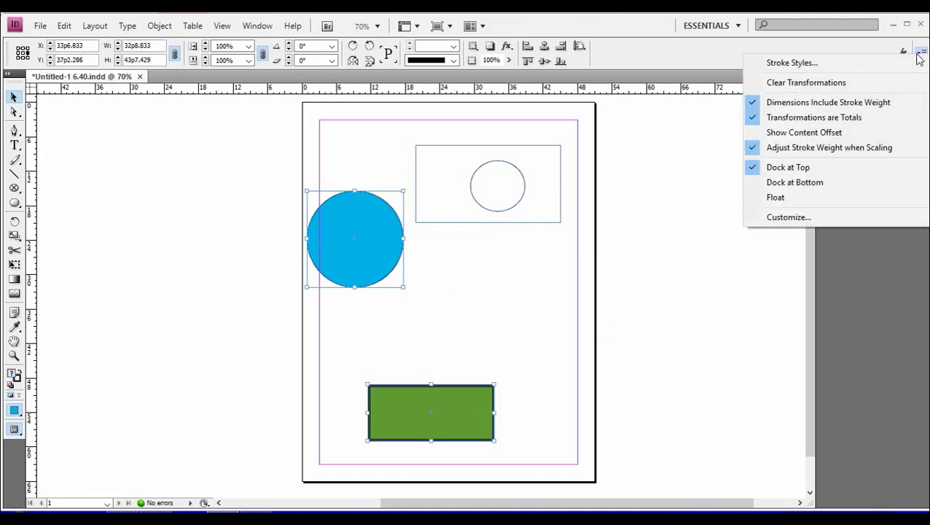
left_click(801, 218)
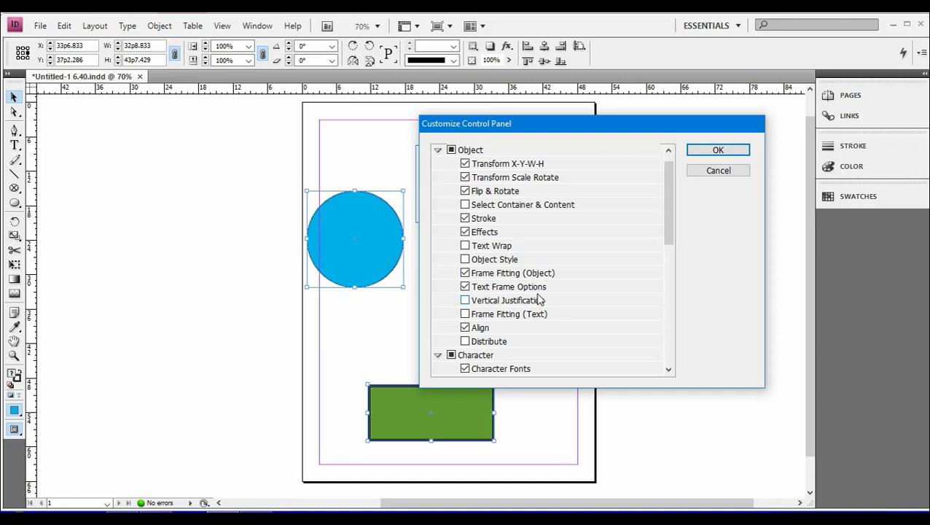
scroll(543, 299, "down", 10)
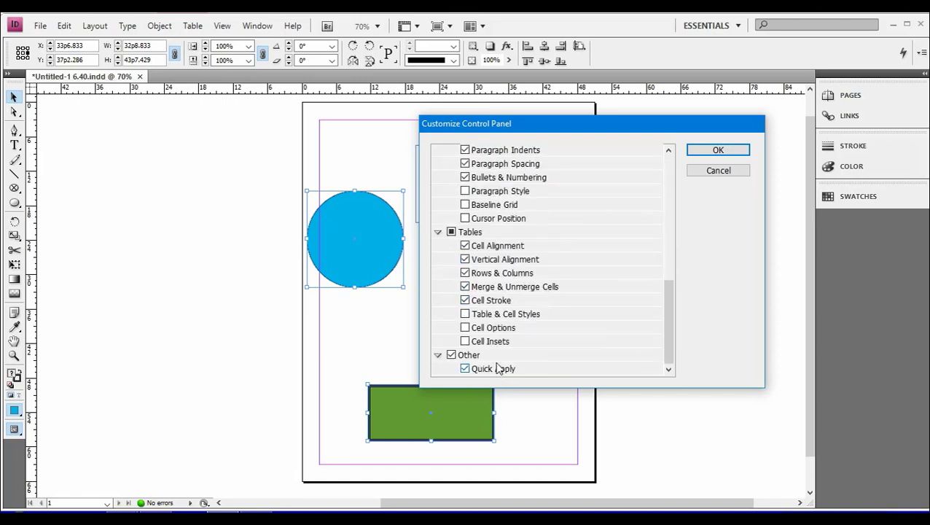
scroll(498, 364, "up", 1)
scroll(500, 364, "down", 1)
scroll(501, 361, "up", 1)
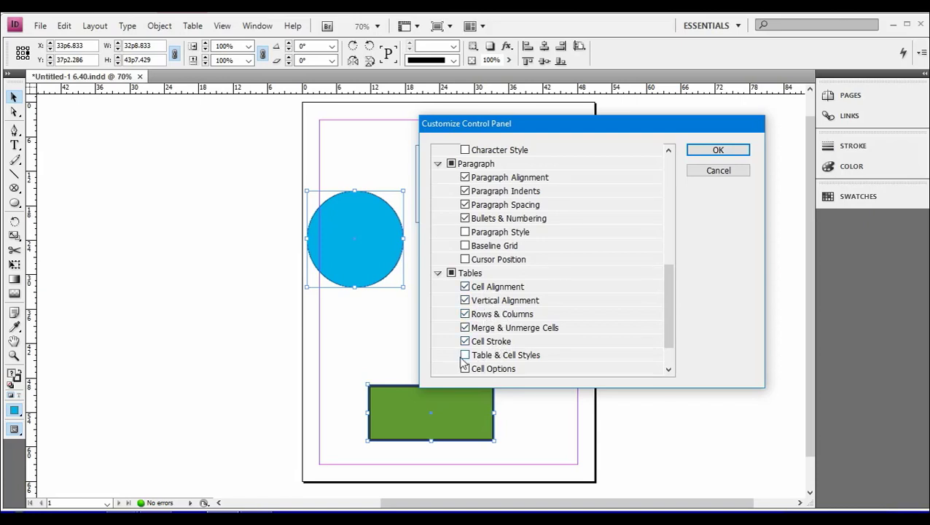
scroll(514, 338, "up", 7)
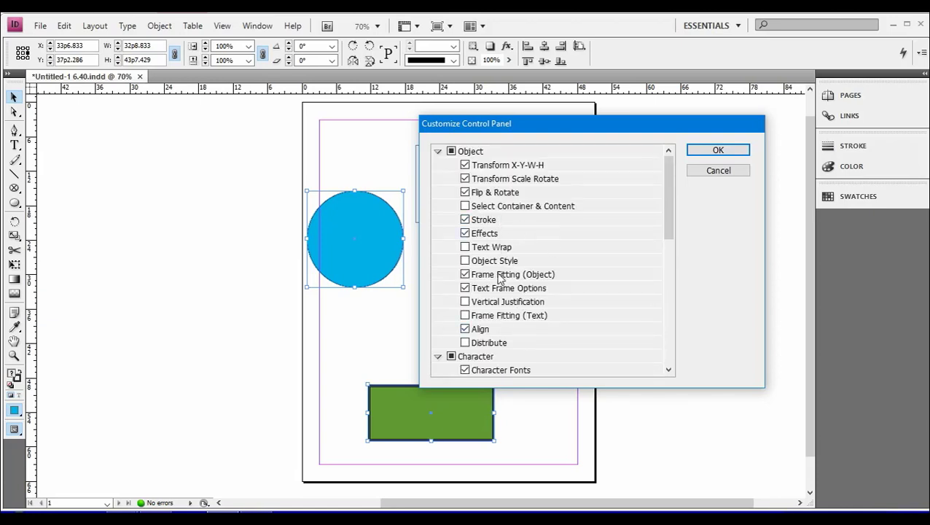
left_click(466, 248)
left_click(466, 302)
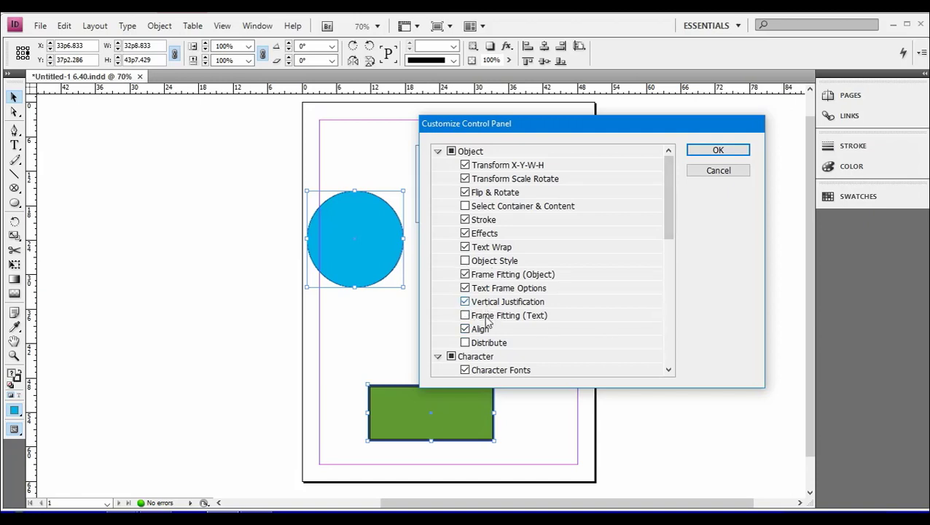
left_click(465, 316)
left_click(732, 150)
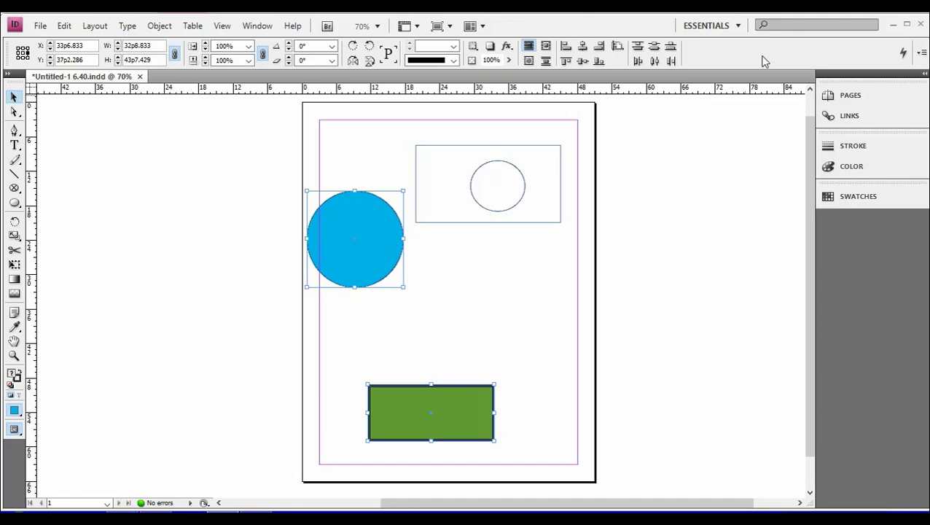
- Add Character Kerning, Character Scaling and Character Style to the control bar's Character group
left_click(921, 53)
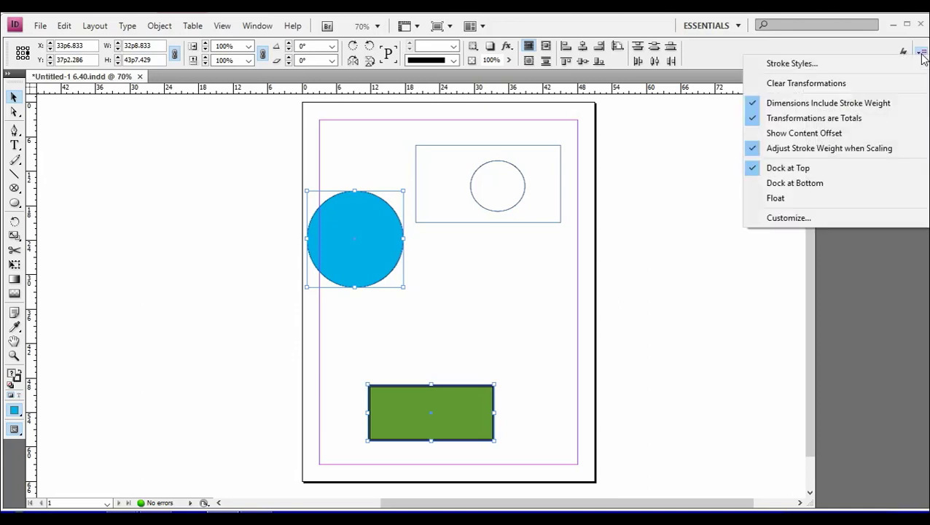
left_click(802, 218)
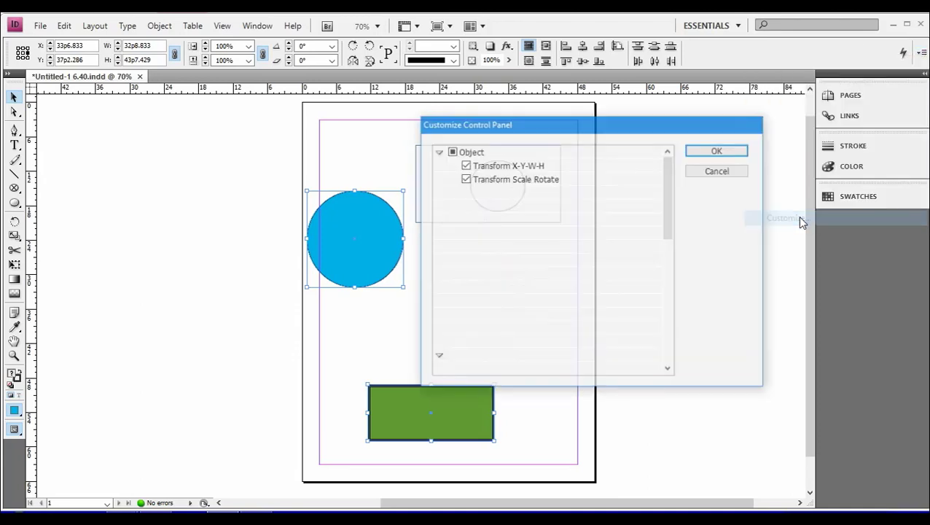
scroll(548, 261, "down", 4)
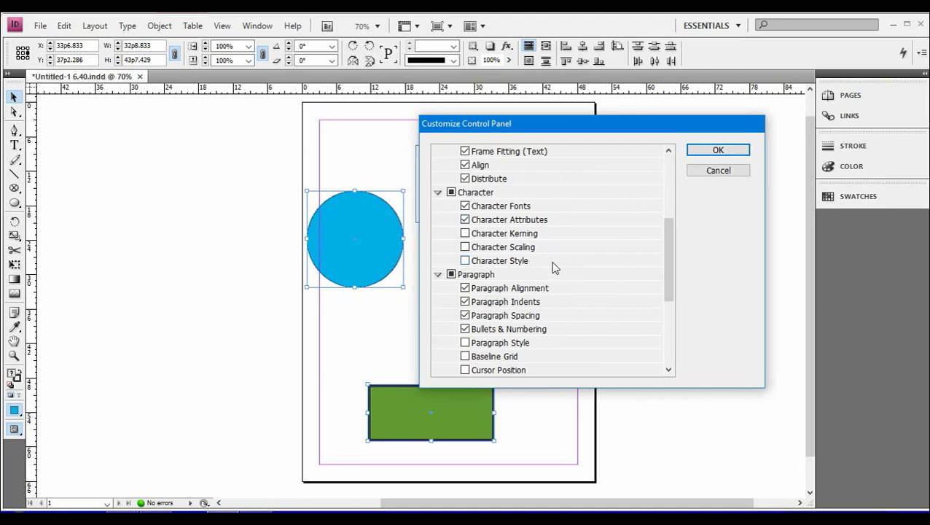
left_click(464, 234)
left_click(465, 247)
left_click(721, 152)
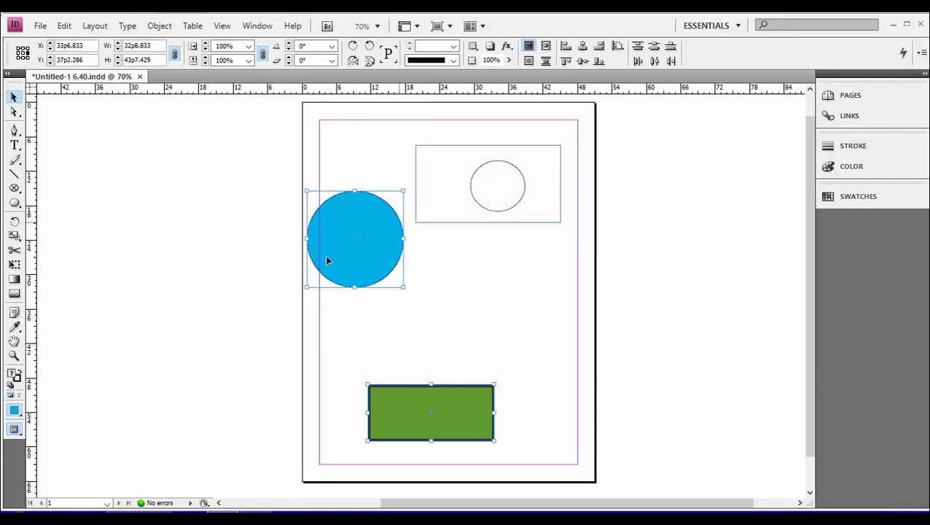
- Select the empty frame around the small circle and review the control bar's customization list without changing it
left_click(495, 203)
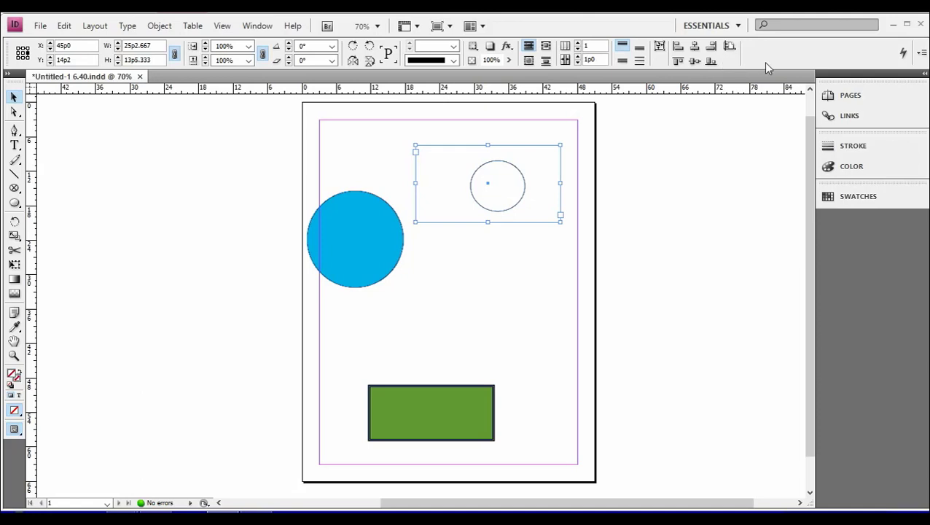
left_click(922, 53)
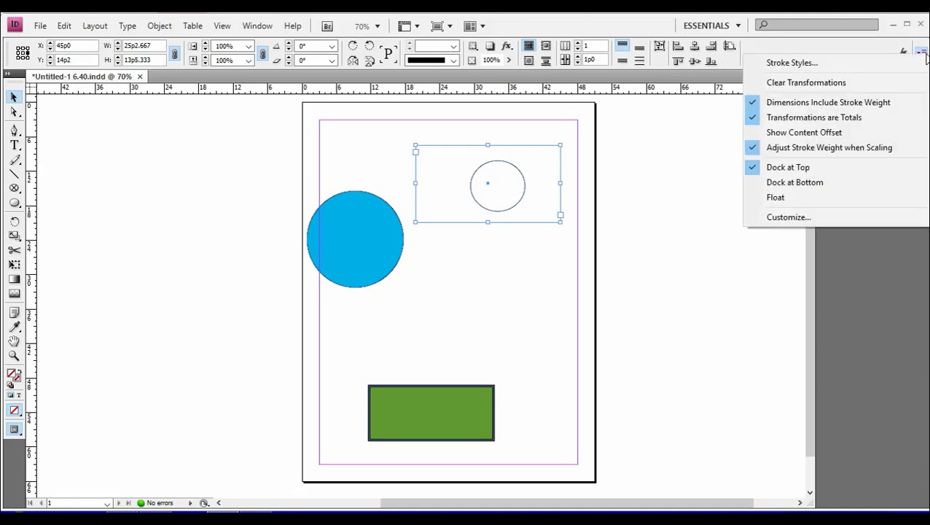
left_click(787, 216)
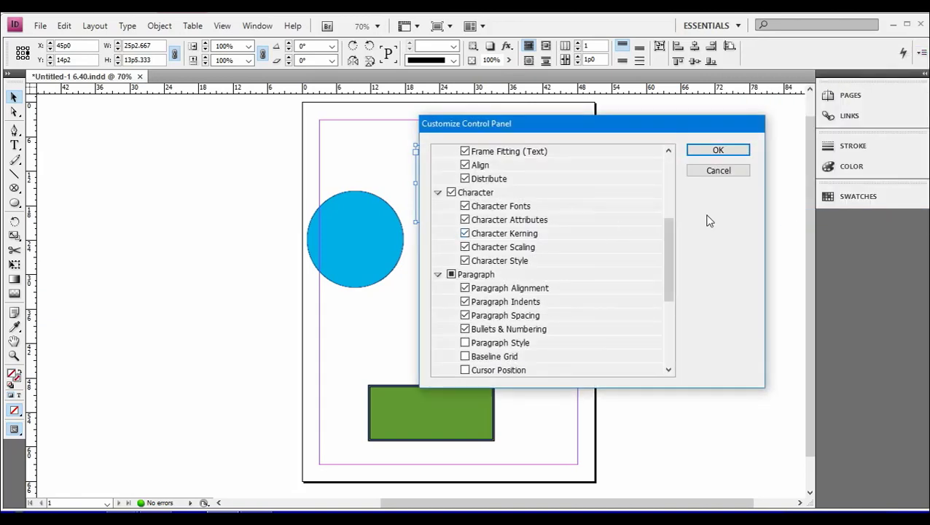
left_click(718, 170)
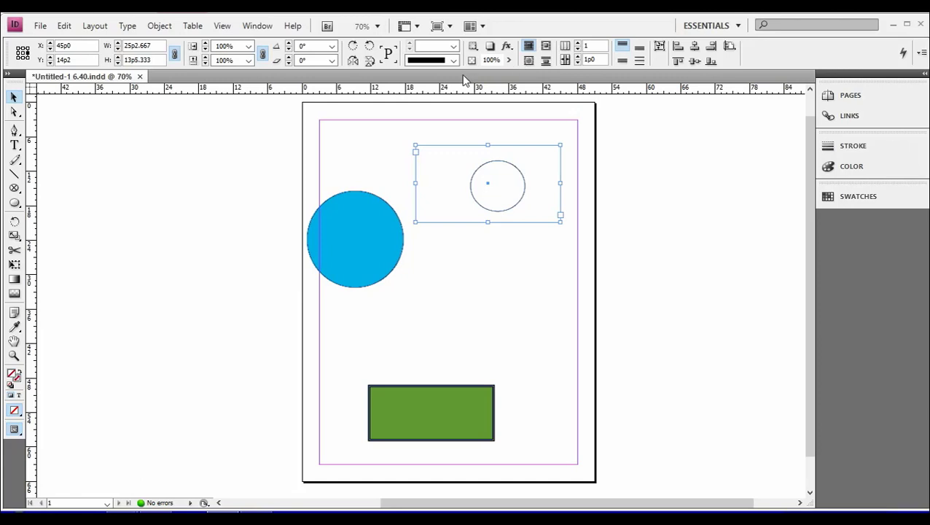
- Create a text frame between the upper empty frame and the green rectangle and enter "aaaa" in it
left_click(17, 146)
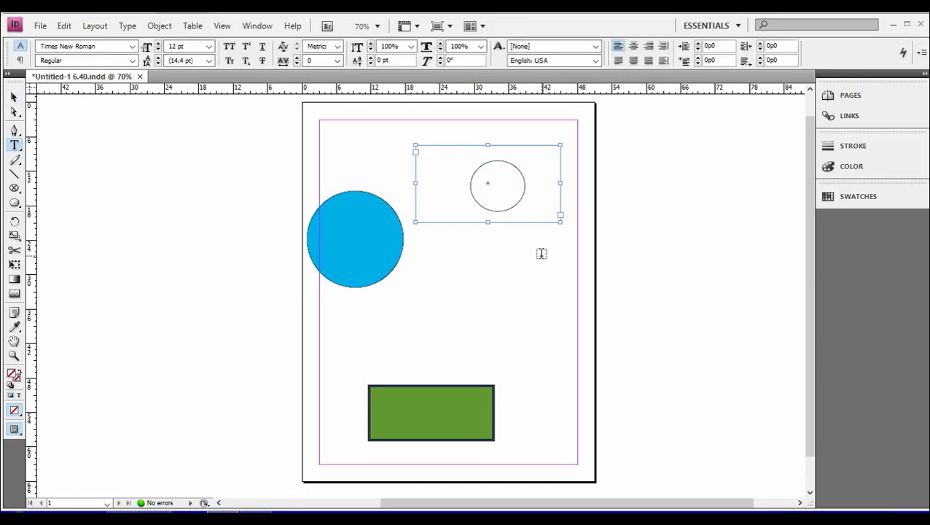
left_click_drag(482, 293, 486, 295)
left_click_drag(422, 277, 556, 360)
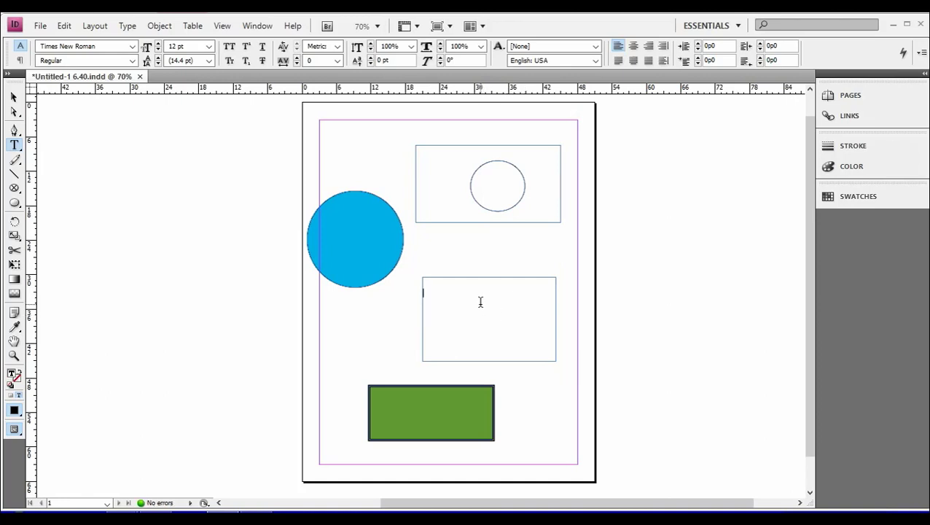
type("aaaa")
- Minimize InDesign and close the ice cream recording folder window to show the desktop
left_click(894, 24)
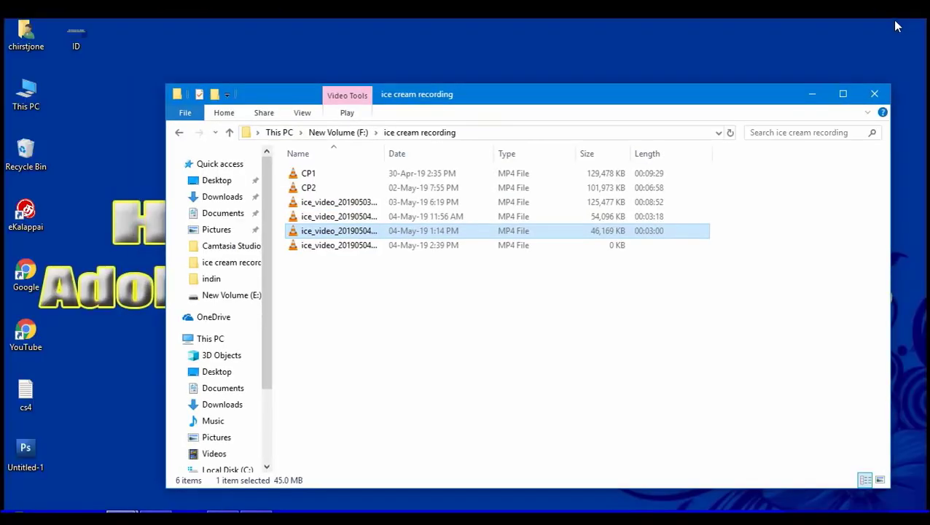
left_click(884, 92)
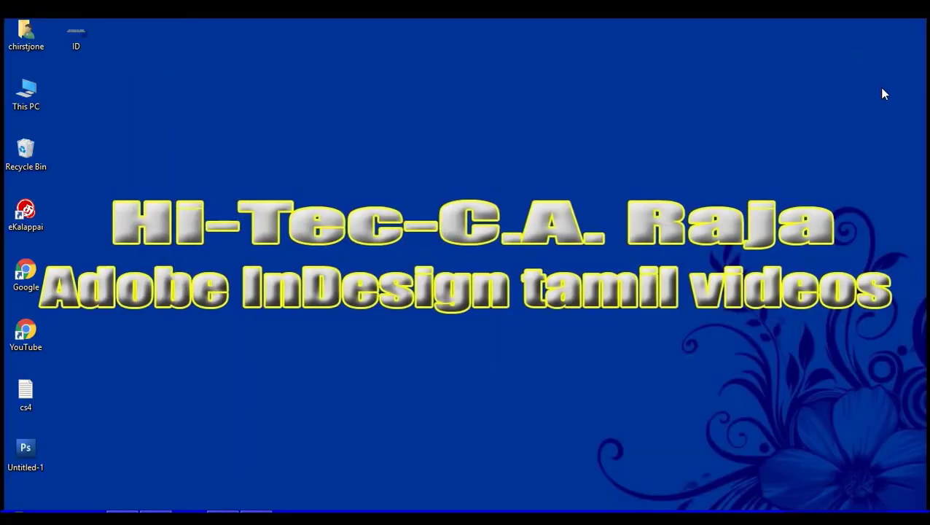